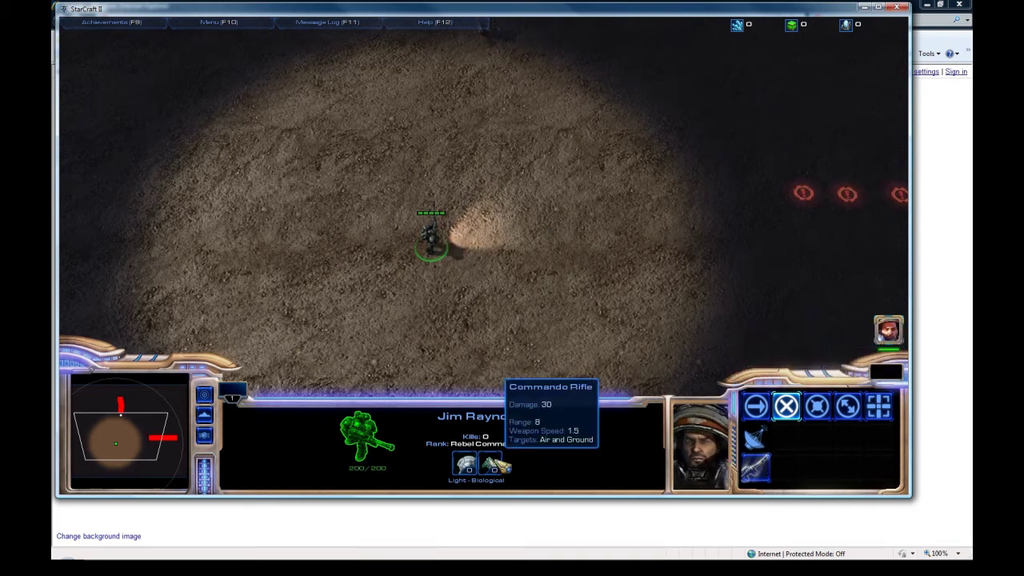
# Advance Jim Raynor toward the enemy column north of him so that he fires his Commando Rifle along it
pyautogui.moveTo(491, 459); pyautogui.dragTo(486, 299, button='middle')
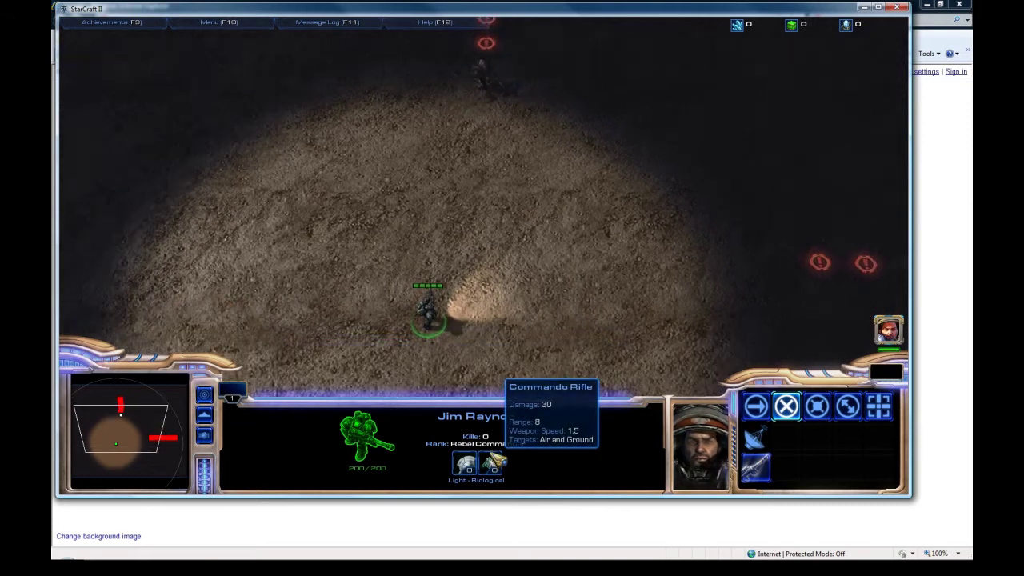
pyautogui.press('Up')
pyautogui.press('Down')
pyautogui.press('Up')
pyautogui.press('Down')
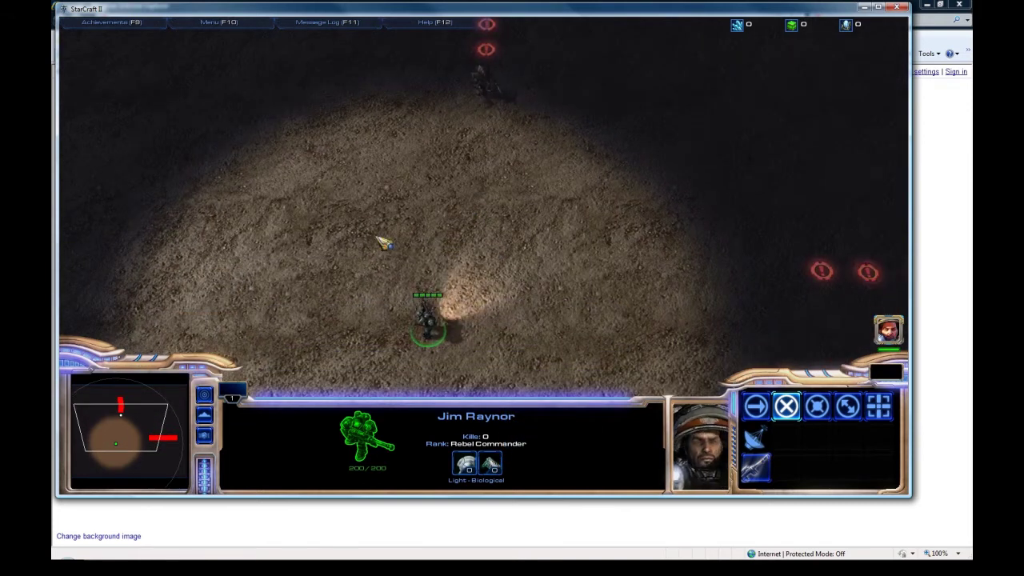
pyautogui.rightClick(419, 266)
pyautogui.press('Up')
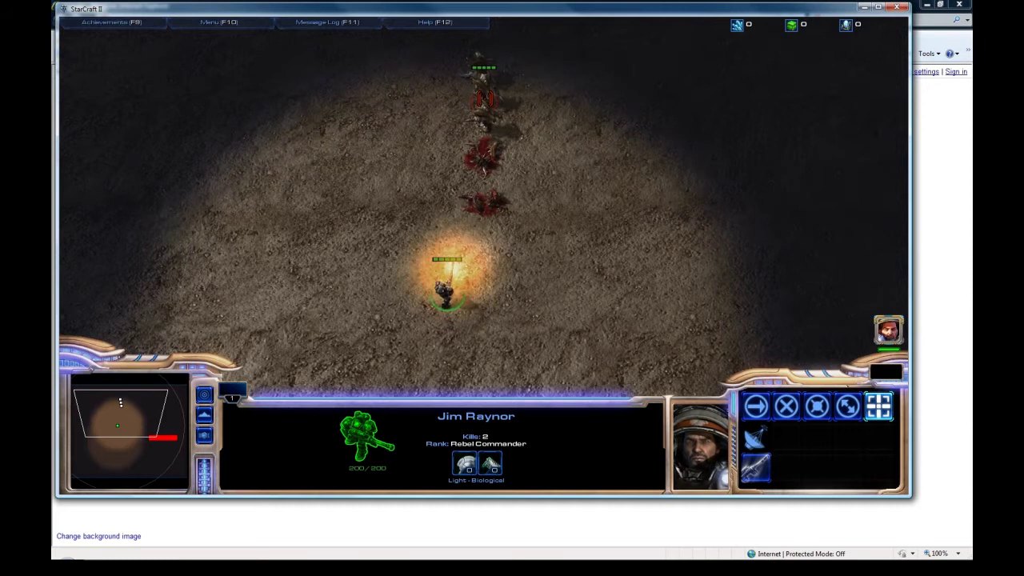
# Send Jim Raynor southeast to engage the row of enemies lined up to the east
pyautogui.rightClick(490, 190)
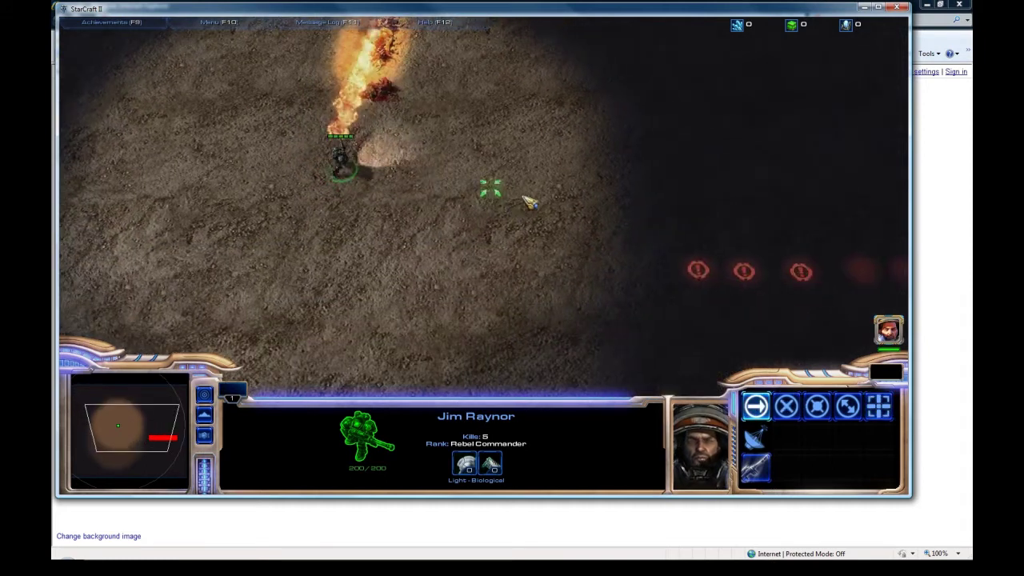
pyautogui.rightClick(528, 206)
pyautogui.rightClick(546, 236)
pyautogui.rightClick(543, 216)
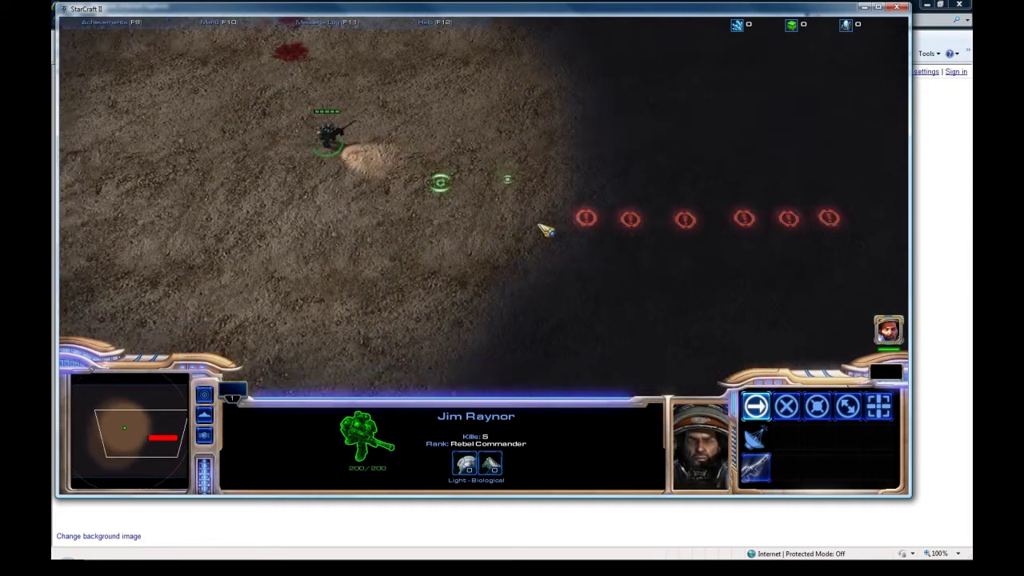
pyautogui.rightClick(541, 222)
pyautogui.rightClick(546, 220)
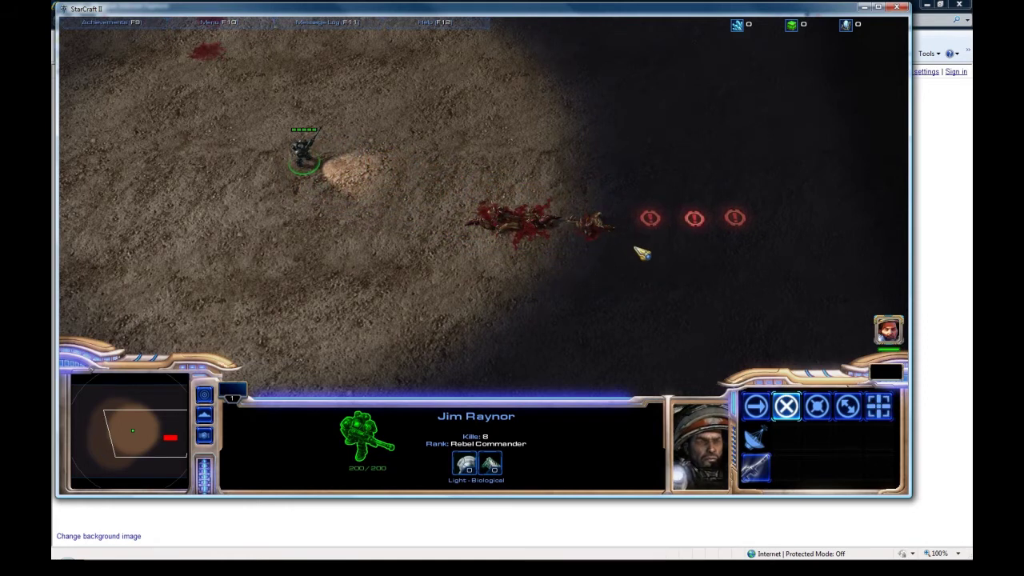
# Line Jim Raynor up with the remaining eastern enemies and attack along their row
pyautogui.rightClick(360, 201)
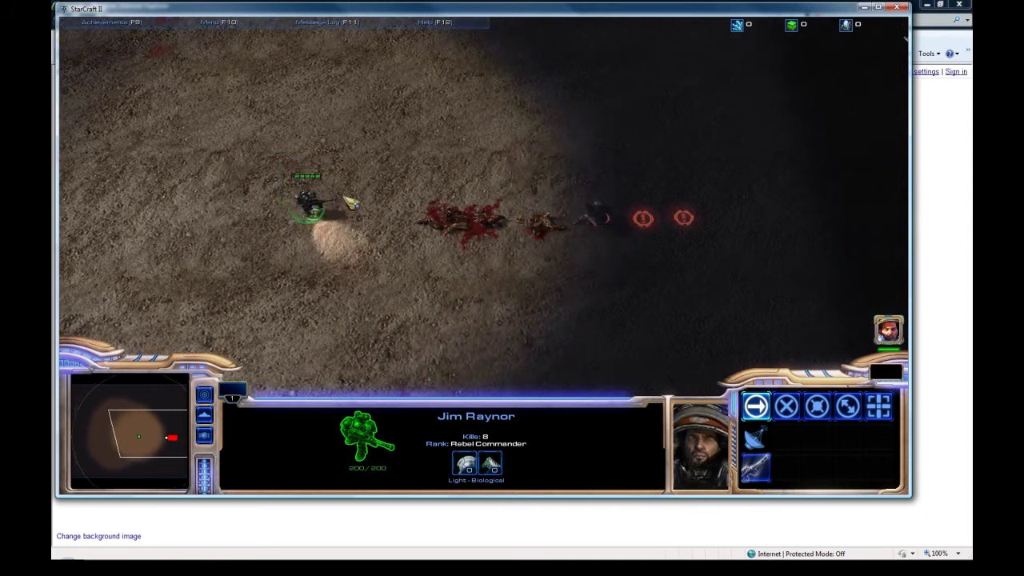
pyautogui.rightClick(549, 229)
pyautogui.rightClick(595, 220)
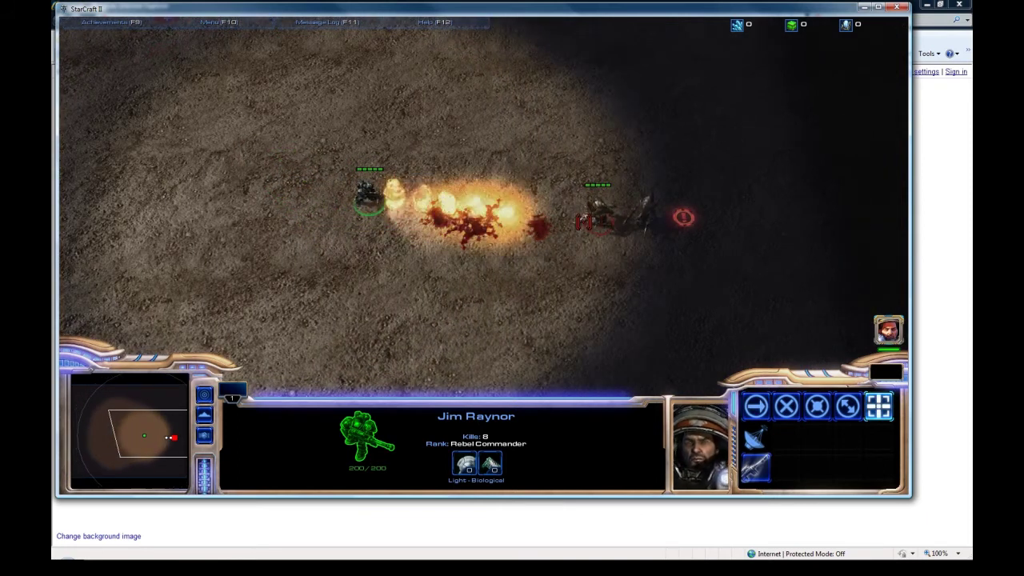
pyautogui.rightClick(640, 211)
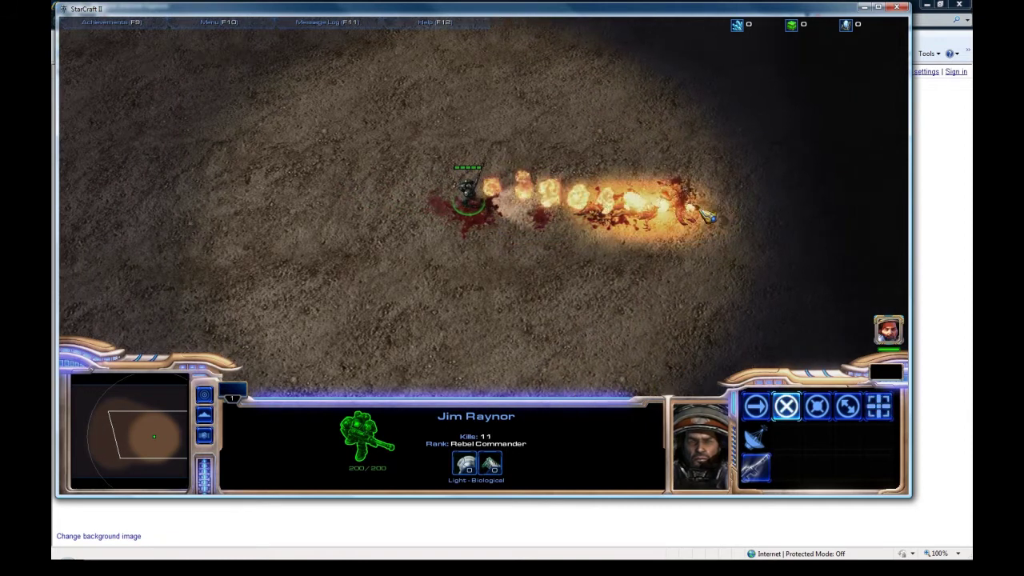
pyautogui.rightClick(381, 237)
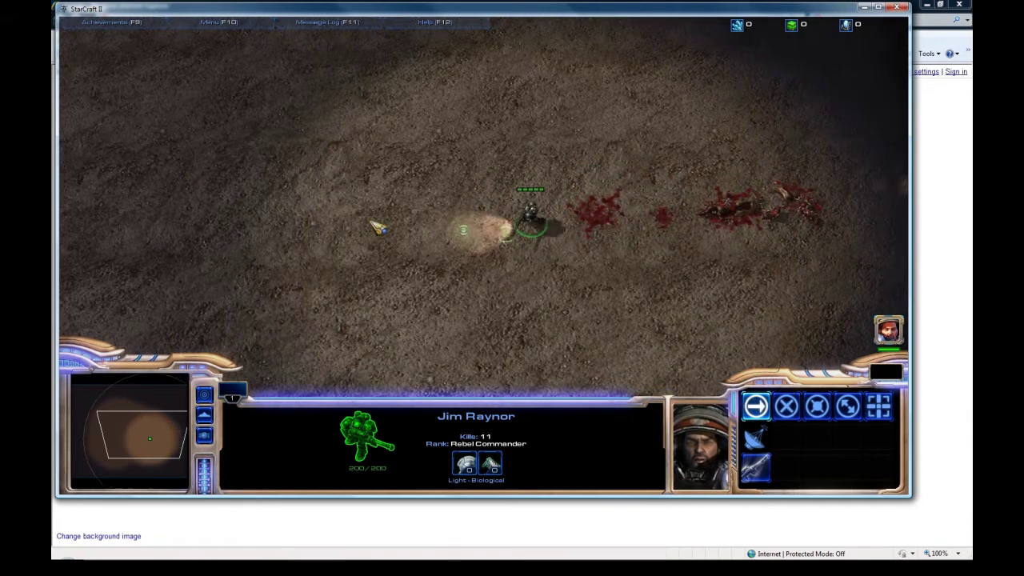
pyautogui.rightClick(370, 224)
pyautogui.rightClick(564, 219)
pyautogui.rightClick(614, 216)
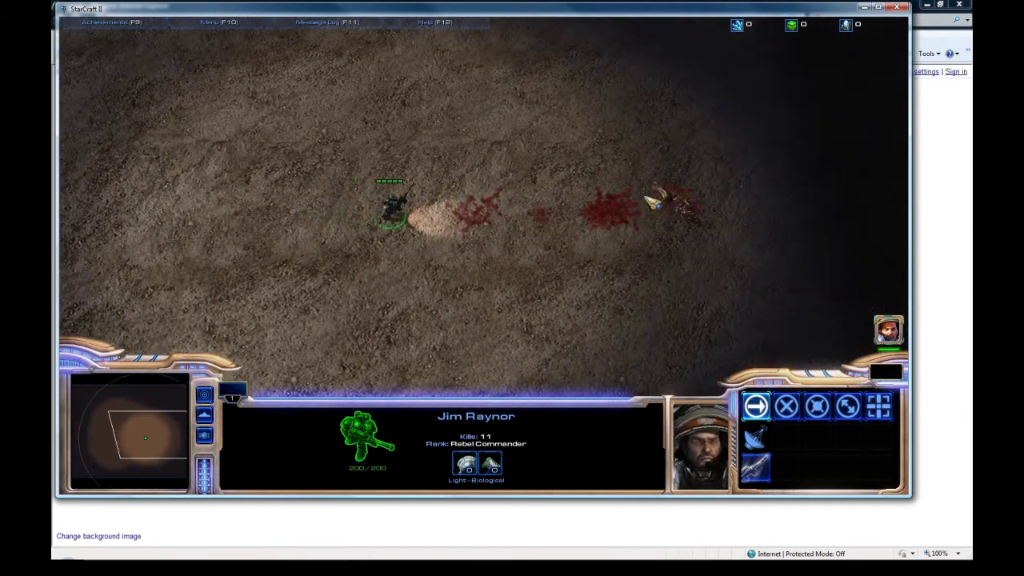
pyautogui.rightClick(432, 201)
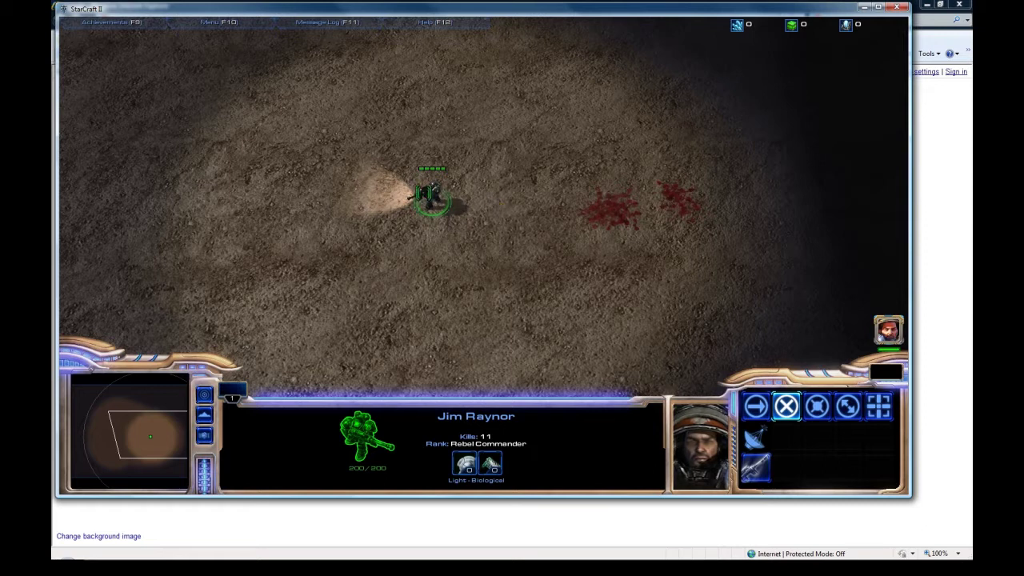
pyautogui.rightClick(310, 211)
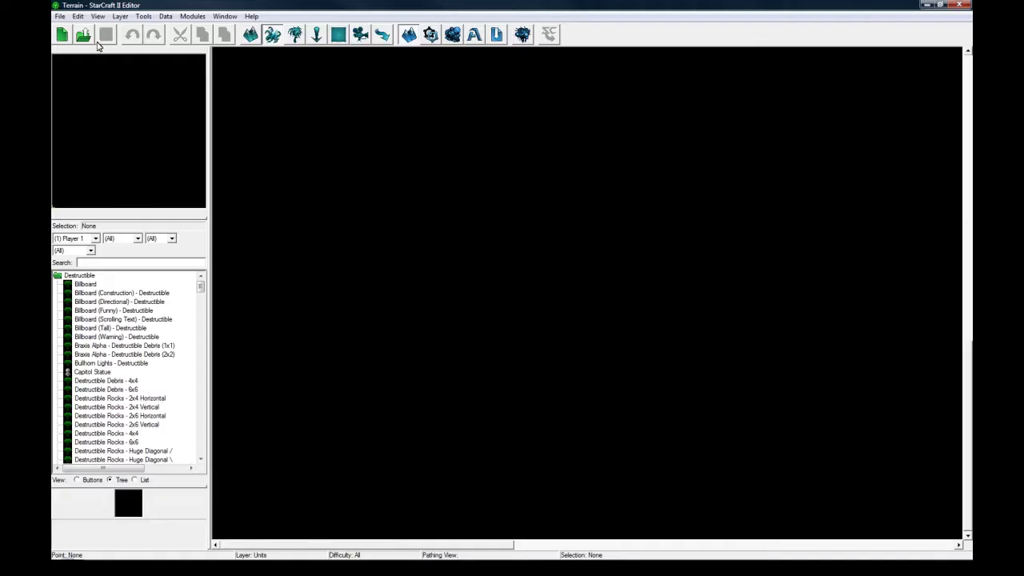
# Start a new map document in the StarCraft II Editor and add the Liberty (Campaign) and Liberty Story (Campaign) standard dependencies
pyautogui.click(61, 16)
pyautogui.click(76, 27)
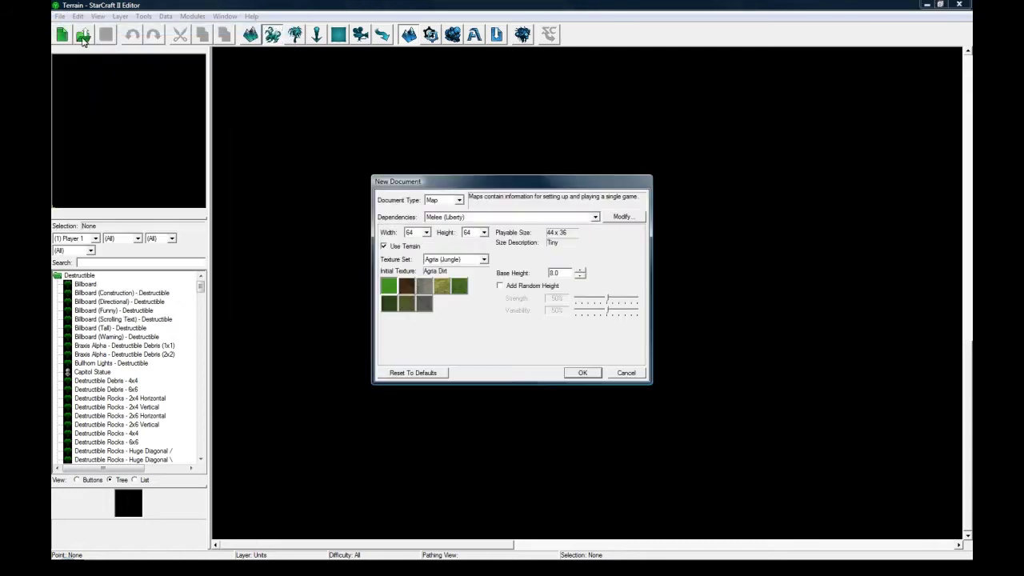
pyautogui.click(440, 217)
pyautogui.click(461, 241)
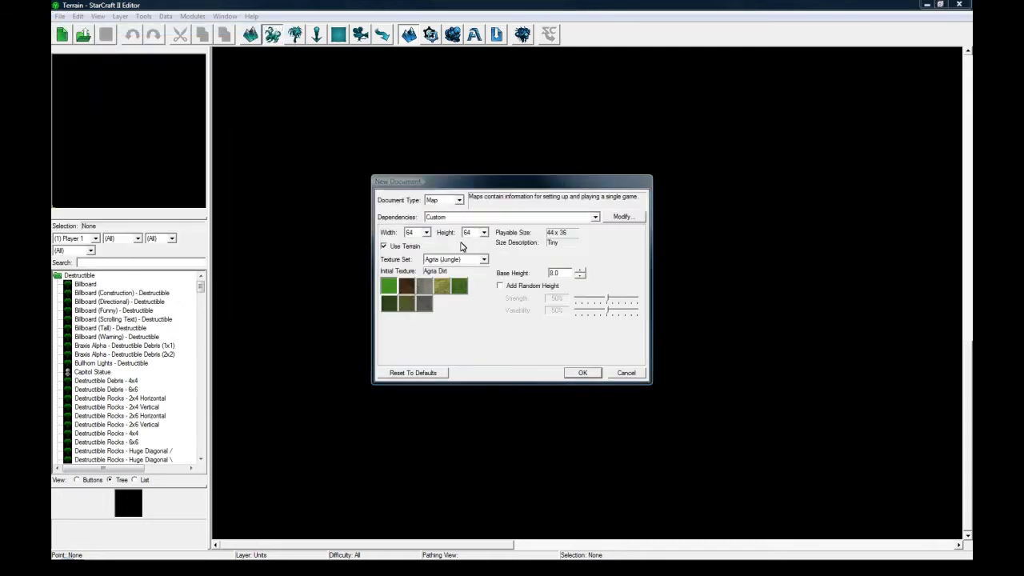
pyautogui.click(392, 320)
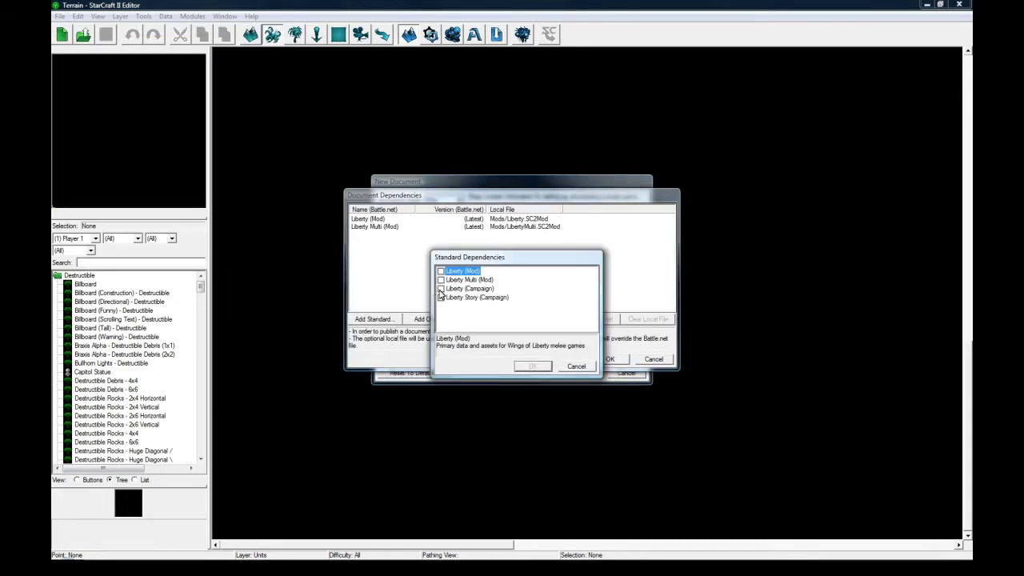
pyautogui.click(531, 366)
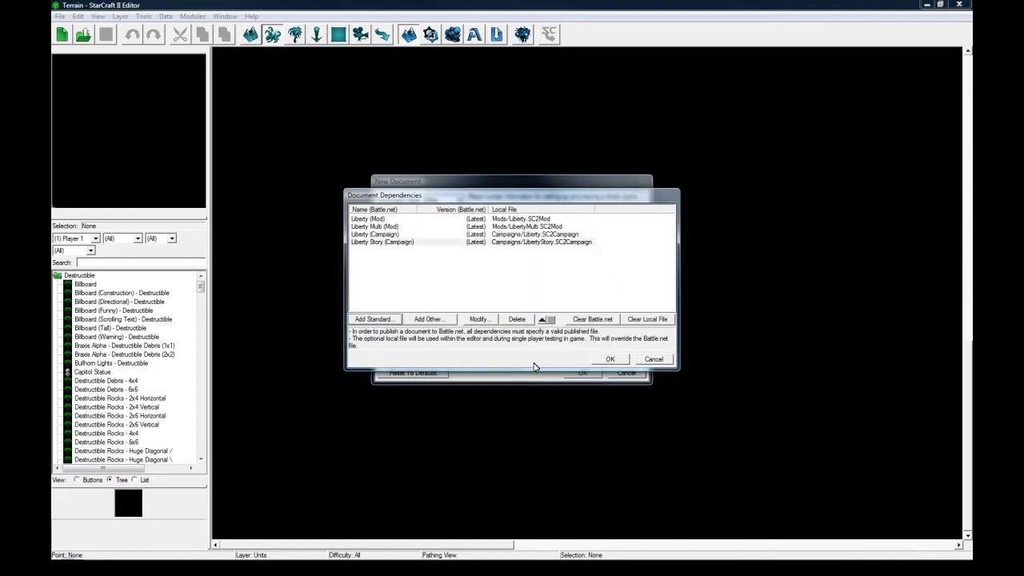
# Move Liberty Story (Campaign) to the first place in the dependency order and create the 64 x 64 map
pyautogui.click(399, 246)
pyautogui.click(545, 320)
pyautogui.click(544, 320)
pyautogui.click(543, 322)
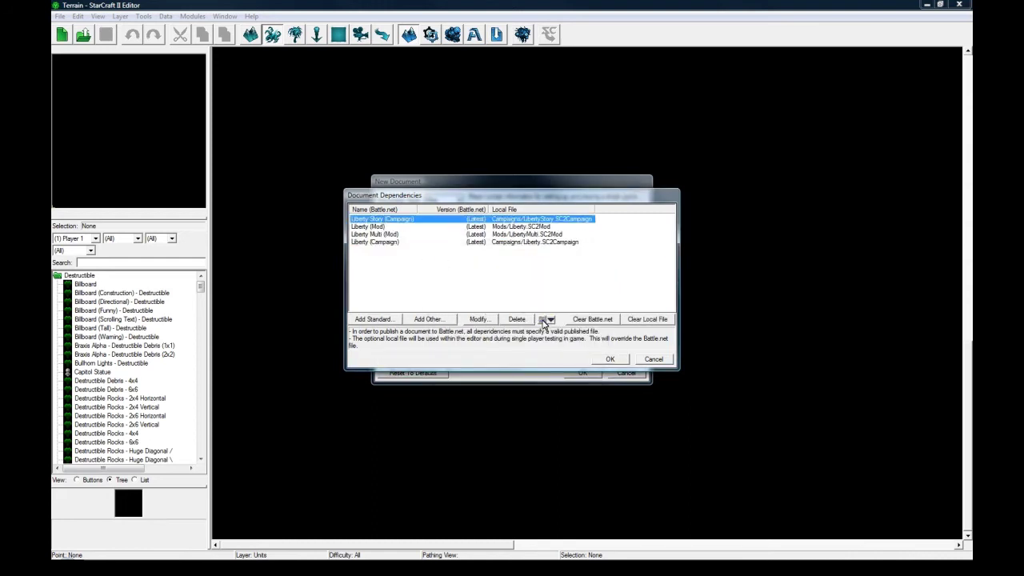
pyautogui.click(609, 360)
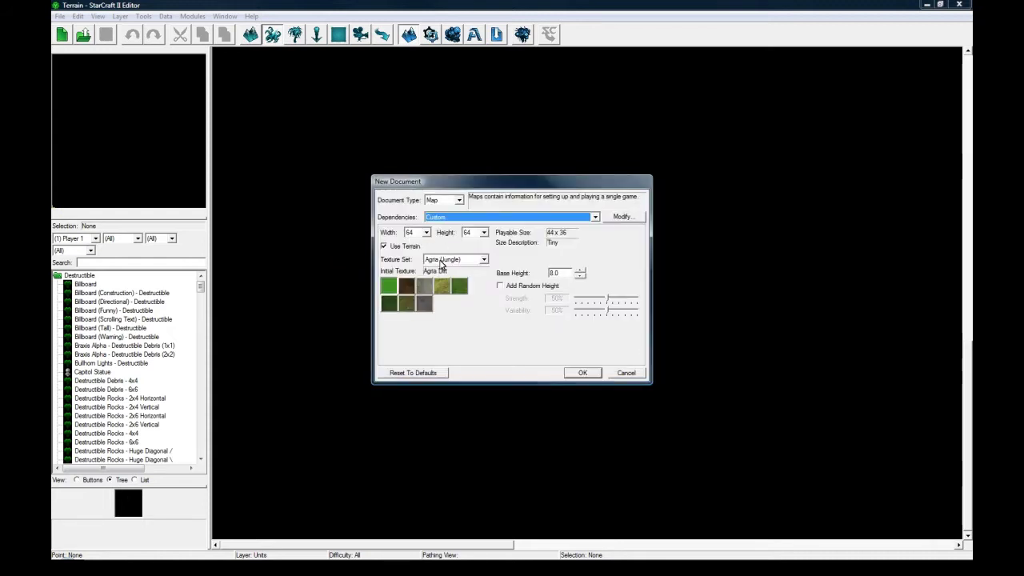
pyautogui.click(574, 373)
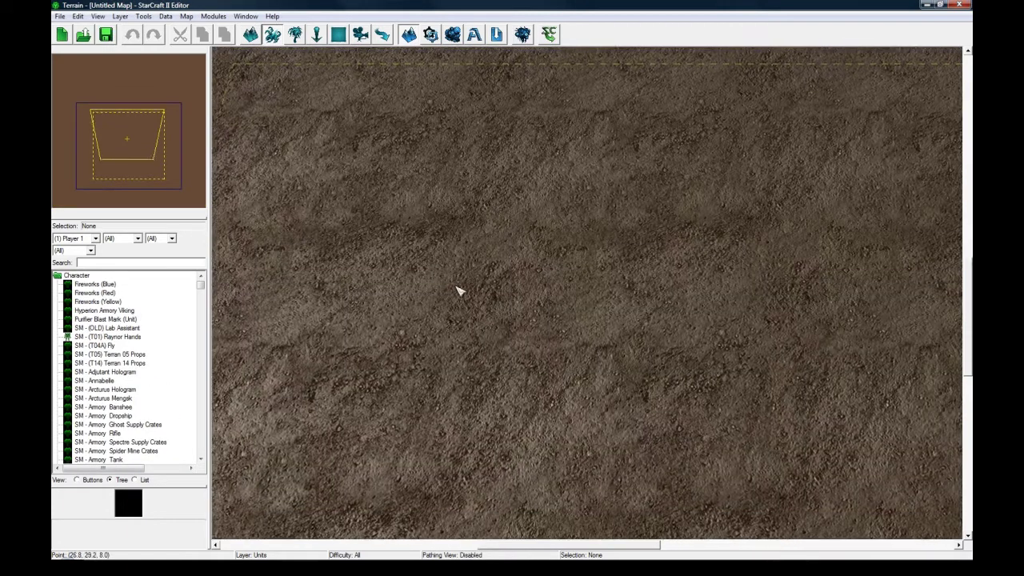
# Find Jim Raynor (Sniper) by searching the units for "raynor" and place one for Player 1 in the lower middle of the map
pyautogui.click(120, 16)
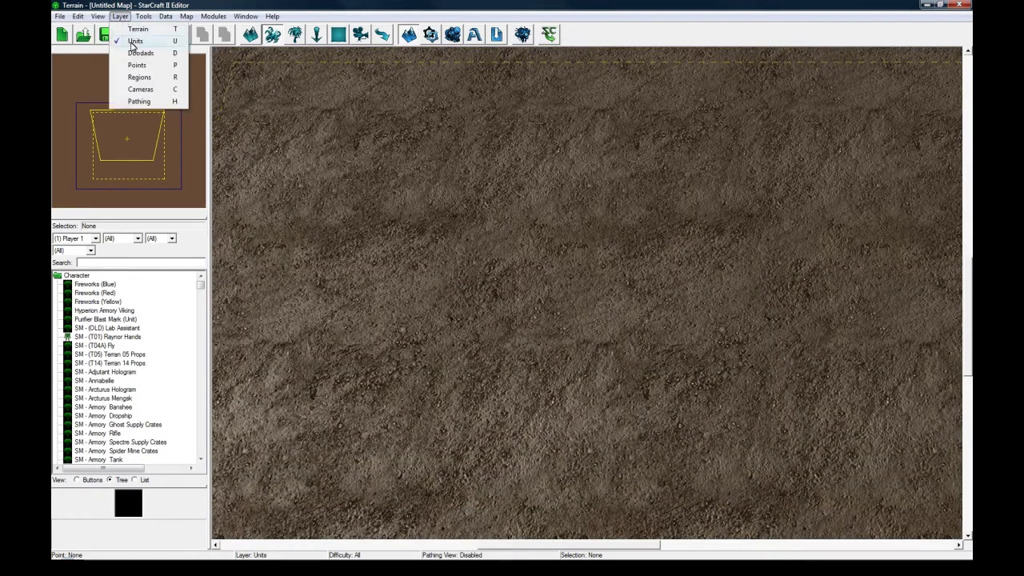
pyautogui.click(167, 3)
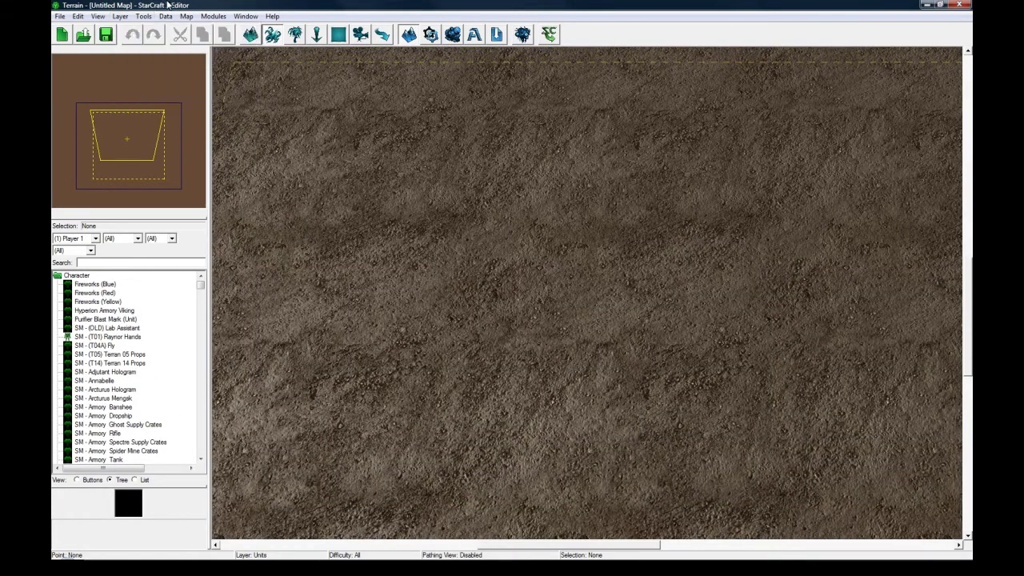
pyautogui.click(103, 263)
pyautogui.write('raynor')
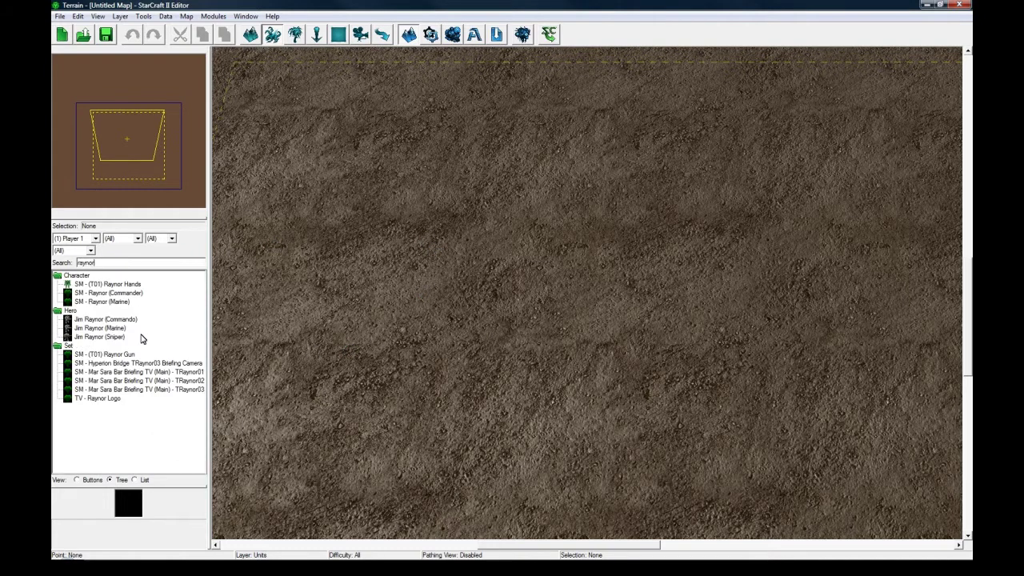
pyautogui.click(111, 337)
pyautogui.scroll(-3, 516, 339)
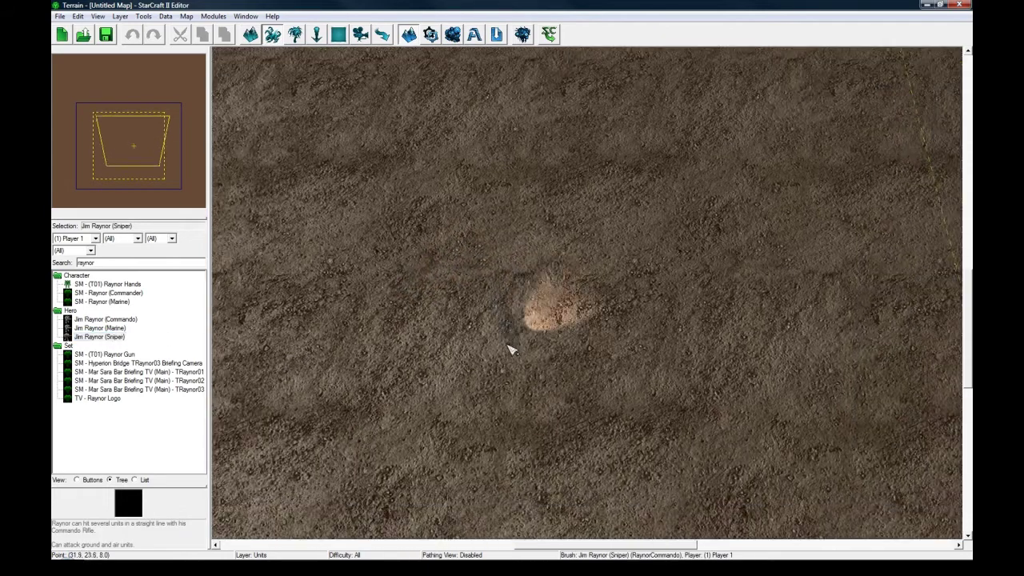
pyautogui.moveTo(518, 331); pyautogui.dragTo(546, 331, button='right')
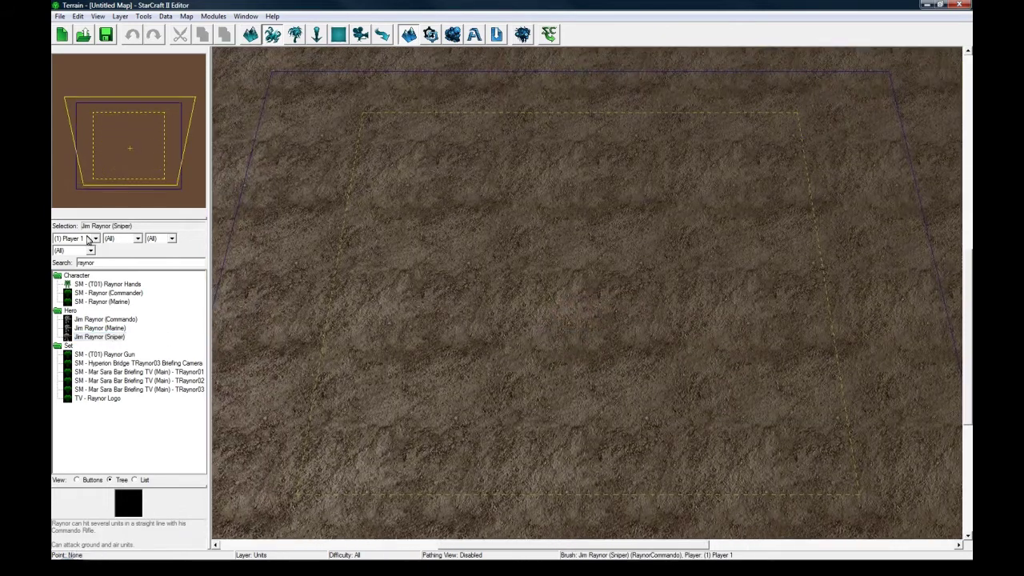
pyautogui.click(87, 238)
pyautogui.click(139, 260)
pyautogui.click(508, 364)
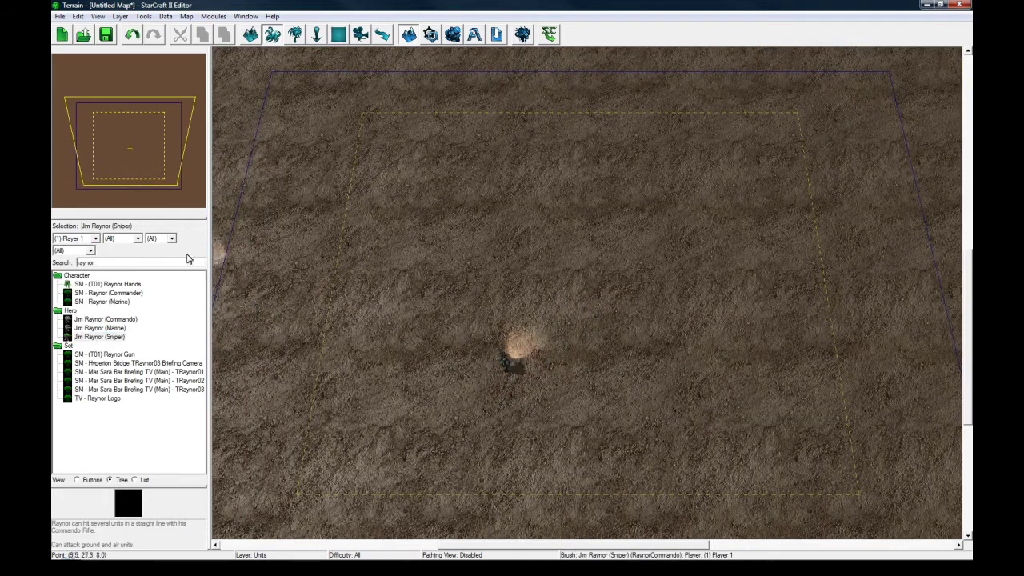
# Find the Hydralisk unit, set its owner to (15) Hostile, and place a vertical line of Hydralisks north of Raynor
pyautogui.click(94, 238)
pyautogui.click(68, 316)
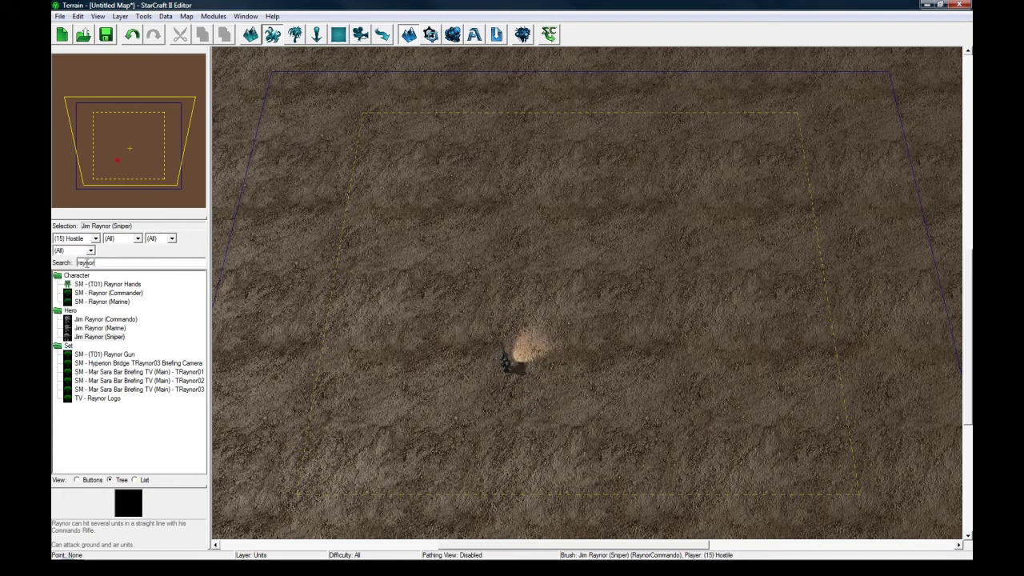
pyautogui.doubleClick(84, 262)
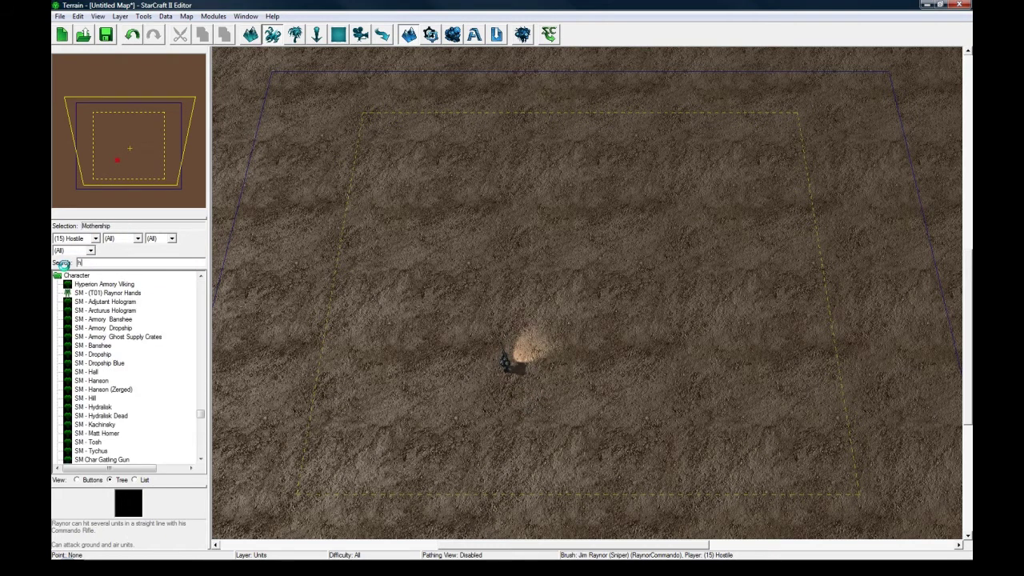
pyautogui.write('hydralisk')
pyautogui.click(85, 345)
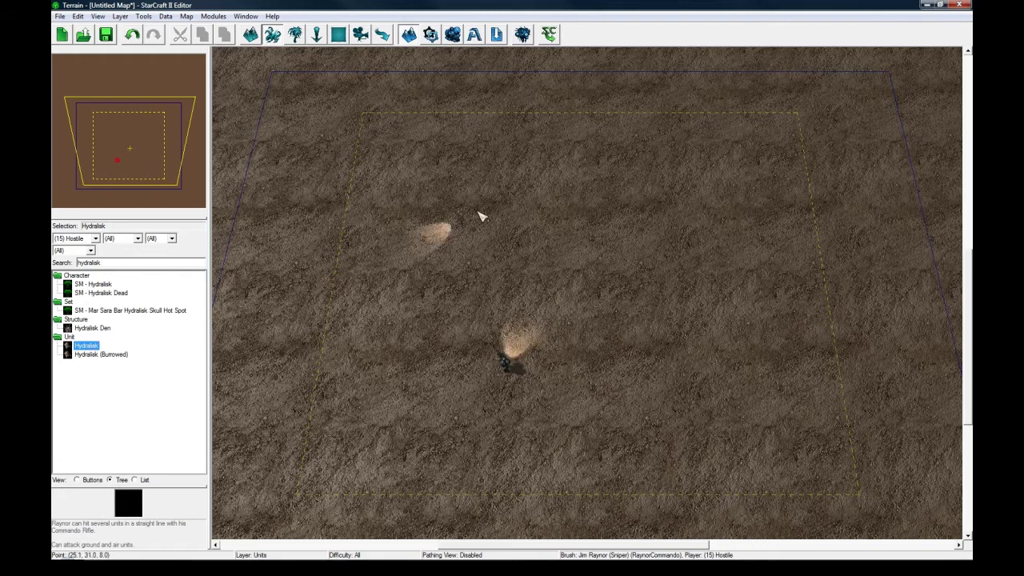
pyautogui.scroll(2, 490, 293)
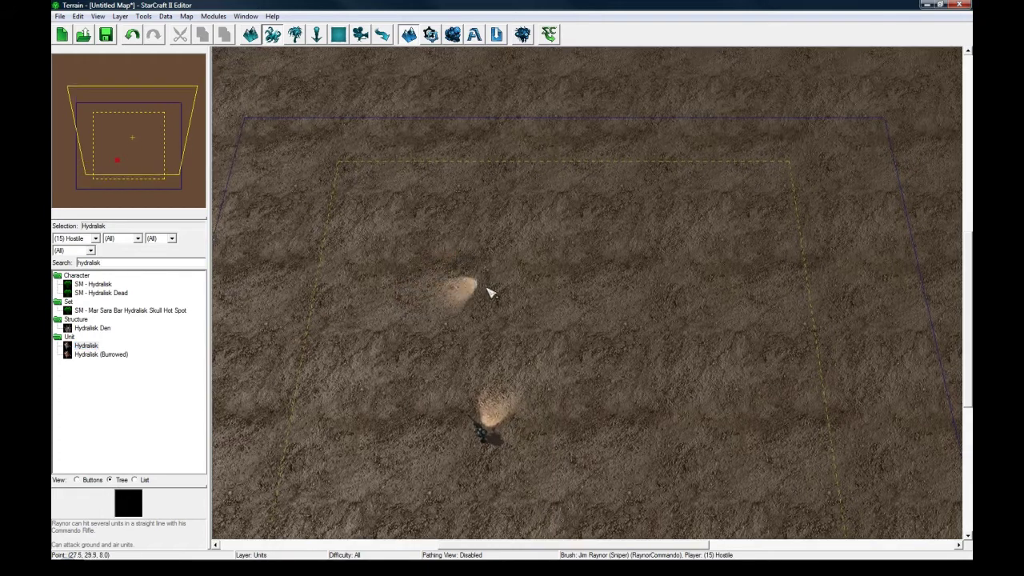
pyautogui.click(93, 352)
pyautogui.click(91, 345)
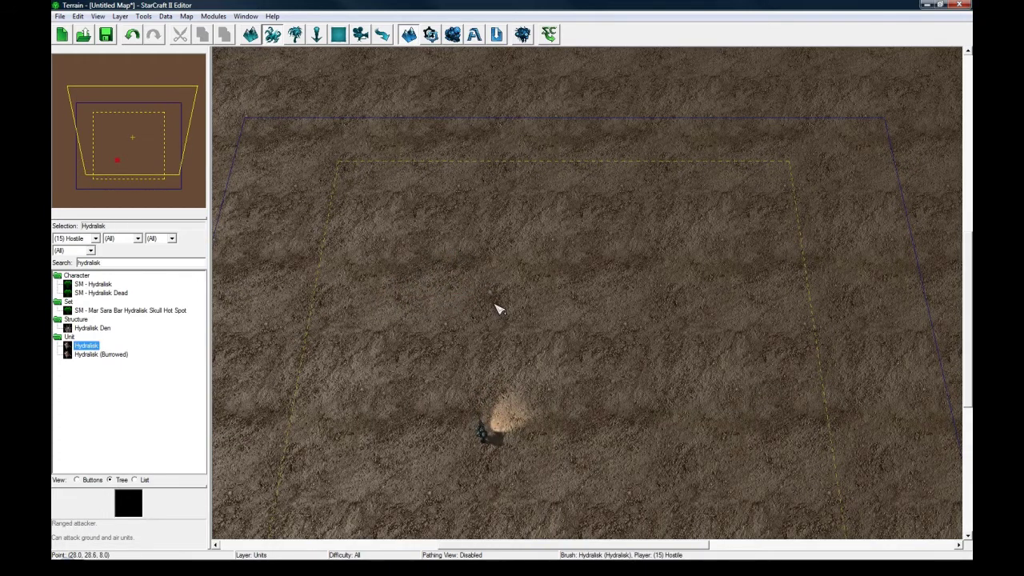
pyautogui.scroll(2, 496, 309)
pyautogui.moveTo(480, 254)
pyautogui.mouseDown()
pyautogui.moveTo(462, 208)
pyautogui.moveTo(473, 60)
pyautogui.mouseUp()
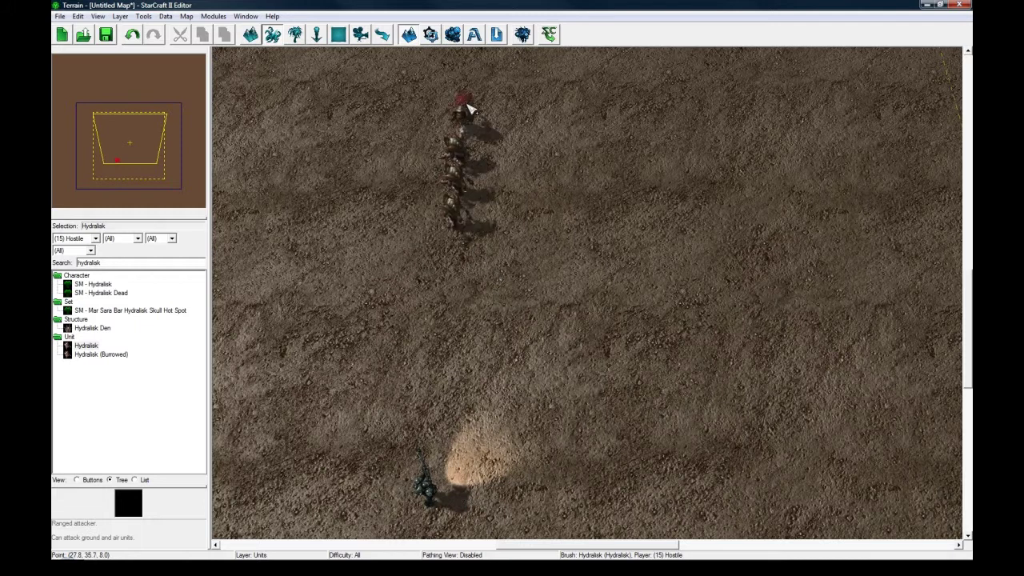
# Place a diagonal line of hostile Hydralisks northeast of Raynor, running toward the map's upper-right corner, and end unit placement
pyautogui.moveTo(720, 348); pyautogui.dragTo(570, 358, button='right')
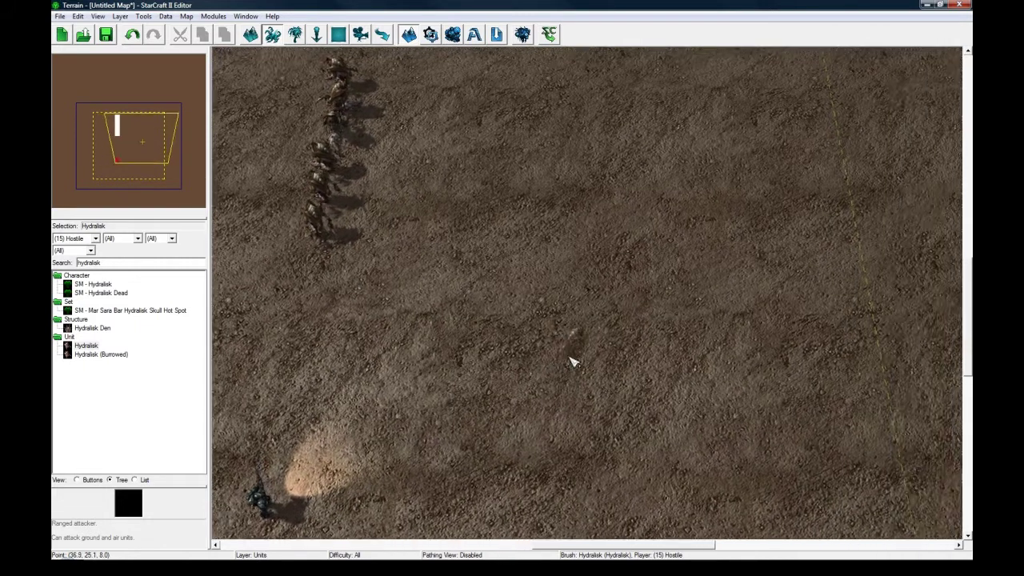
pyautogui.moveTo(558, 340); pyautogui.dragTo(784, 166)
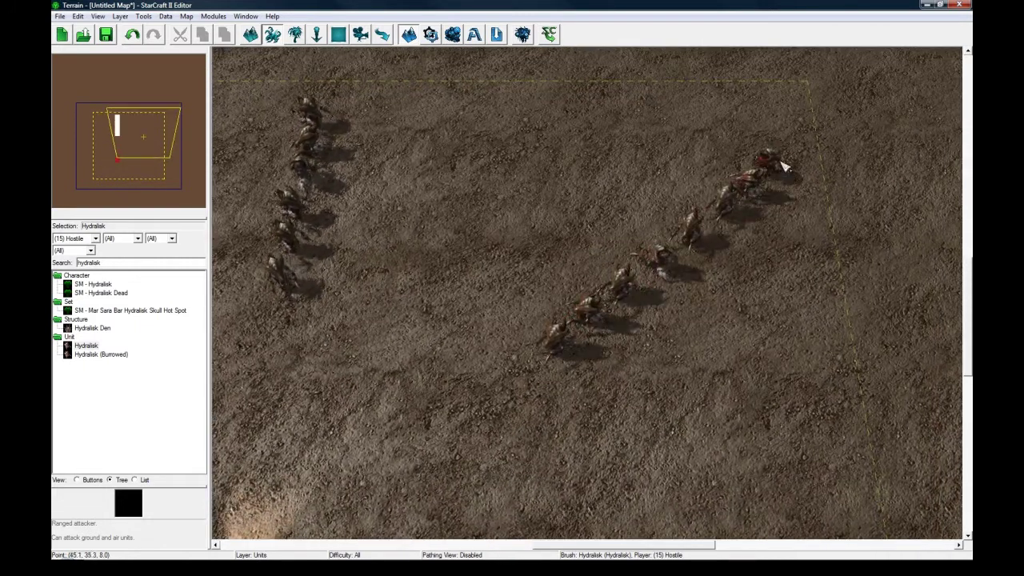
pyautogui.moveTo(549, 290); pyautogui.dragTo(589, 230, button='right')
pyautogui.press('Escape')
pyautogui.moveTo(517, 259); pyautogui.dragTo(558, 224, button='right')
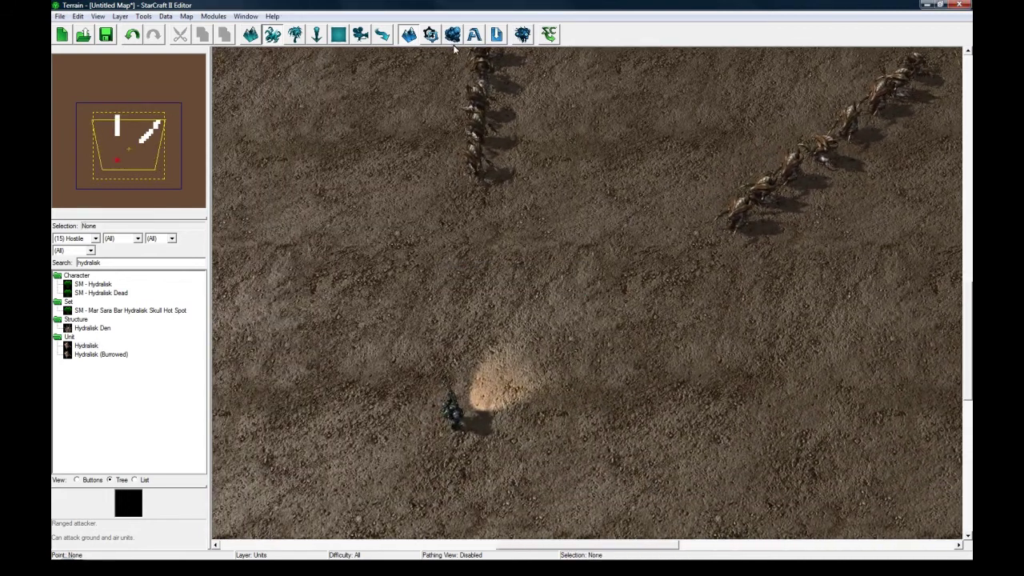
# Bring up the Data module, search the effects across all data sources for "raynor", and select Raynor Snipe (Create Persistent)
pyautogui.click(454, 44)
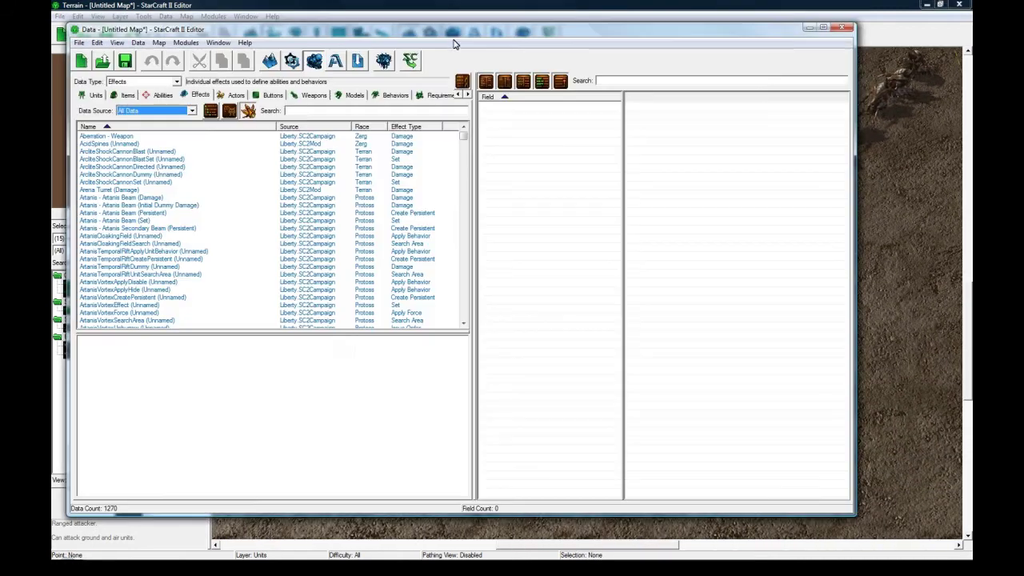
pyautogui.click(186, 114)
pyautogui.click(140, 119)
pyautogui.click(300, 111)
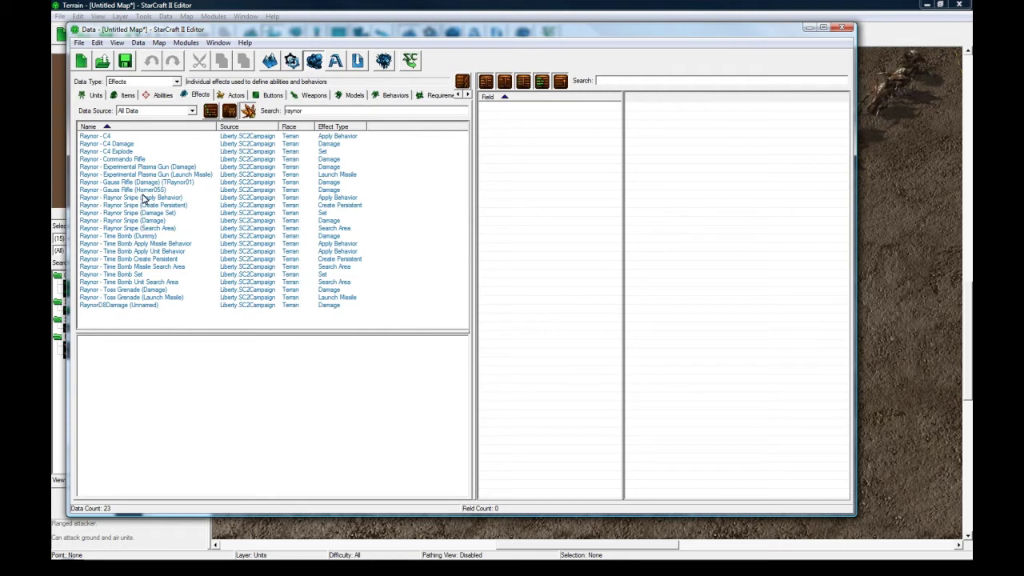
pyautogui.click(155, 205)
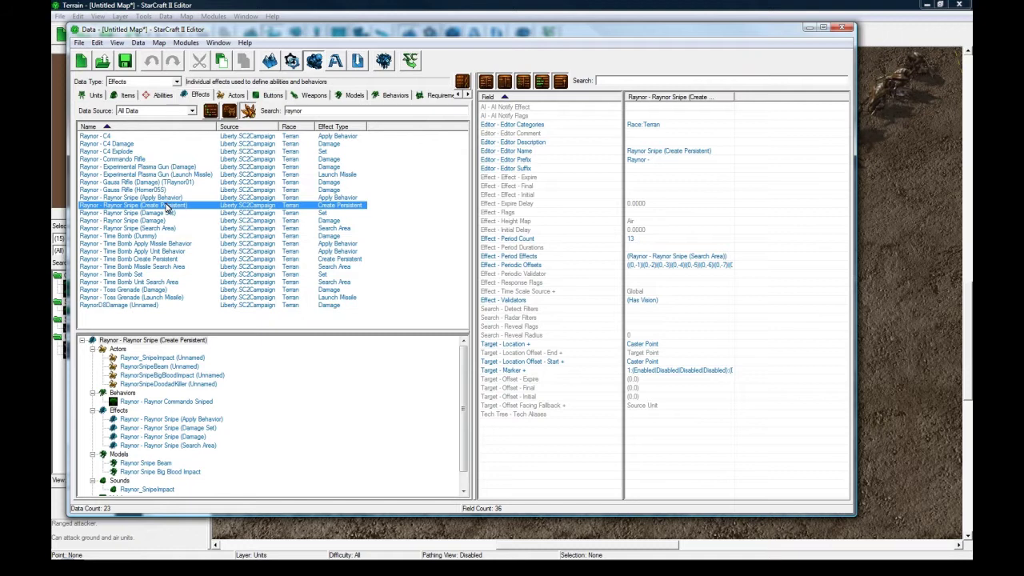
# Check which effect the Raynor Commando - Railgun Snipe ability uses
pyautogui.click(163, 96)
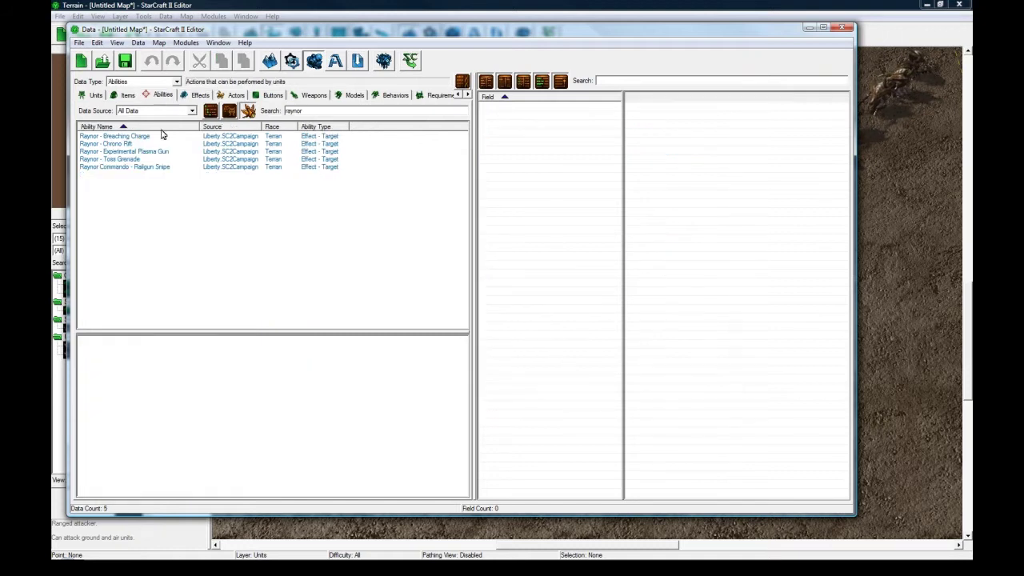
pyautogui.click(136, 166)
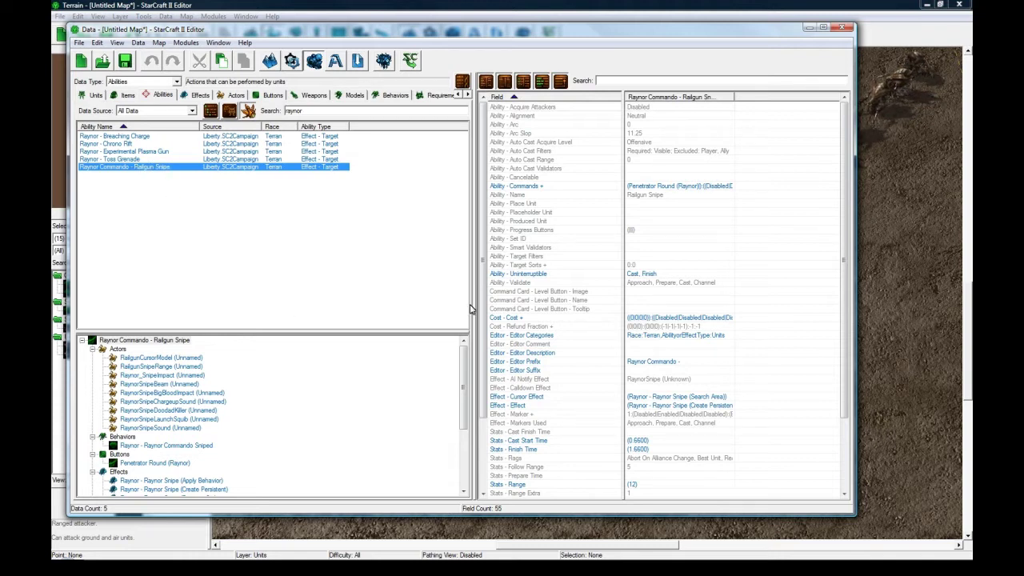
pyautogui.click(657, 406)
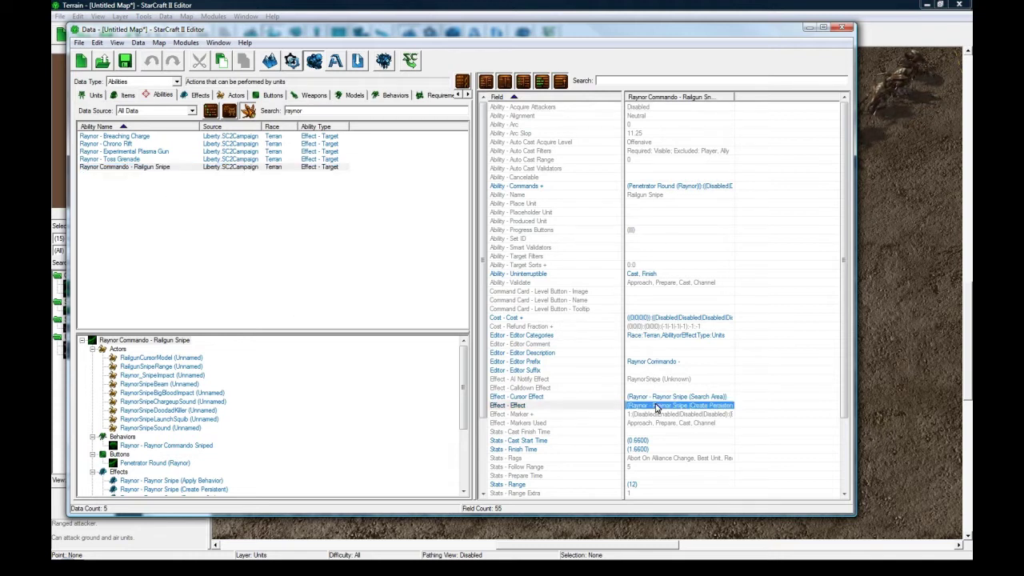
# Inspect the Periodic Offsets of the Raynor Snipe (Create Persistent) effect, stepping through the first entries and discarding any changes
pyautogui.click(211, 95)
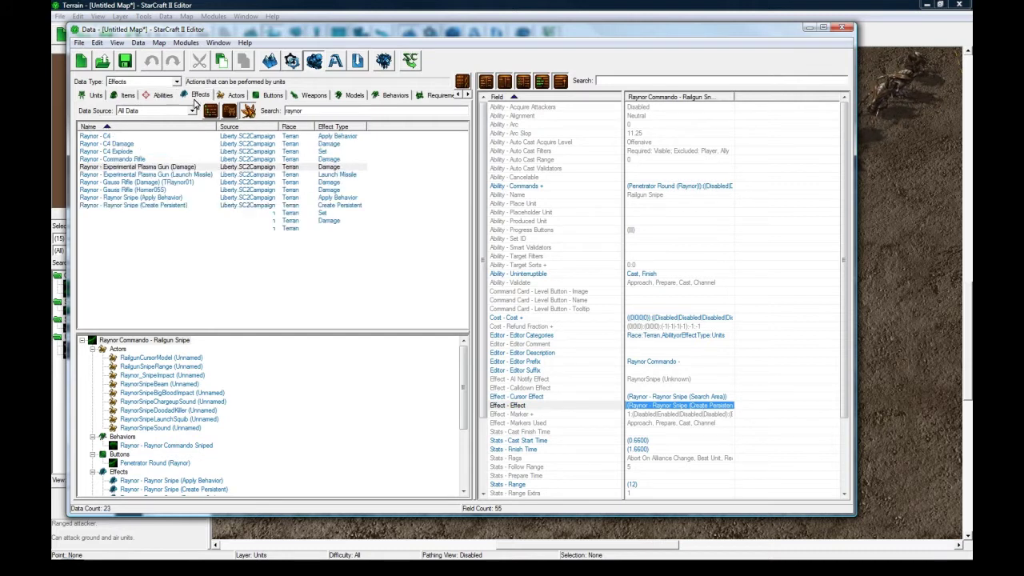
pyautogui.click(166, 206)
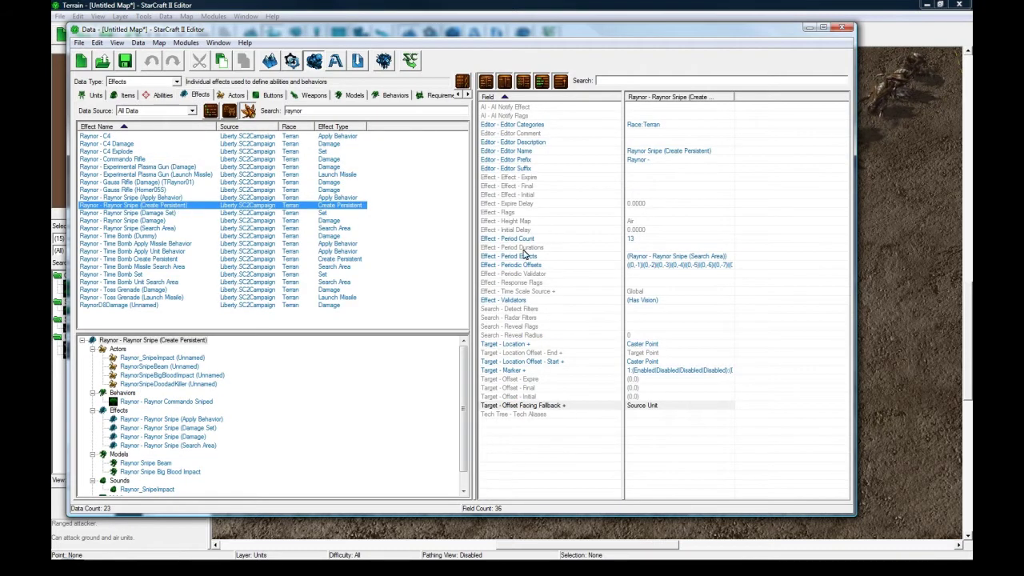
pyautogui.click(672, 267)
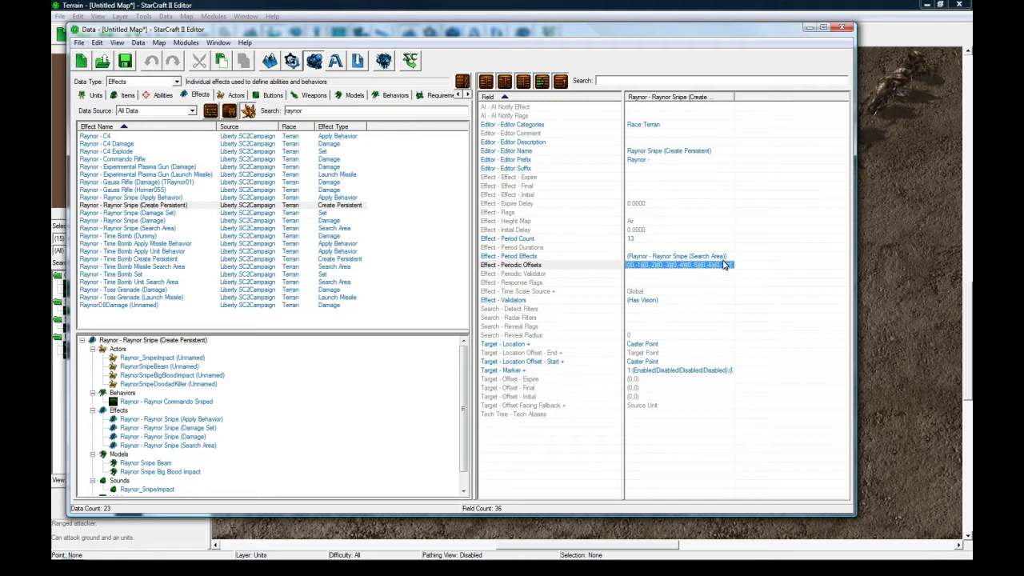
pyautogui.click(650, 271)
pyautogui.click(665, 266)
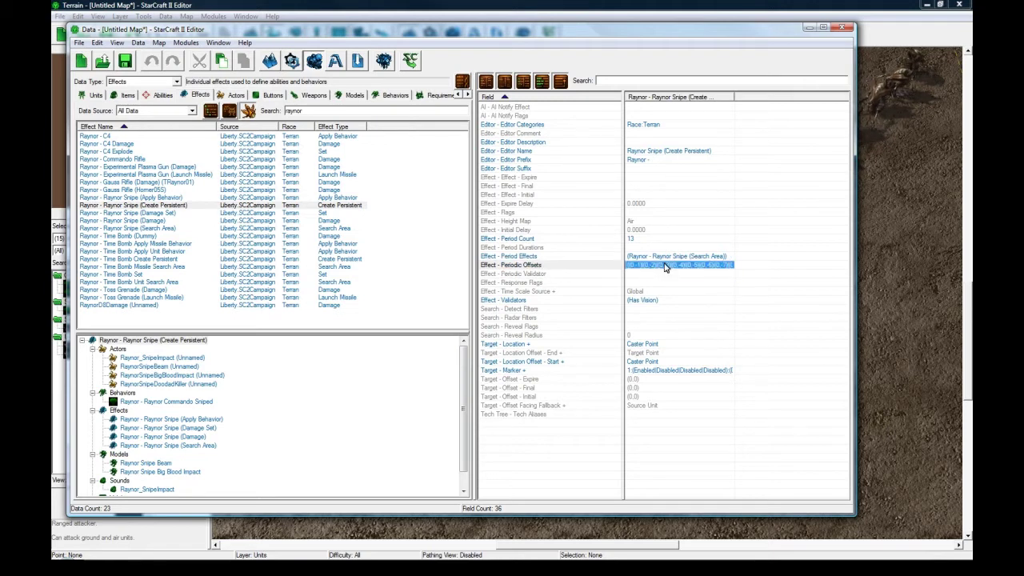
pyautogui.doubleClick(655, 268)
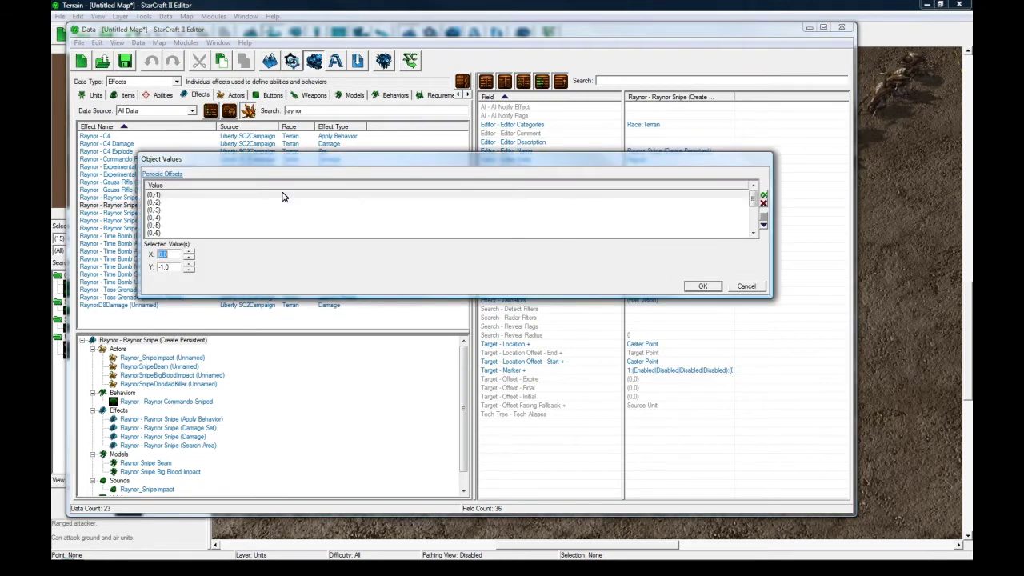
pyautogui.click(183, 203)
pyautogui.click(176, 210)
pyautogui.click(182, 202)
pyautogui.click(189, 195)
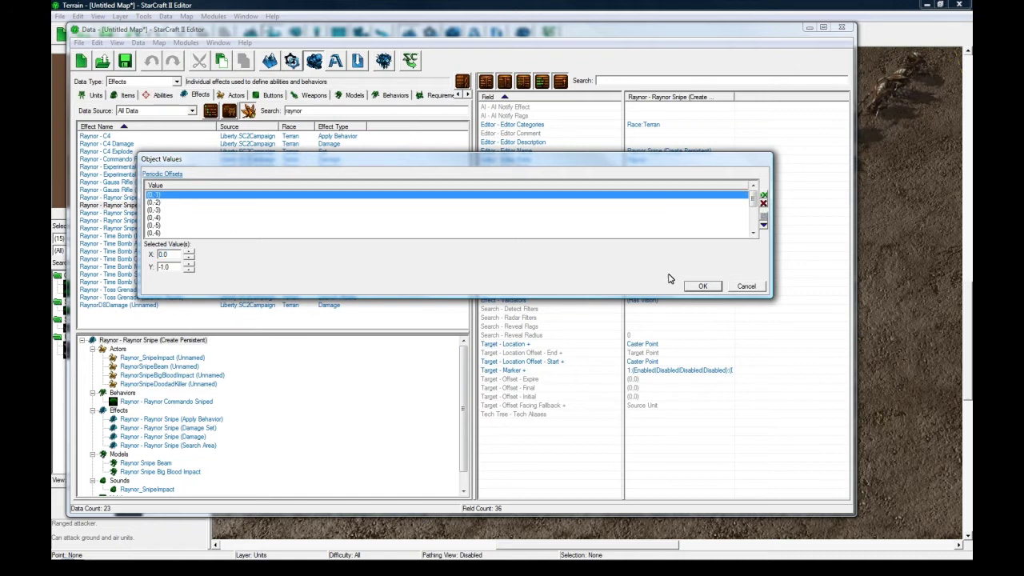
pyautogui.click(729, 285)
# Compare the fields of the Raynor Snipe Damage Set, Create Persistent and Search Area effects, and glance at the unit layout in the terrain
pyautogui.click(182, 213)
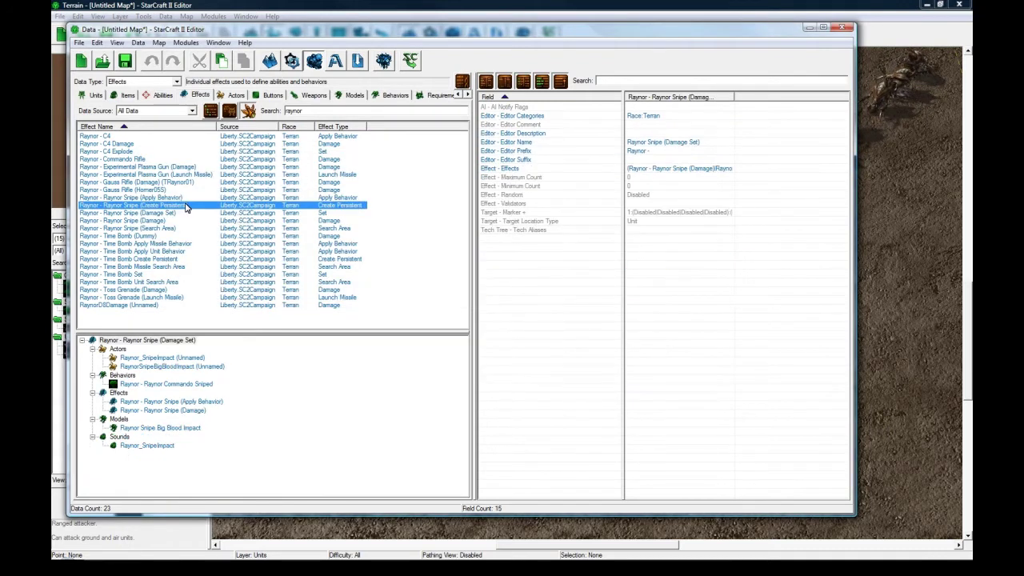
pyautogui.click(183, 206)
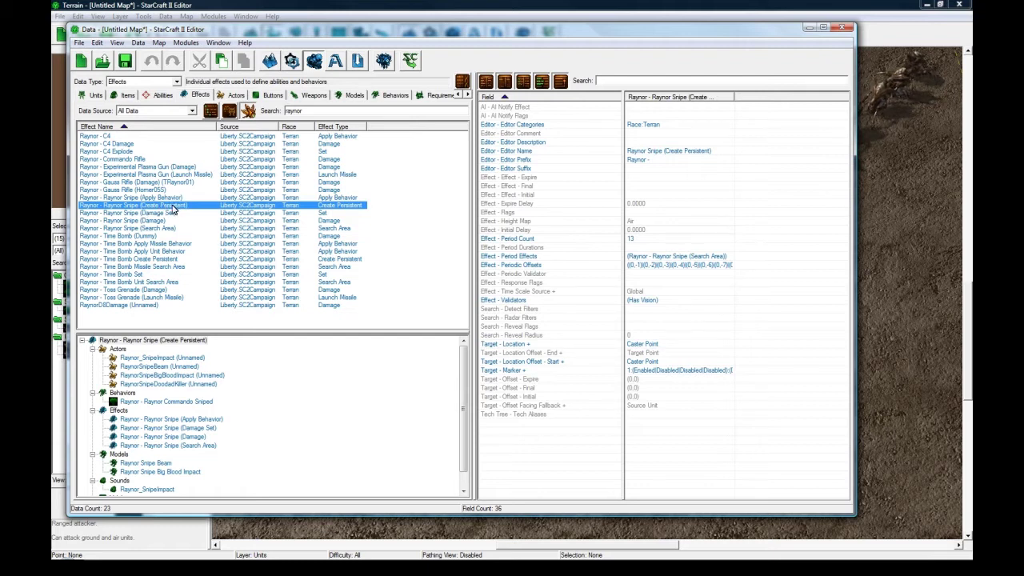
pyautogui.click(172, 229)
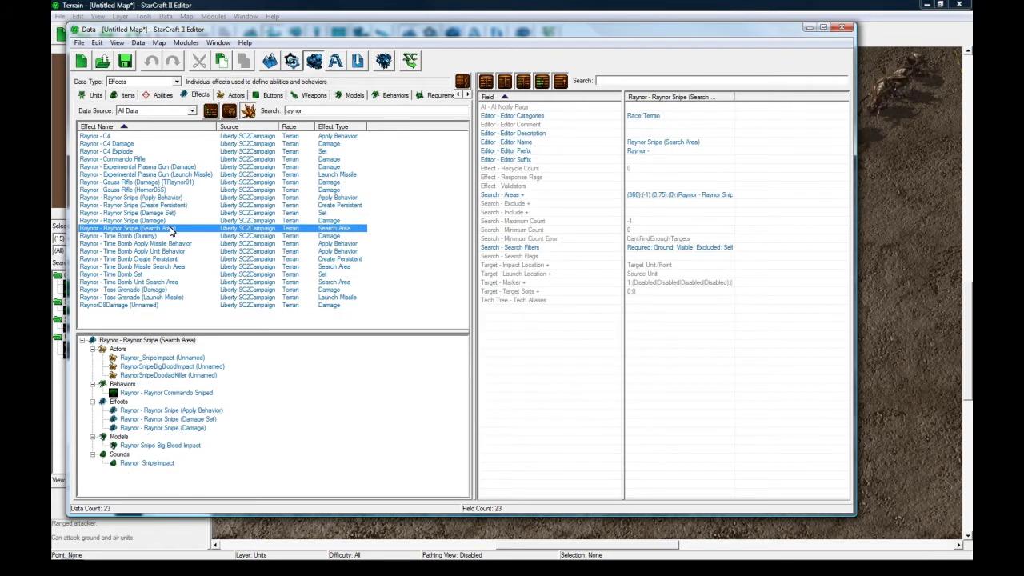
pyautogui.click(179, 205)
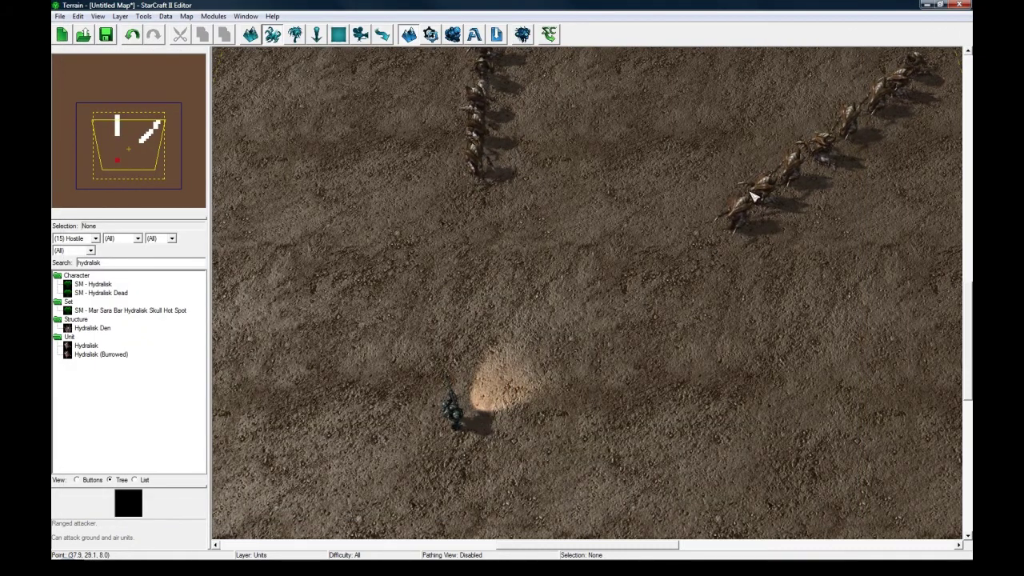
pyautogui.click(550, 565)
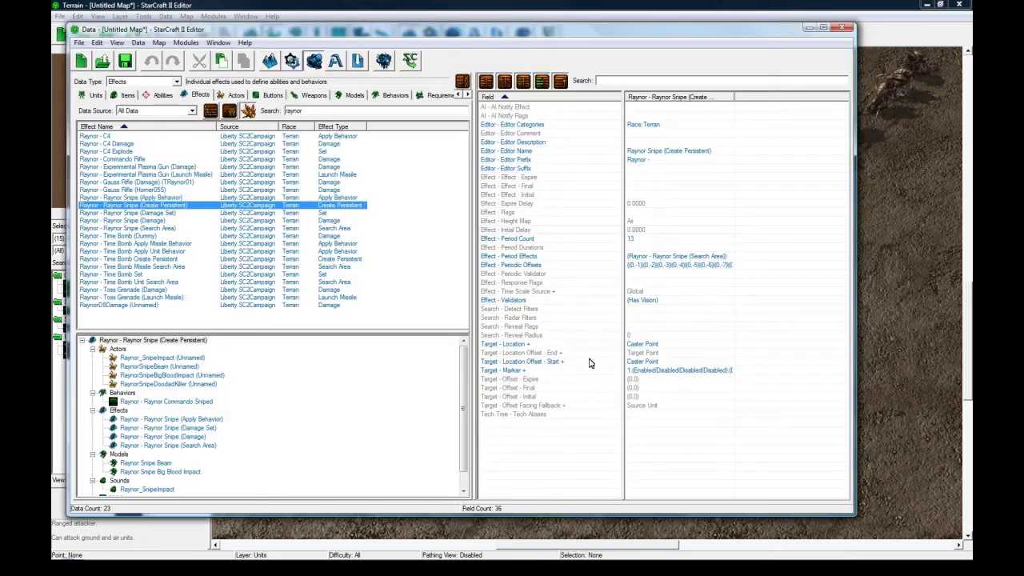
# Review the persistent snipe effect's period count, offsets and effects, and the Search Area, Damage Set, Damage and Apply Behavior effects it leads to
pyautogui.click(646, 237)
pyautogui.click(637, 265)
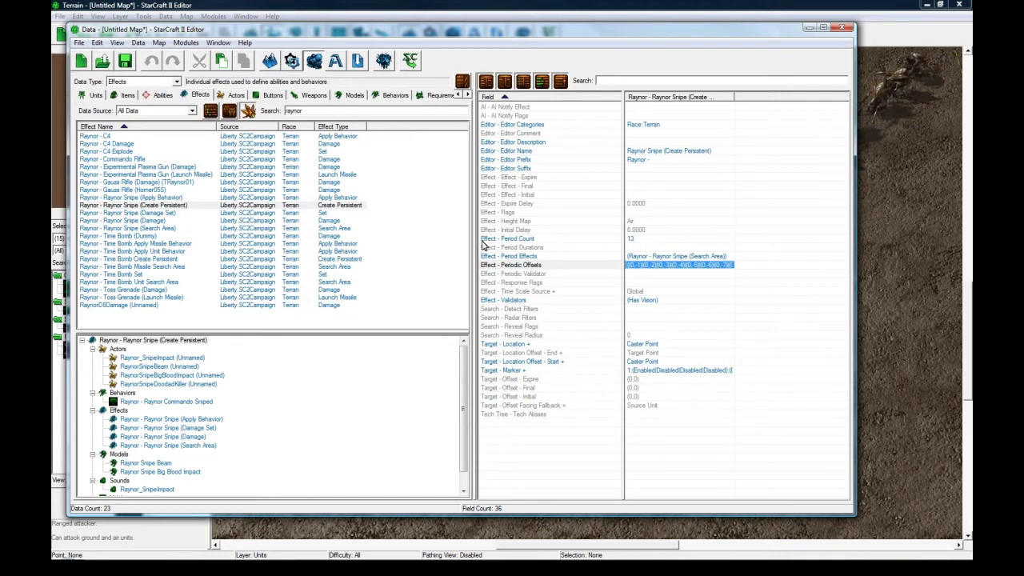
pyautogui.click(666, 257)
pyautogui.click(146, 228)
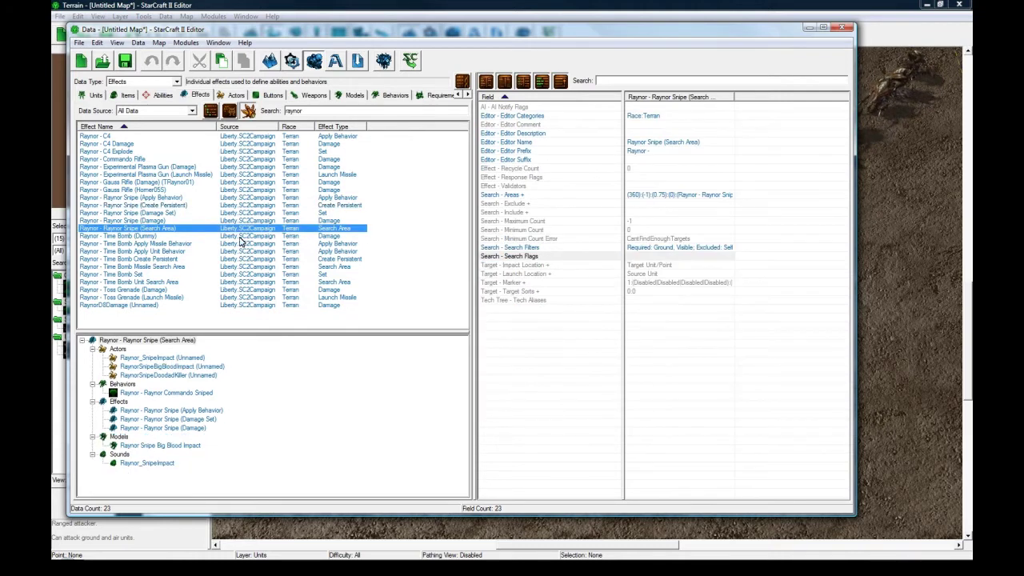
pyautogui.click(190, 215)
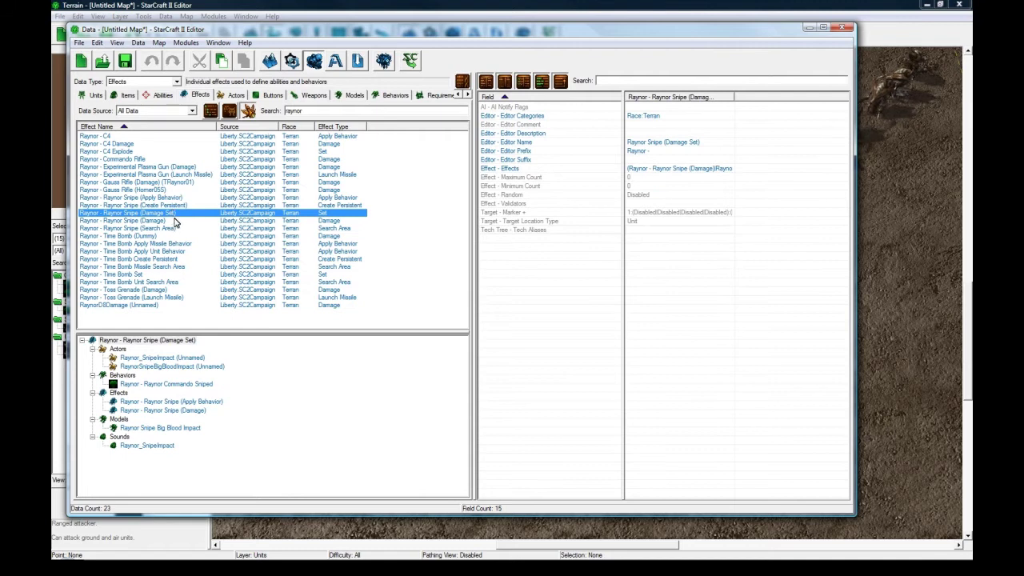
pyautogui.click(175, 221)
pyautogui.click(182, 198)
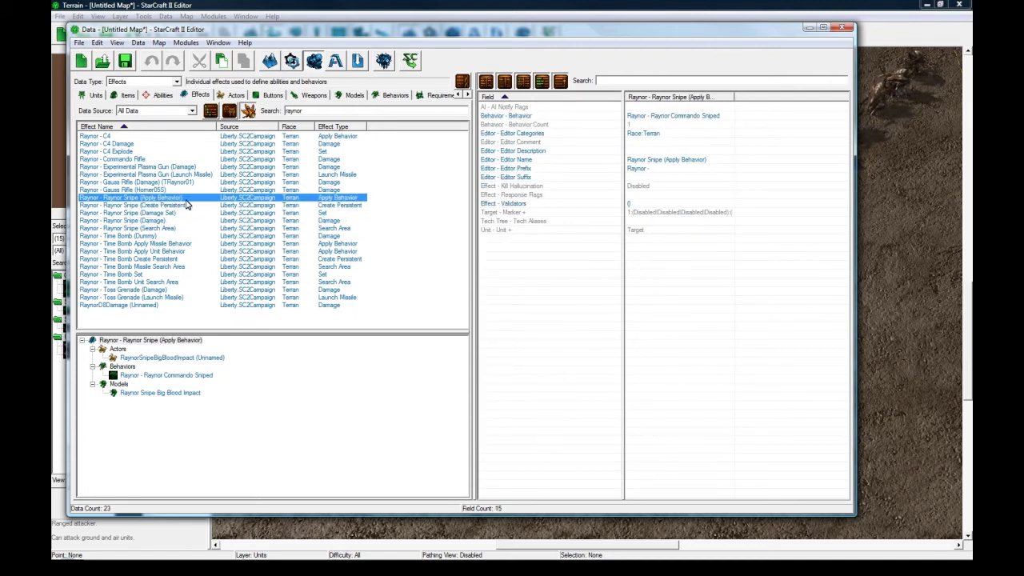
# Duplicate the Raynor Snipe (Create Persistent) effect together with its Raynor Snipe (Damage) and (Search Area) effects
pyautogui.click(181, 206)
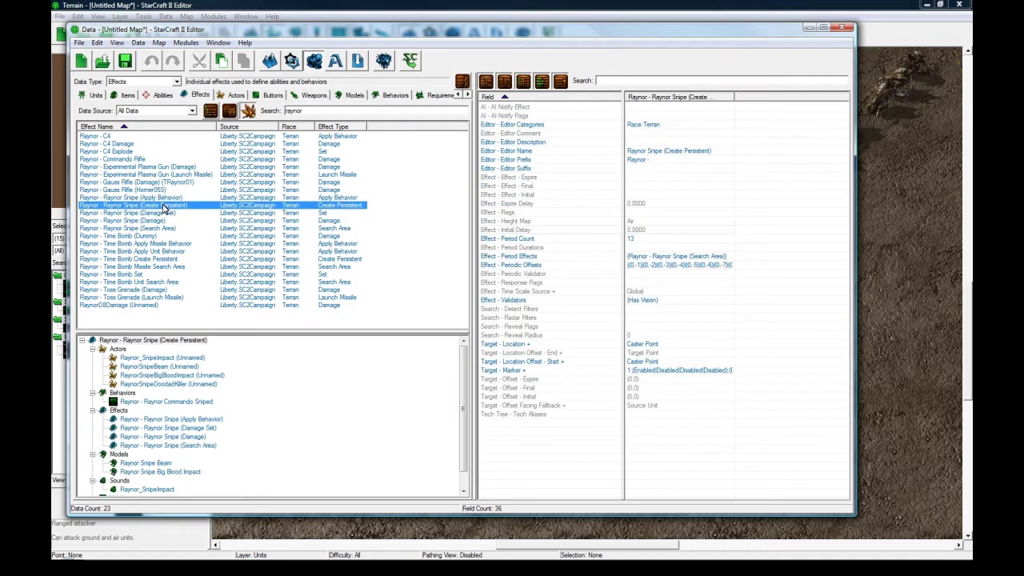
pyautogui.rightClick(164, 206)
pyautogui.click(190, 236)
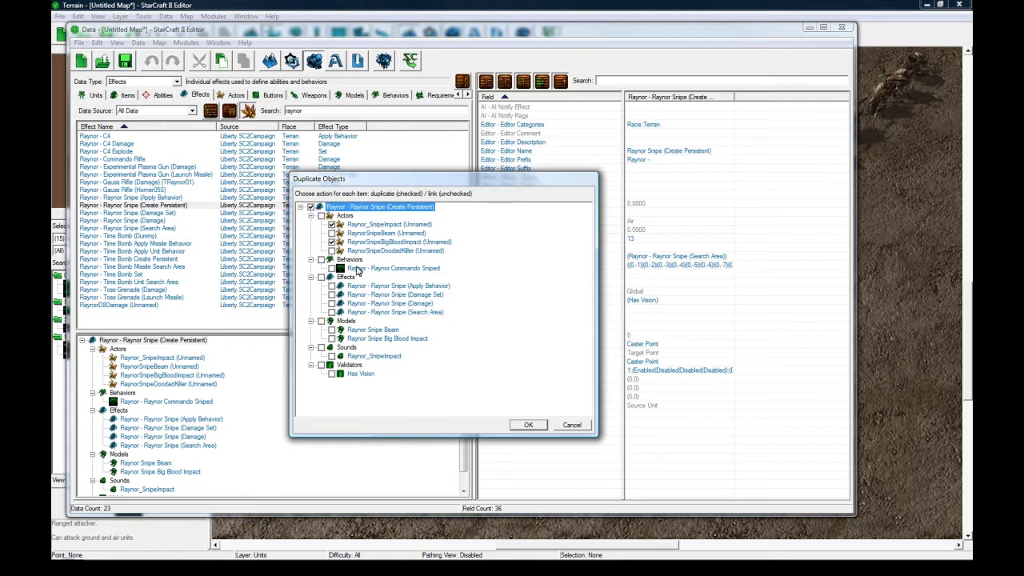
pyautogui.click(332, 304)
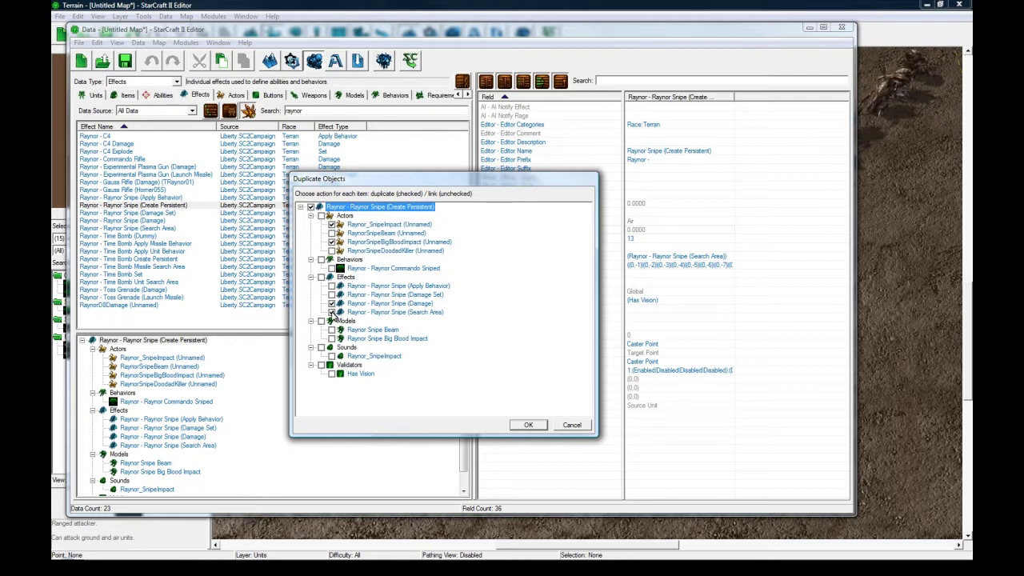
pyautogui.click(521, 423)
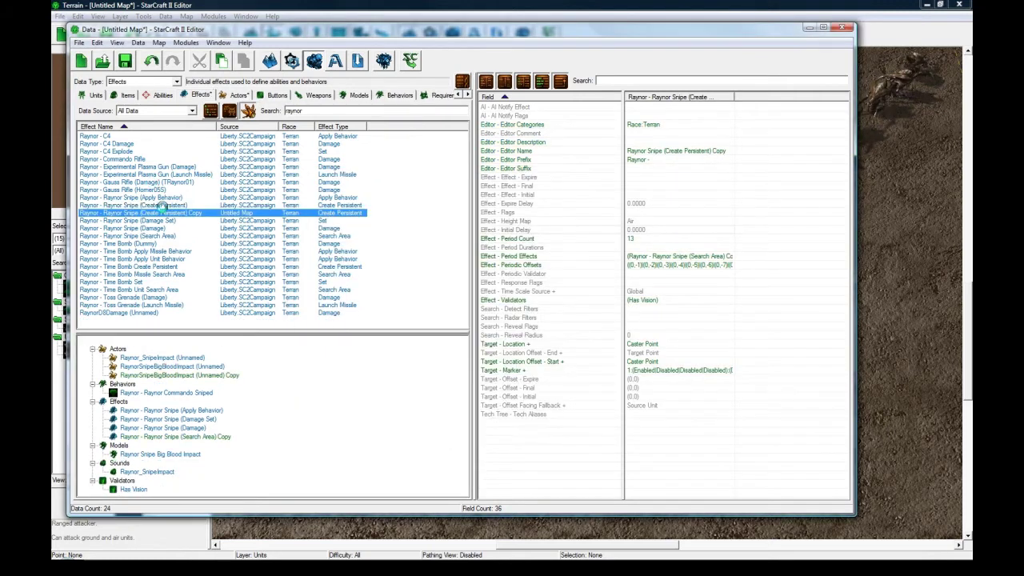
# Rename the duplicated Create Persistent effect to Flame Wave Persistent
pyautogui.doubleClick(169, 214)
pyautogui.write('R')
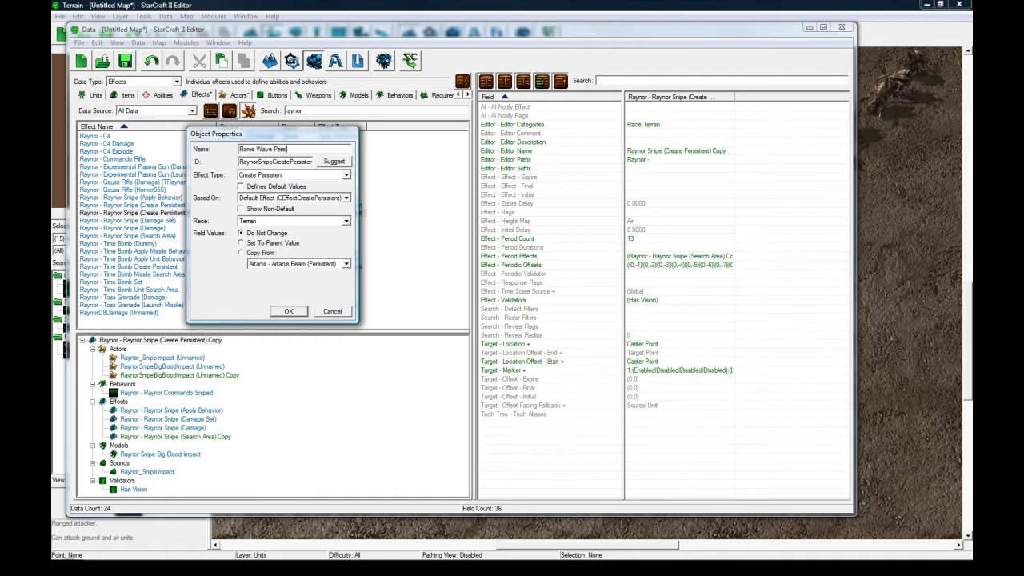
pyautogui.click(289, 311)
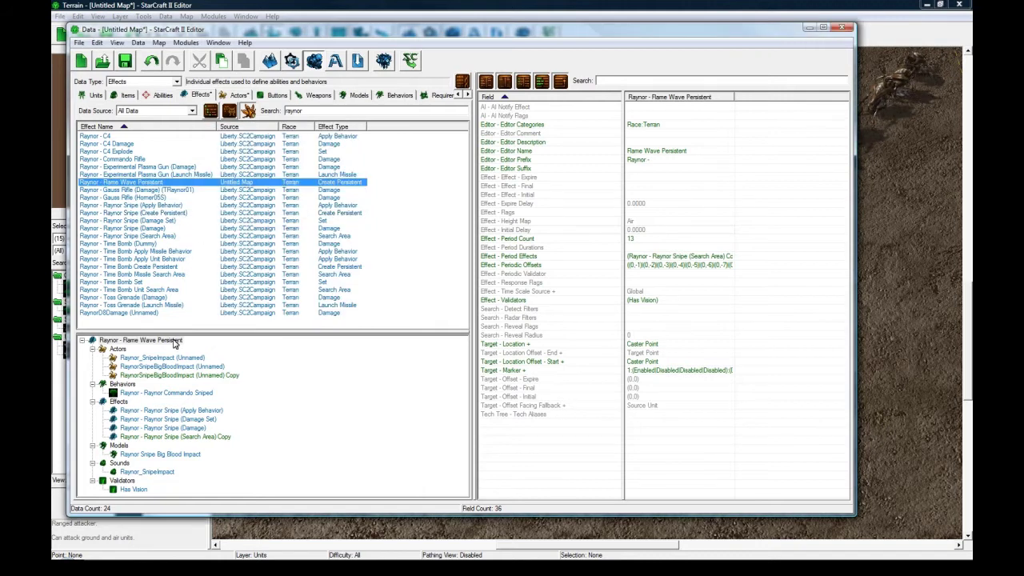
# Examine the Period Effects, Period Count and Periodic Offsets of Flame Wave Persistent, stepping through the X and Y values of the first offsets
pyautogui.click(648, 256)
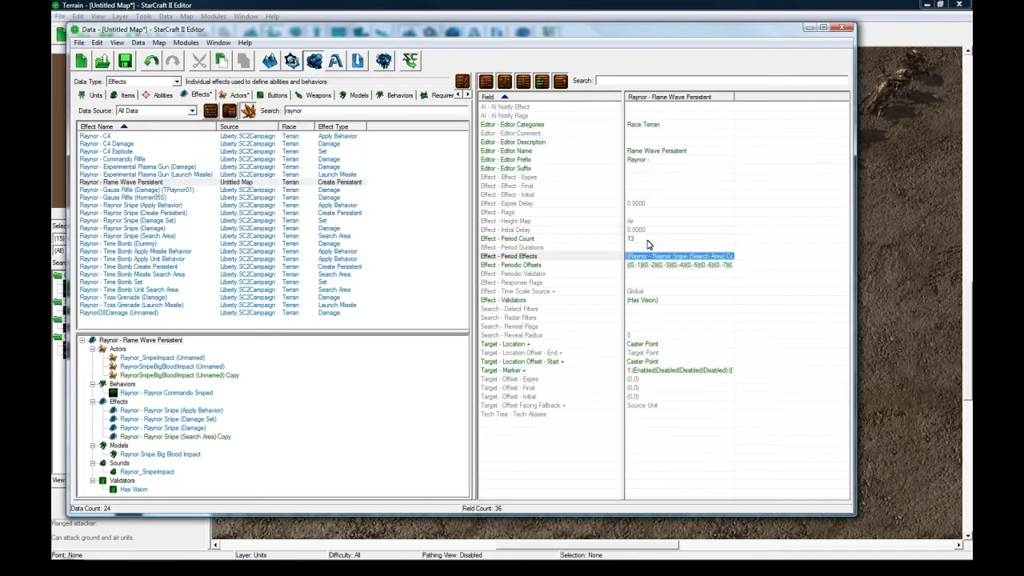
pyautogui.doubleClick(650, 239)
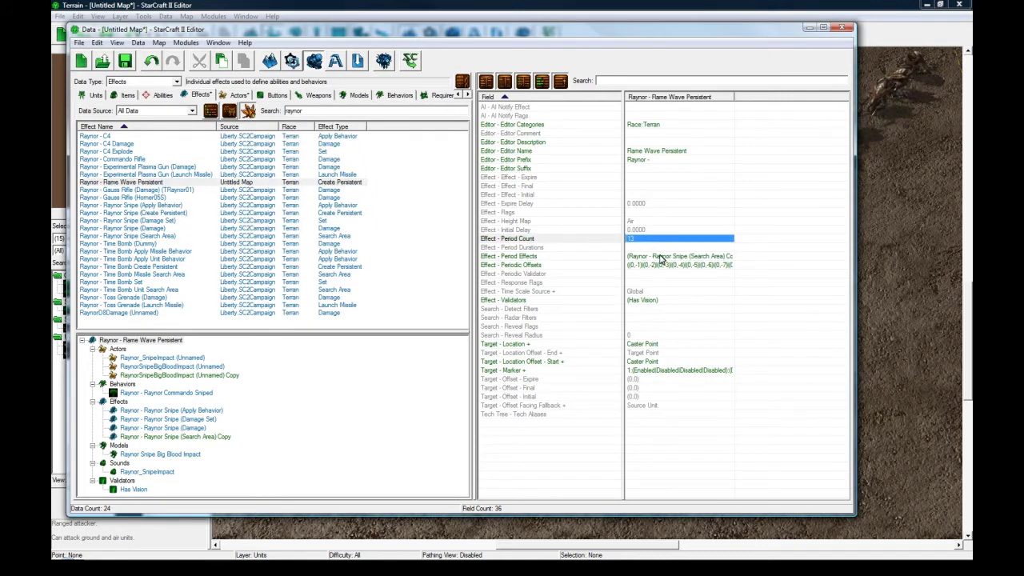
pyautogui.doubleClick(664, 266)
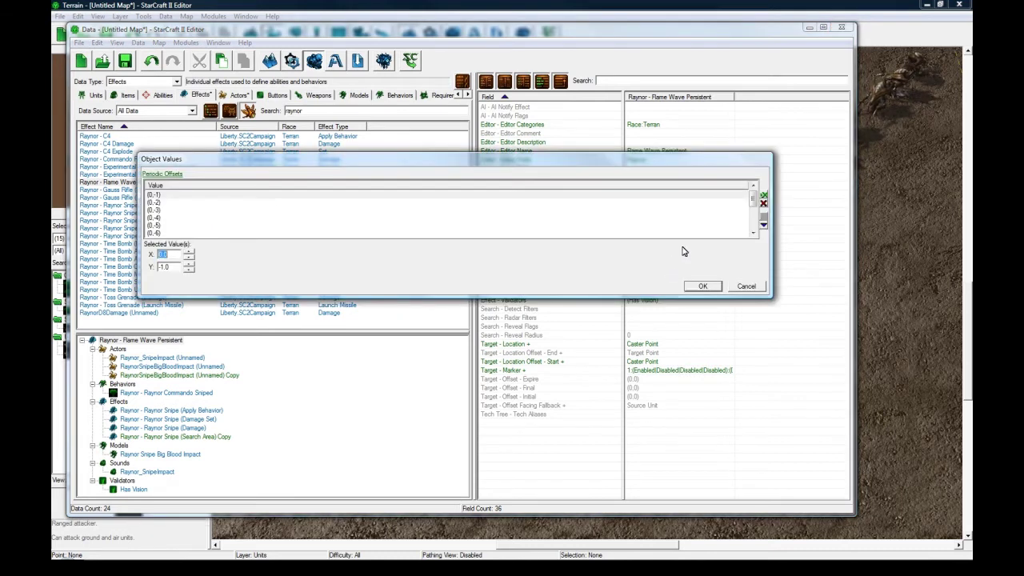
pyautogui.click(170, 196)
pyautogui.click(168, 267)
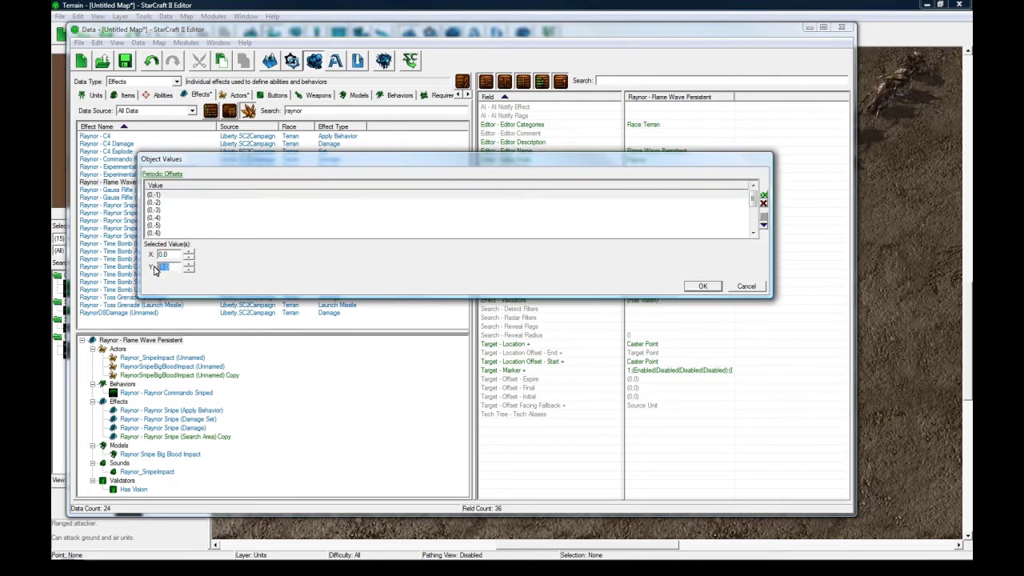
pyautogui.click(162, 203)
pyautogui.click(161, 211)
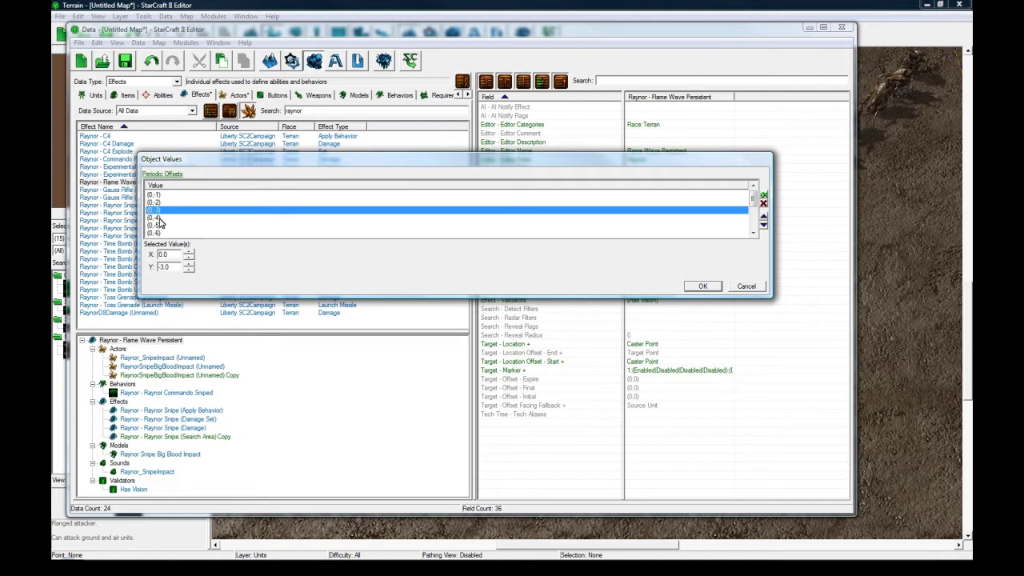
pyautogui.click(164, 218)
pyautogui.click(166, 225)
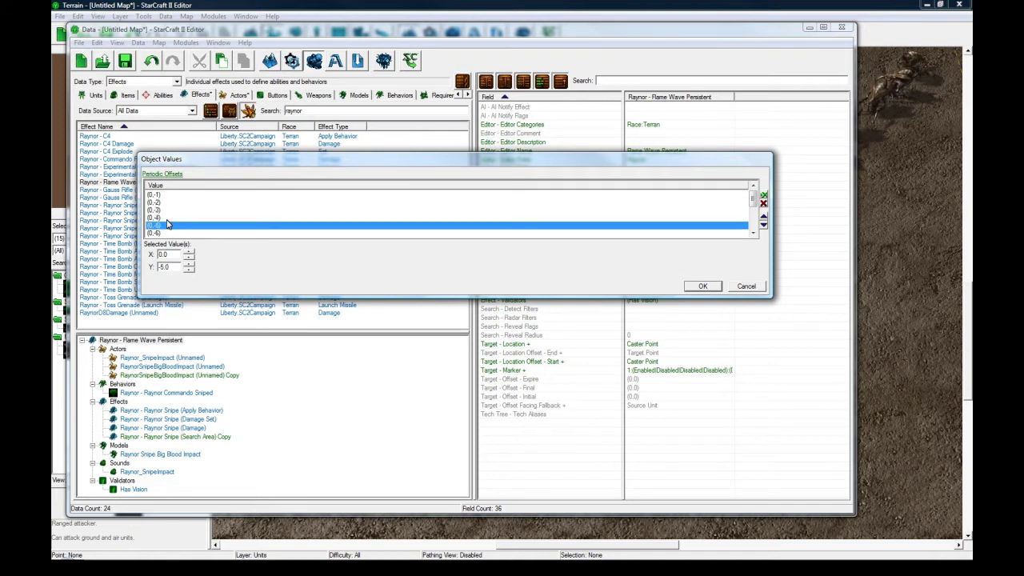
pyautogui.scroll(-3, 172, 221)
pyautogui.scroll(3, 464, 214)
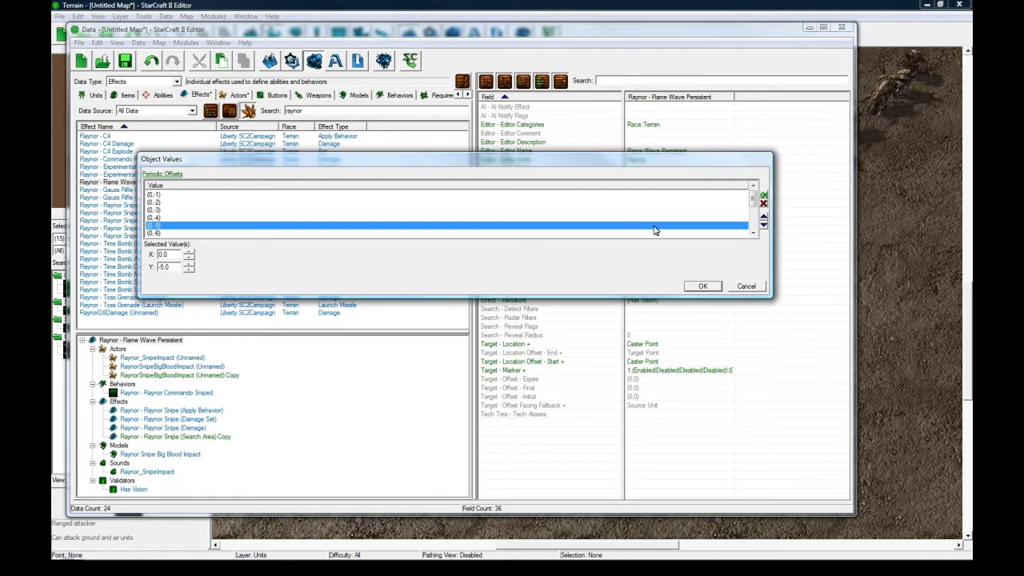
pyautogui.click(703, 286)
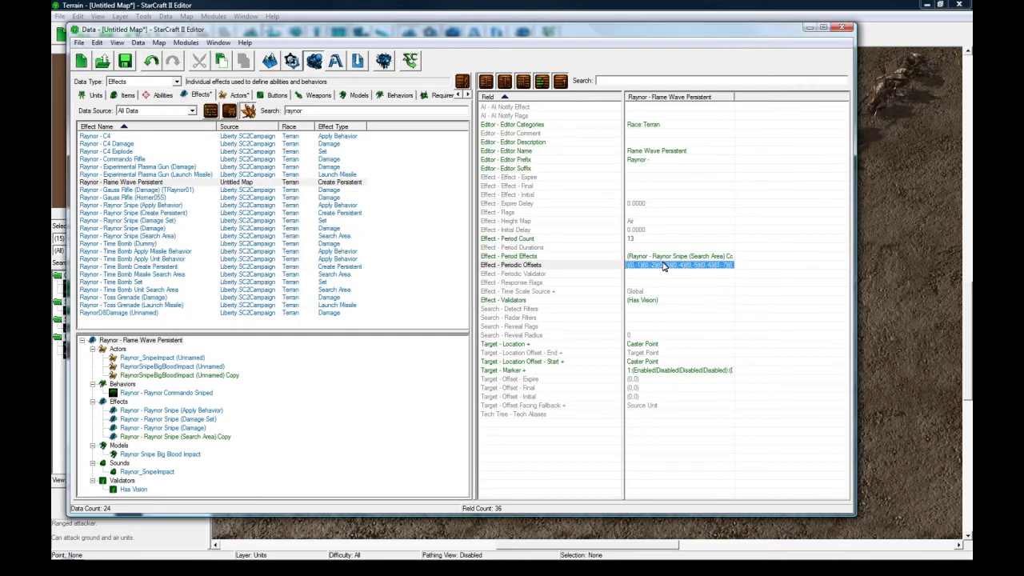
# Rename the duplicated Raynor Snipe (Search Area) effect to Flame Wave Search and generate its matching ID FlameWaveSearch
pyautogui.click(180, 436)
pyautogui.doubleClick(185, 436)
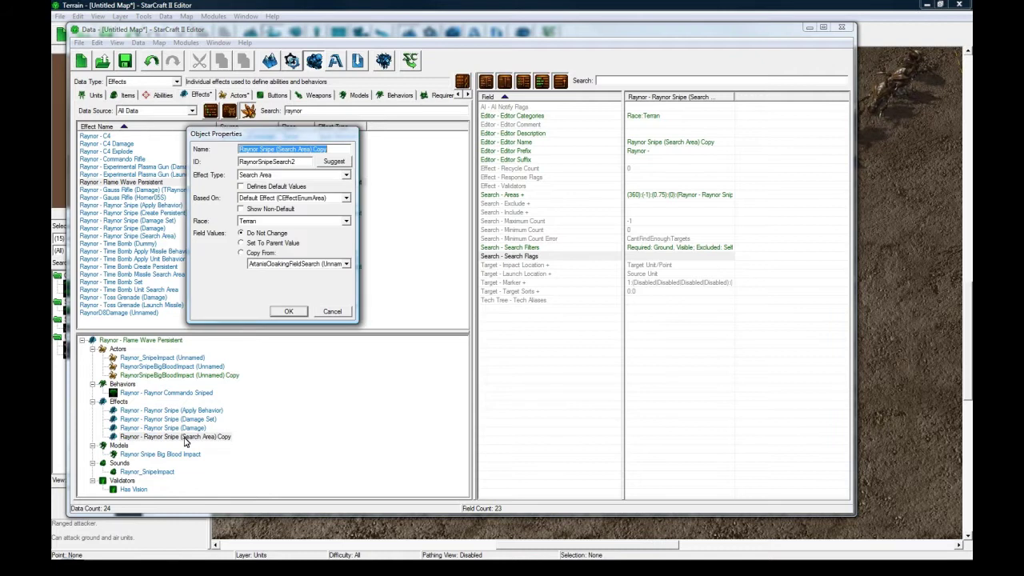
pyautogui.write('Flame Wave Search')
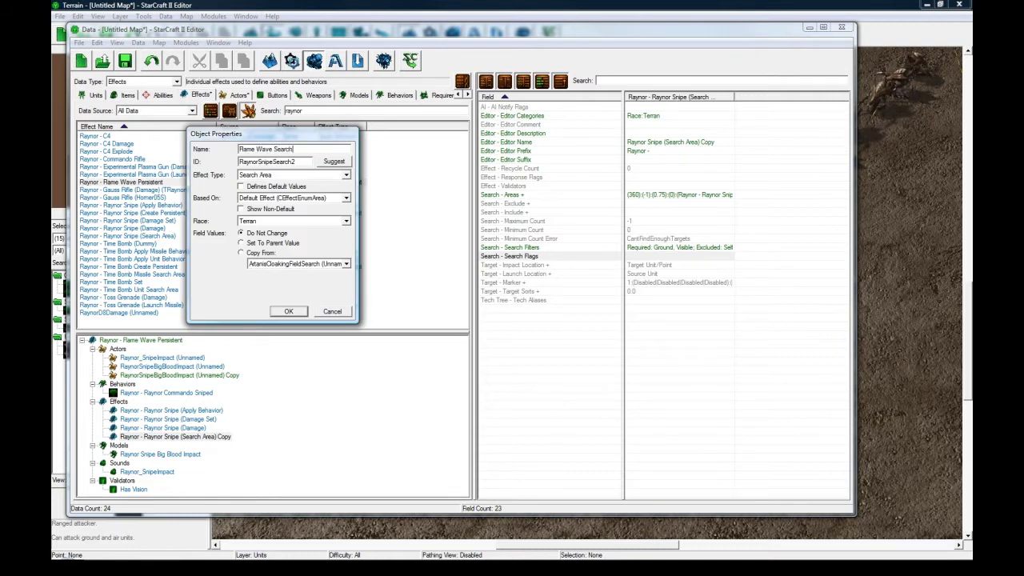
pyautogui.click(333, 162)
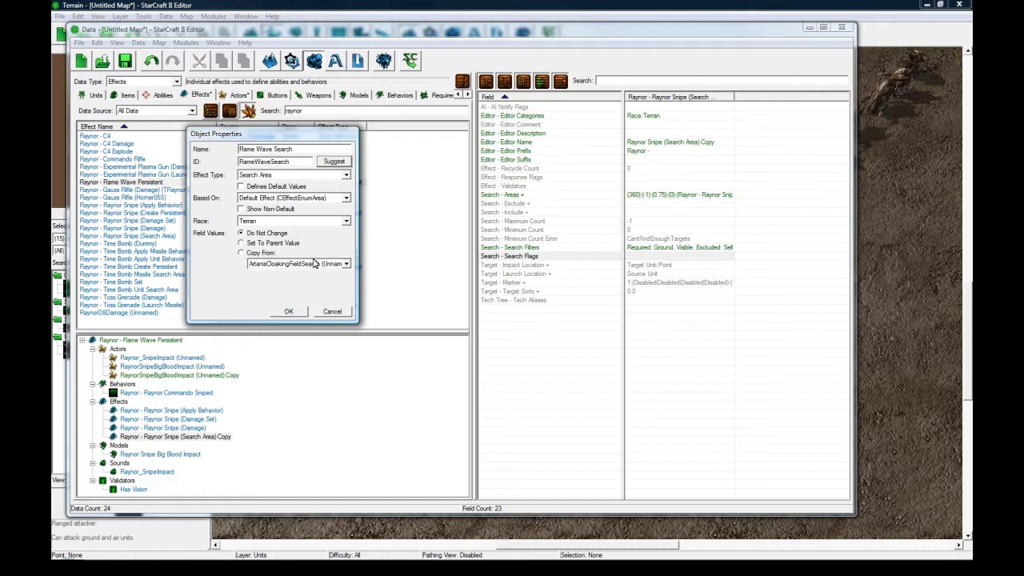
pyautogui.click(297, 311)
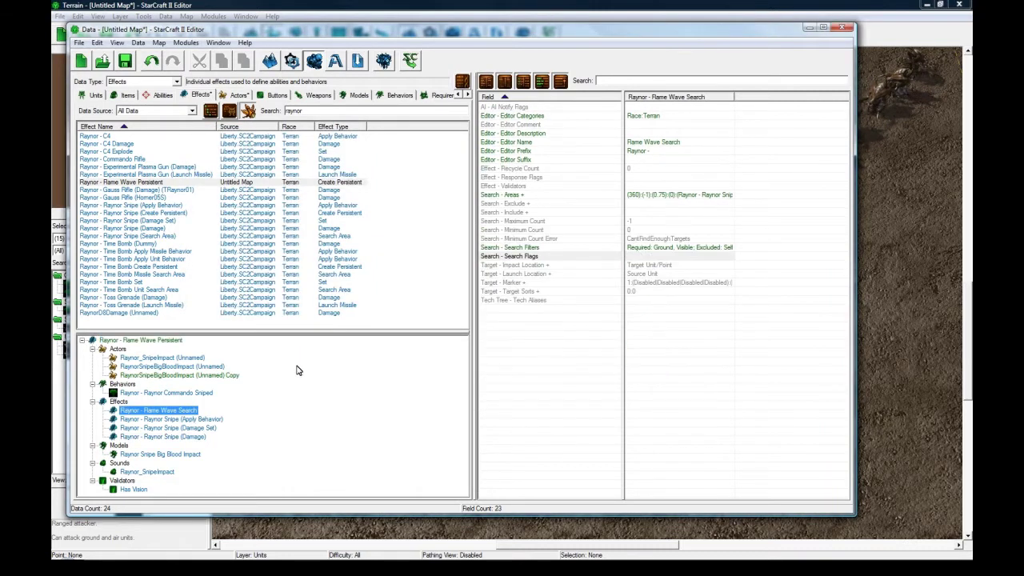
# In the search areas of Flame Wave Search, set the effect to Raynor Snipe (Damage) Copy and the radius to 1
pyautogui.doubleClick(687, 195)
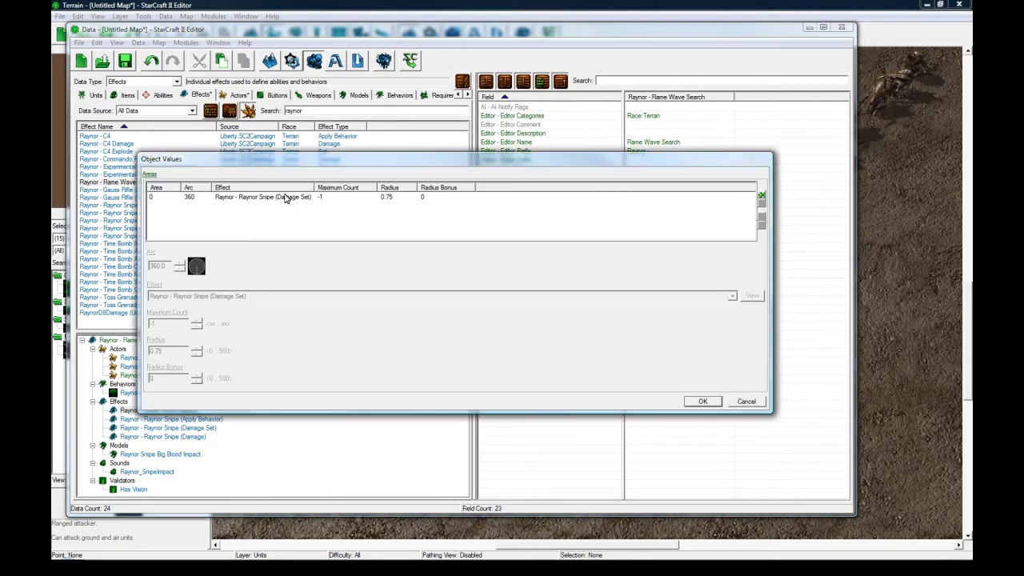
pyautogui.click(285, 201)
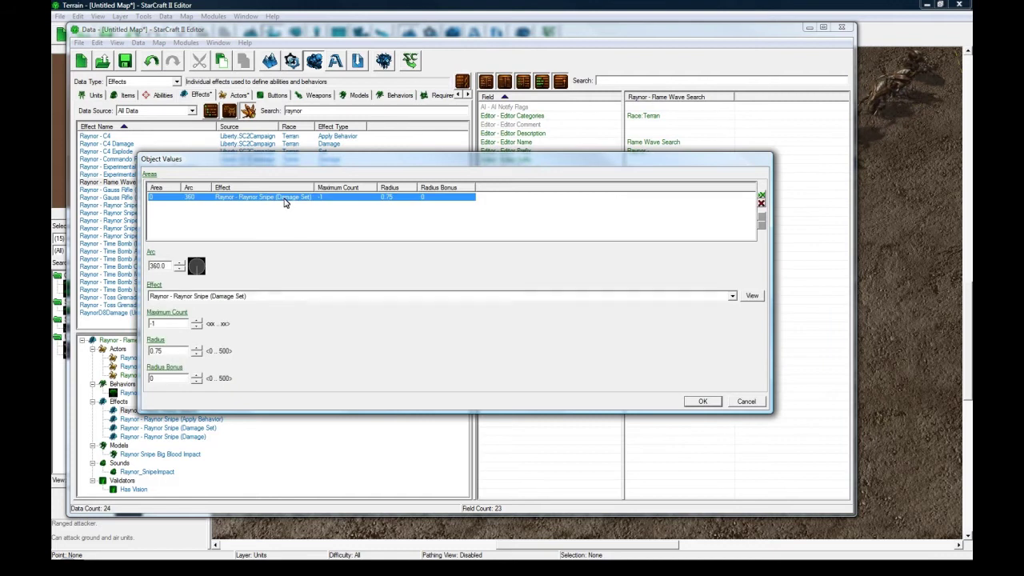
pyautogui.click(221, 297)
pyautogui.click(230, 320)
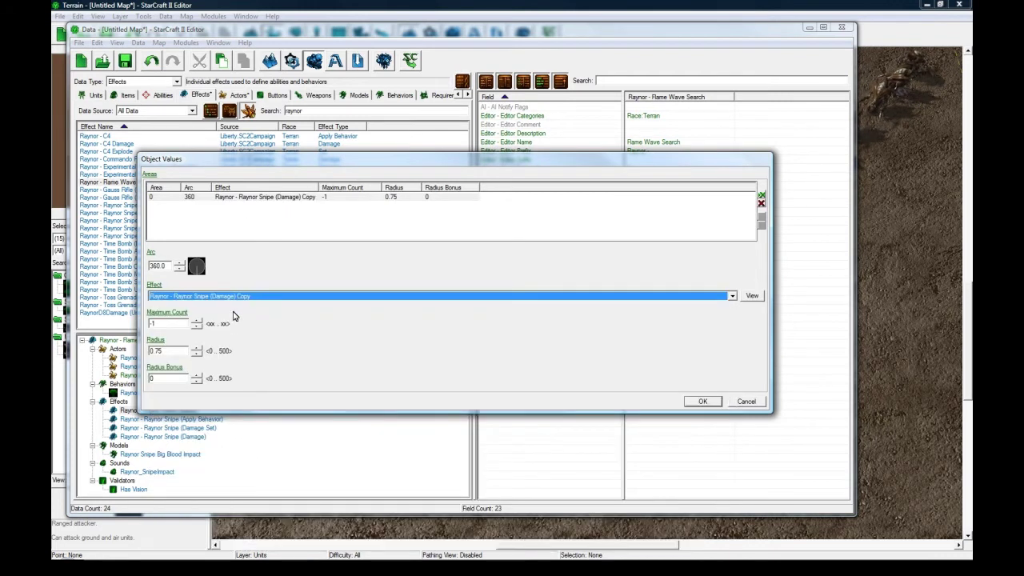
pyautogui.click(162, 323)
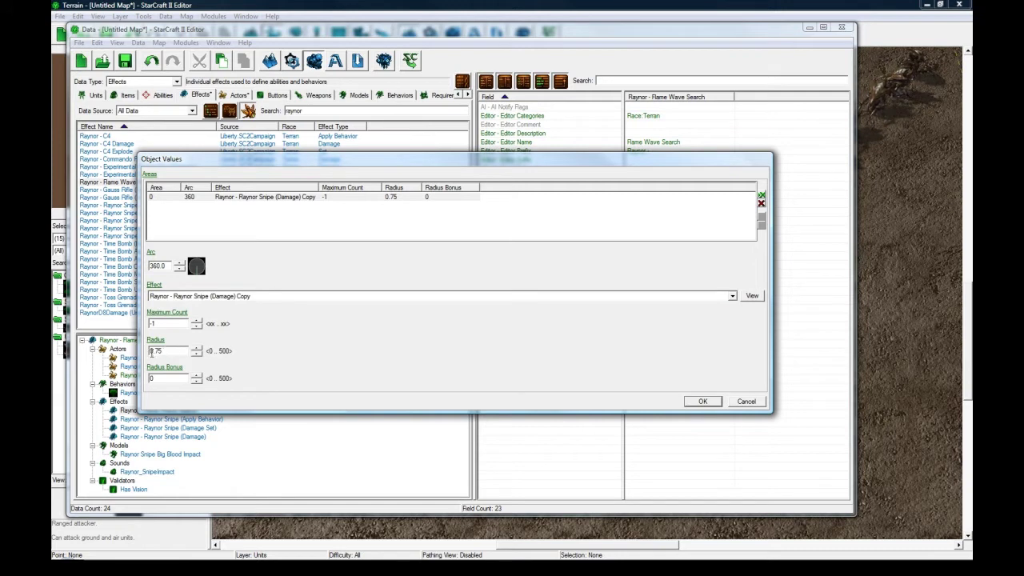
pyautogui.doubleClick(164, 351)
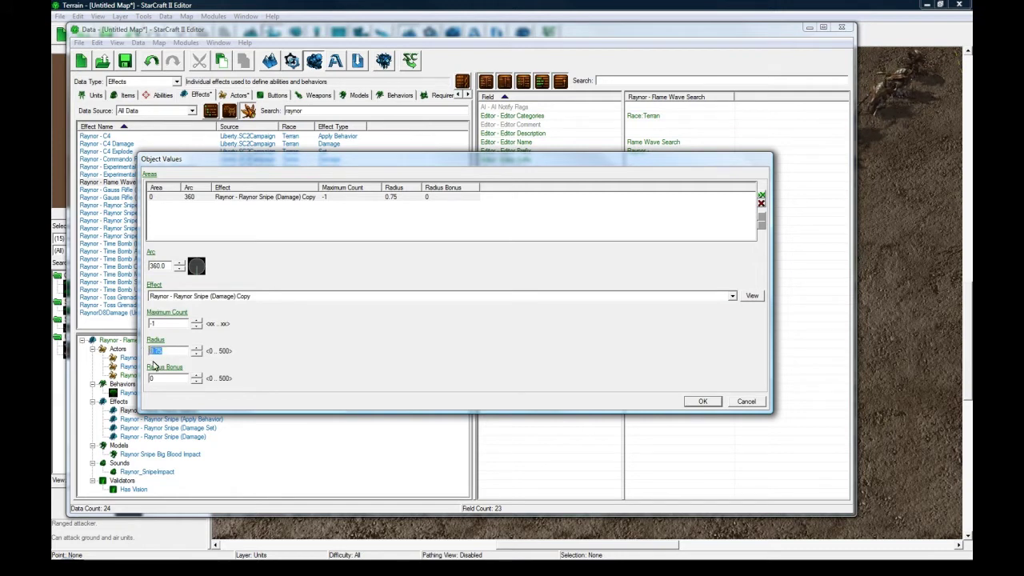
pyautogui.write('1')
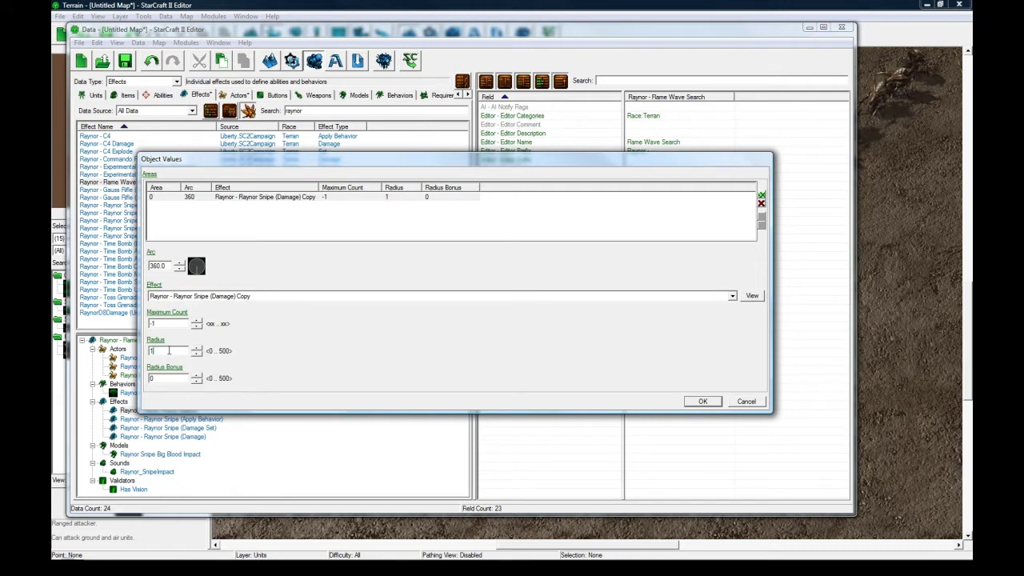
pyautogui.click(702, 402)
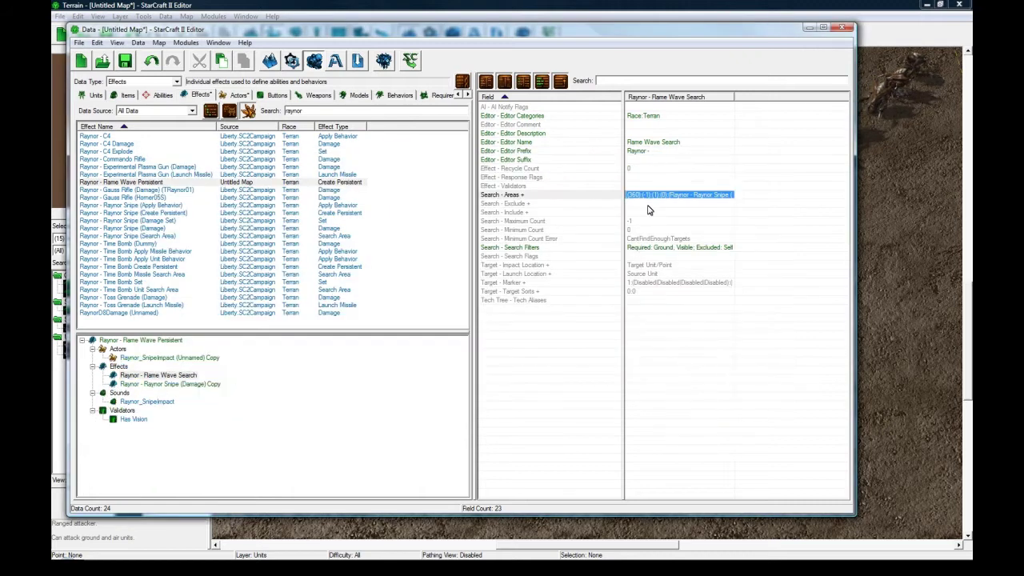
# Rename the duplicated Raynor Snipe (Damage) effect to Flame Wave Damage and generate its matching ID FlameWaveDamage
pyautogui.click(179, 376)
pyautogui.click(159, 342)
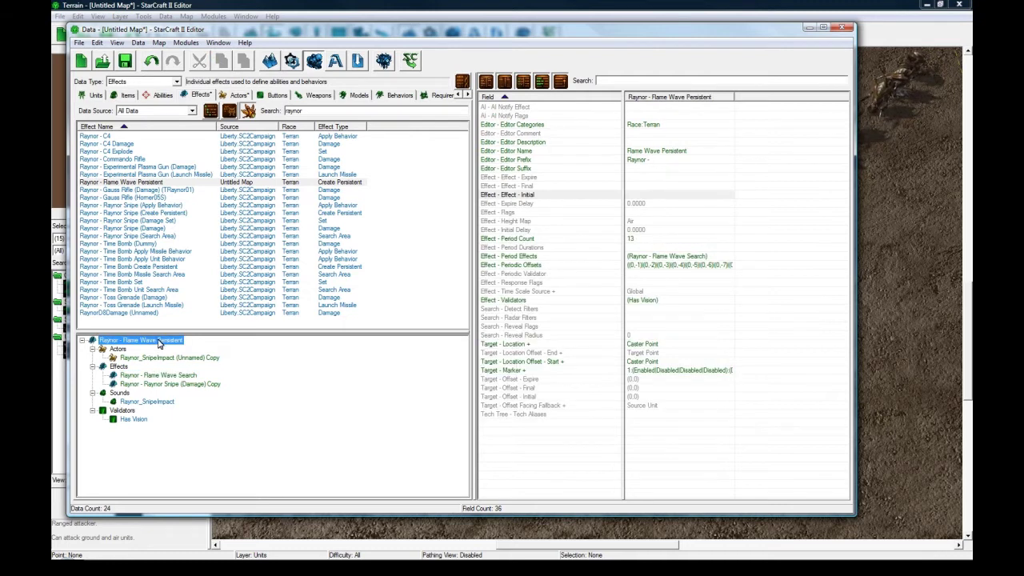
pyautogui.click(190, 378)
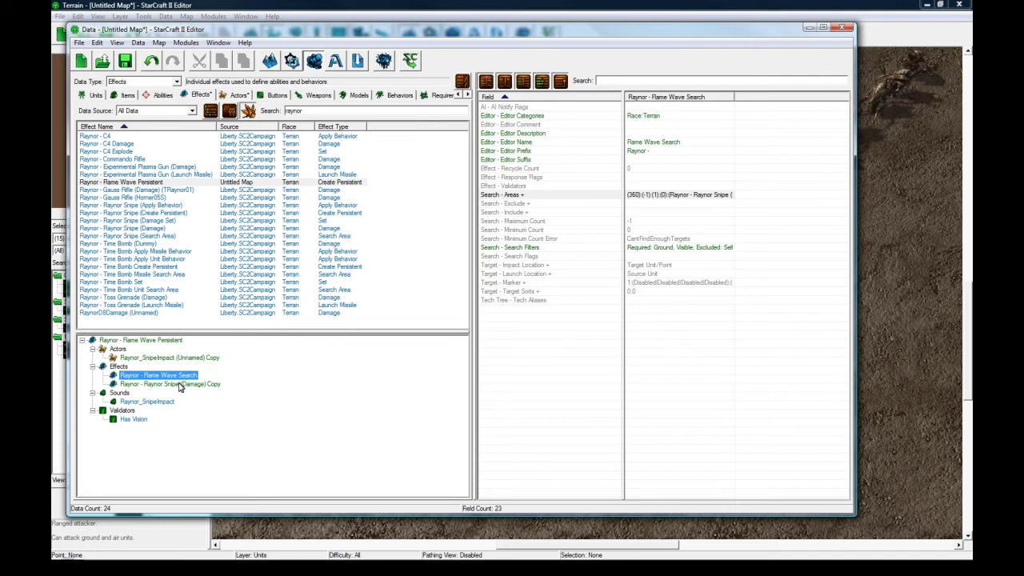
pyautogui.doubleClick(179, 385)
pyautogui.write('Flame W')
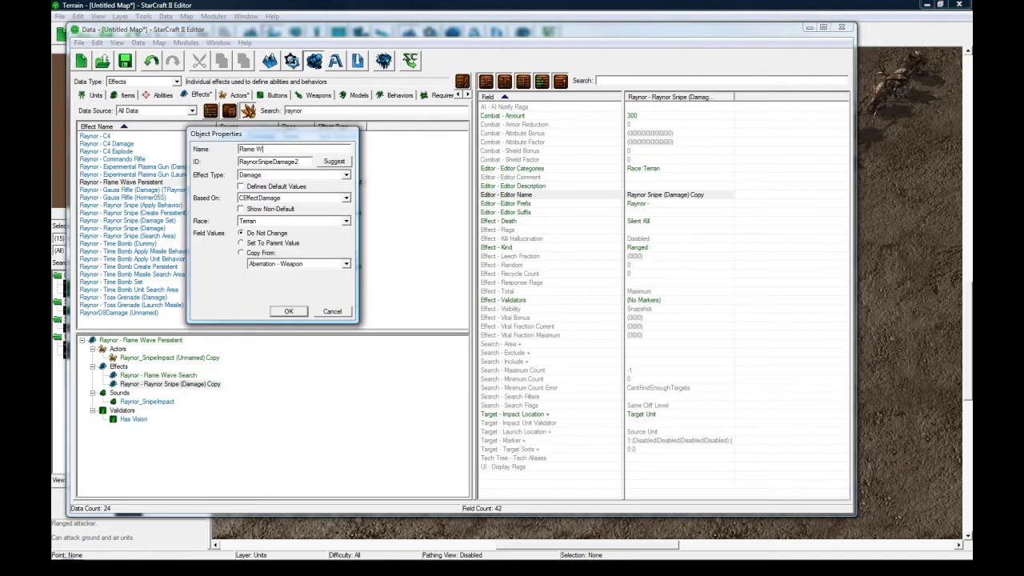
pyautogui.write('ave Damage')
pyautogui.click(334, 160)
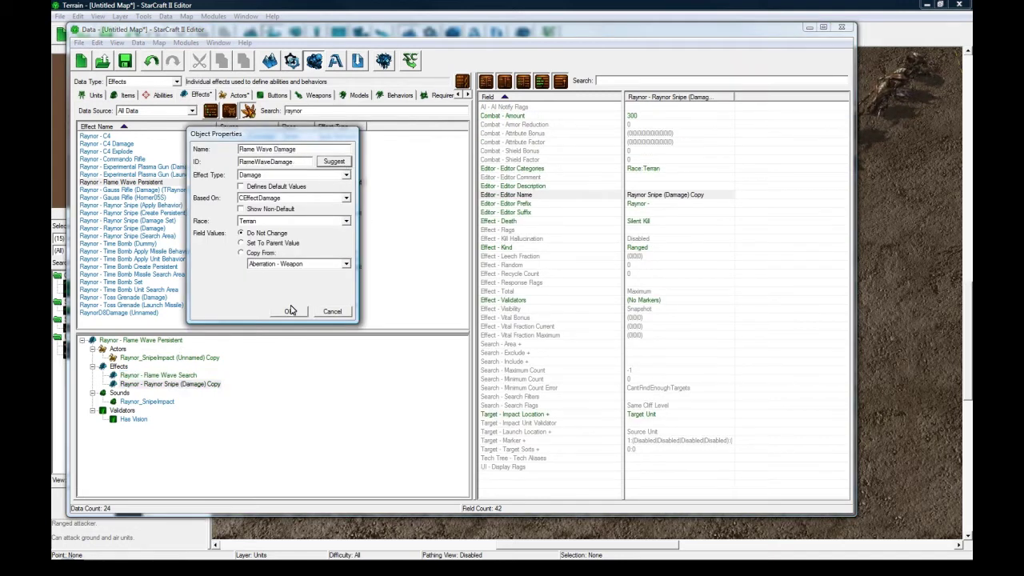
pyautogui.click(289, 311)
# Examine the Flame Wave Damage effect's Death, Kind, Validators, search and impact location fields
pyautogui.click(184, 376)
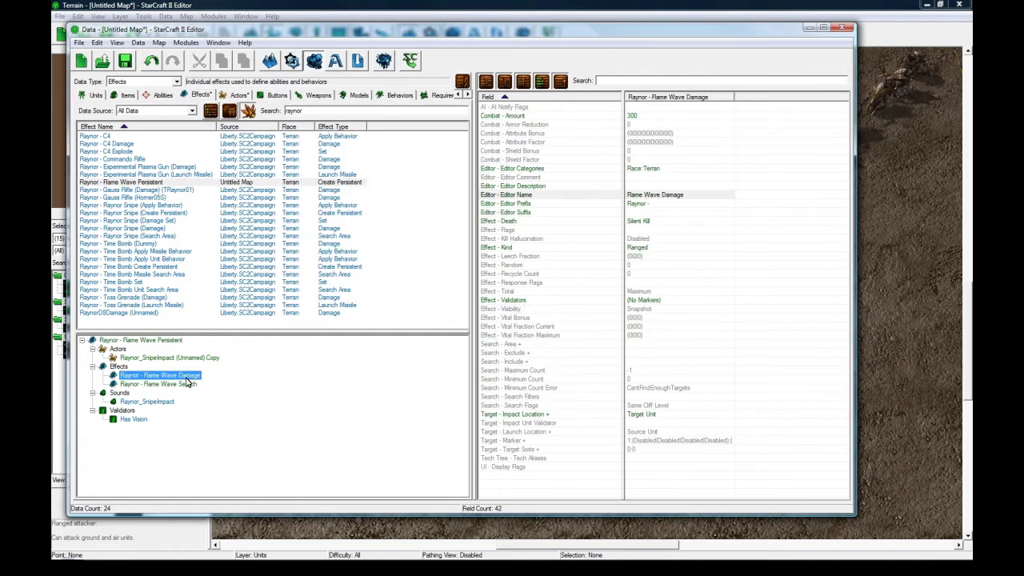
pyautogui.click(650, 248)
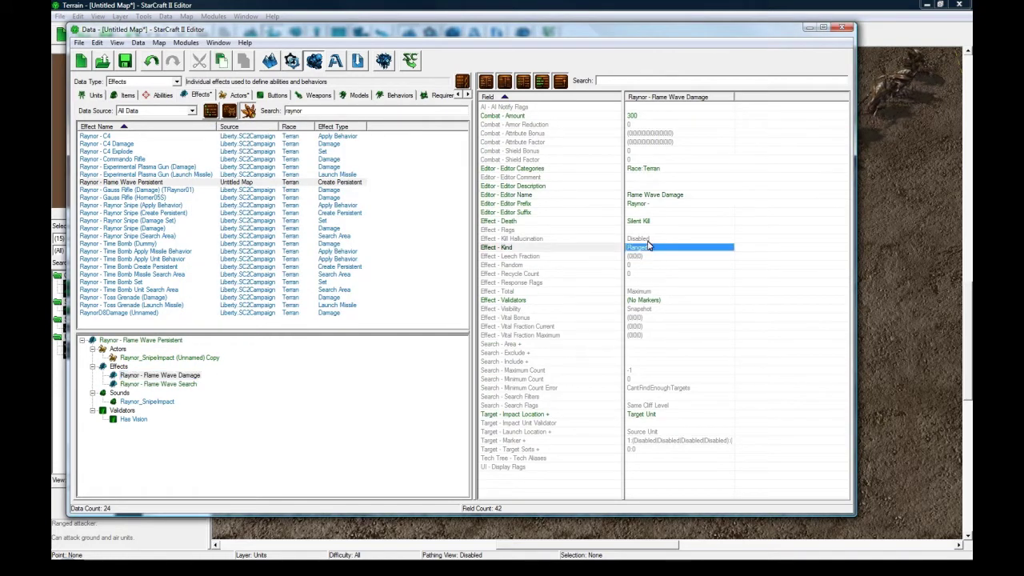
pyautogui.click(644, 222)
pyautogui.click(648, 248)
pyautogui.click(652, 300)
pyautogui.click(645, 344)
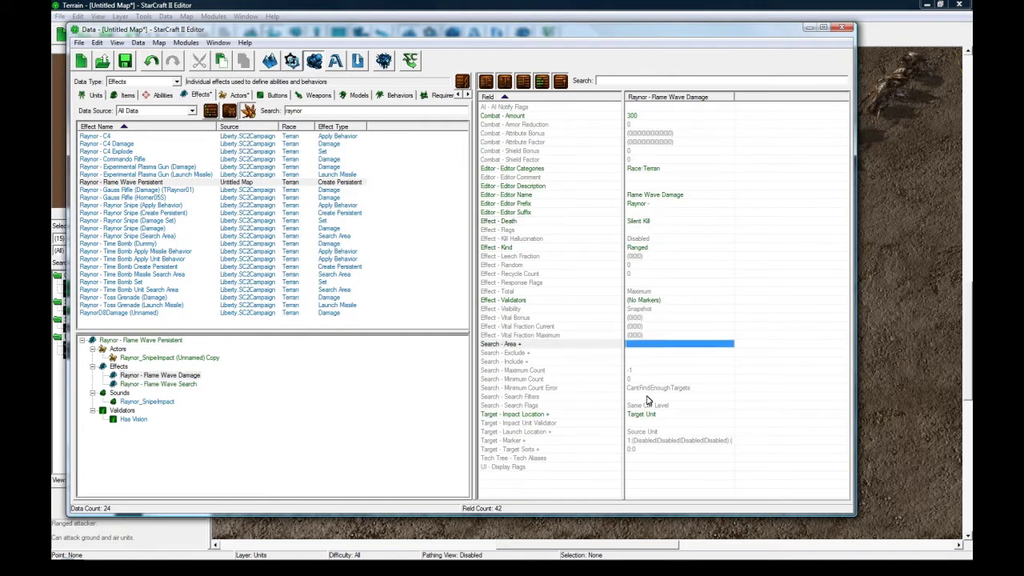
pyautogui.click(648, 396)
pyautogui.click(643, 414)
pyautogui.click(644, 424)
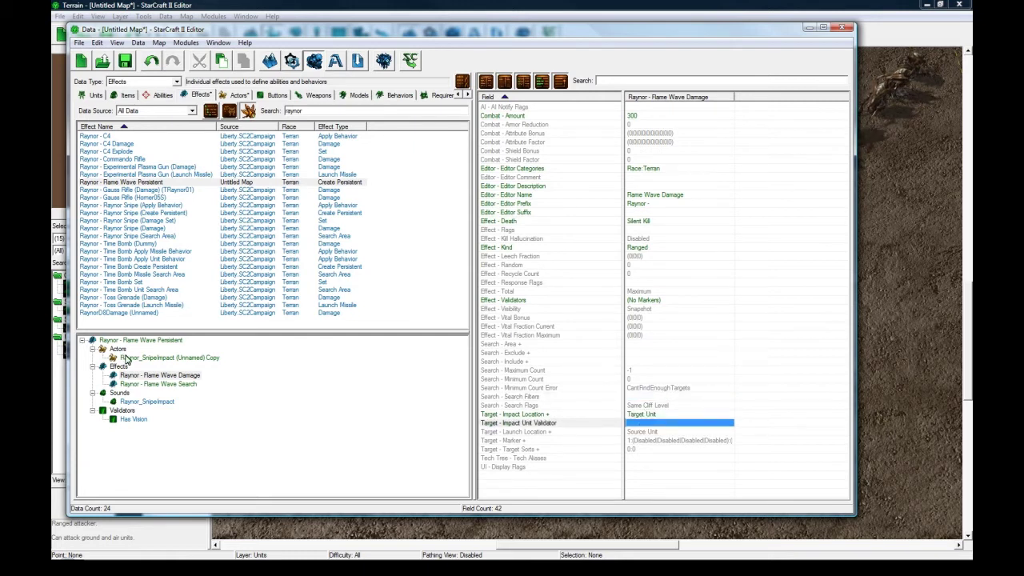
# Examine the Target Location, Location Offset Start, Marker and Periodic Offsets settings of Flame Wave Persistent
pyautogui.click(159, 342)
pyautogui.click(651, 361)
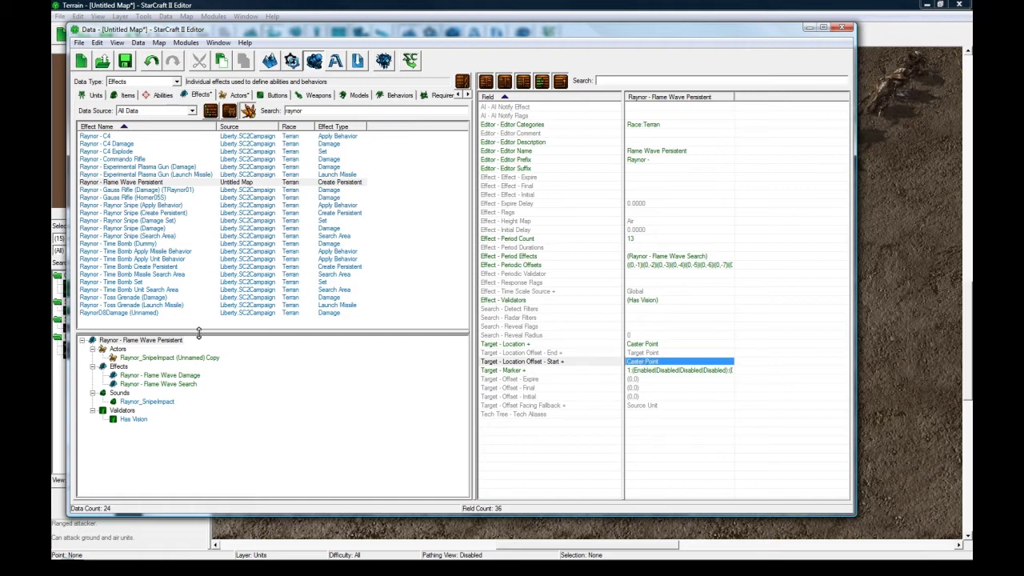
pyautogui.moveTo(657, 343); pyautogui.dragTo(653, 375)
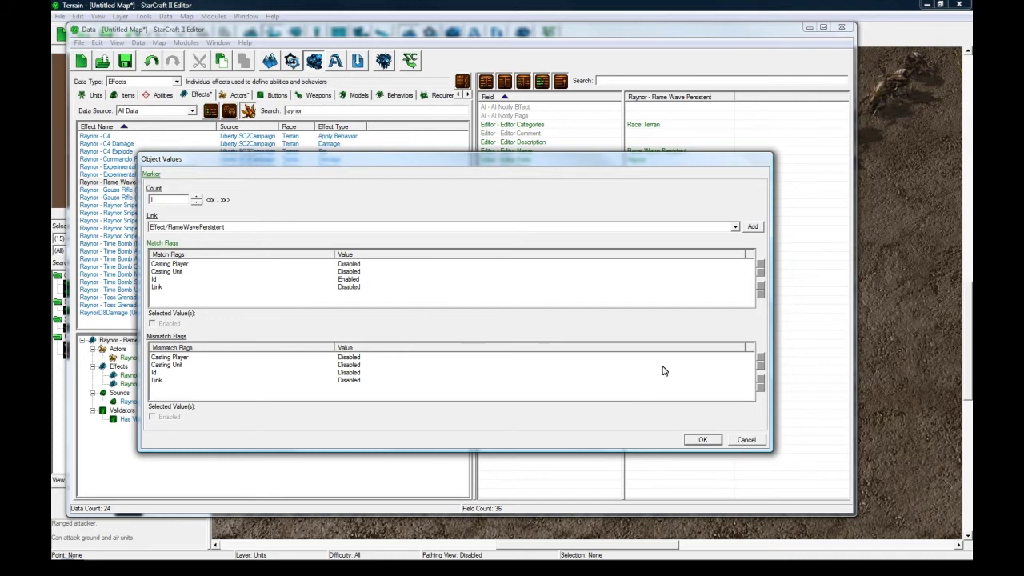
pyautogui.click(760, 443)
pyautogui.click(658, 265)
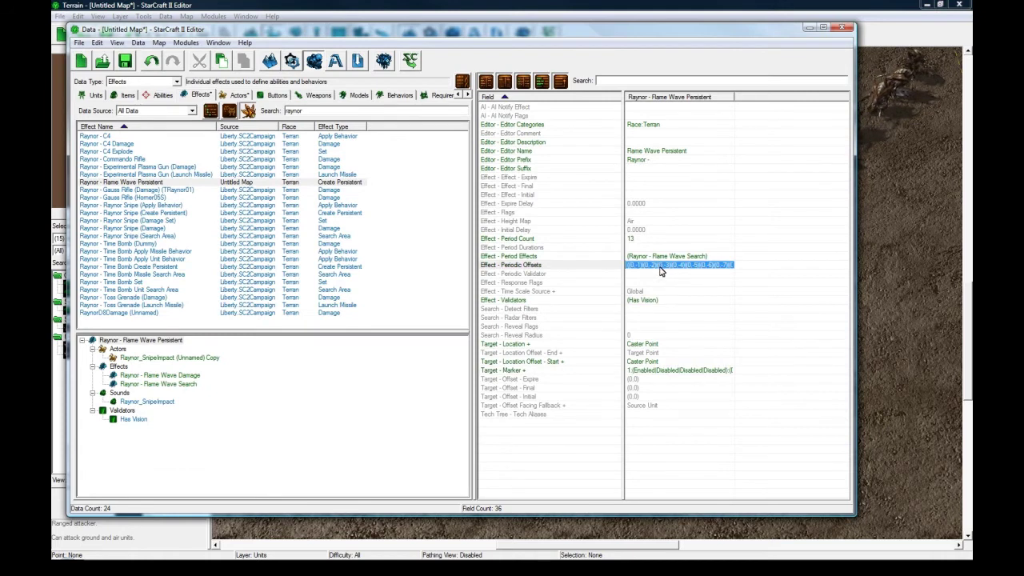
pyautogui.click(657, 372)
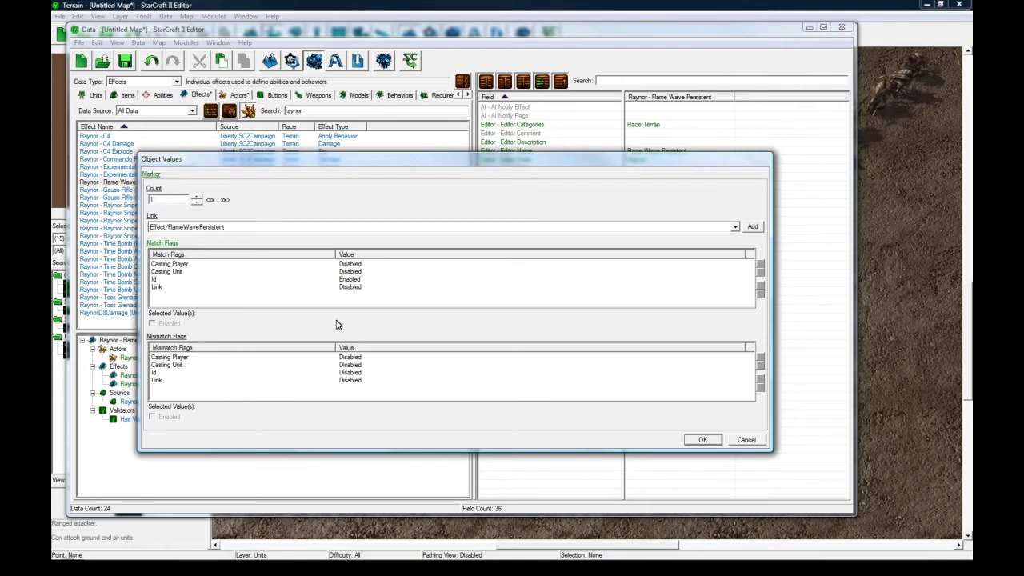
pyautogui.click(750, 439)
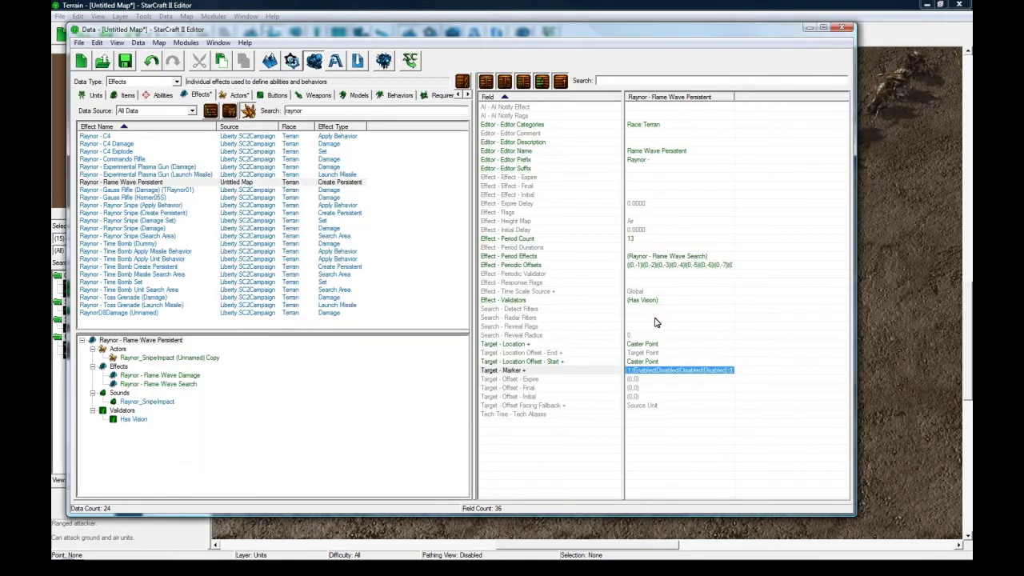
pyautogui.click(646, 362)
pyautogui.click(649, 344)
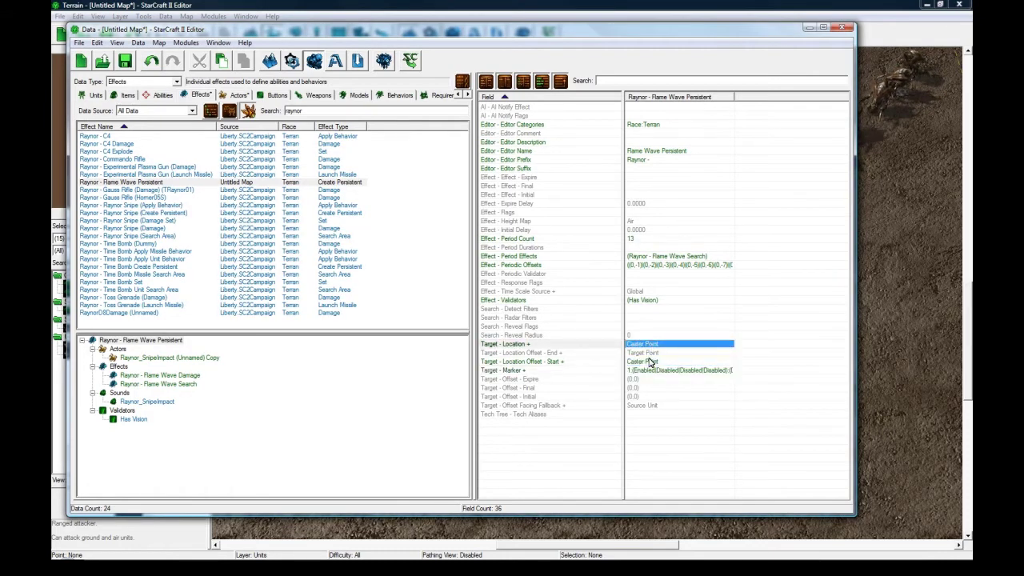
# Add a Period Durations value of 0.2 to Flame Wave Persistent
pyautogui.click(648, 256)
pyautogui.click(644, 230)
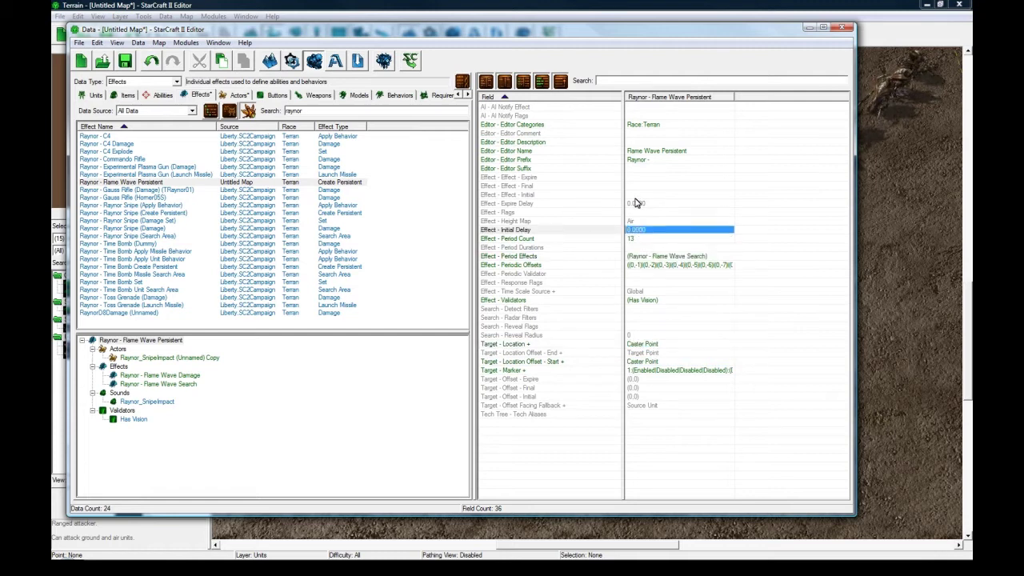
pyautogui.doubleClick(638, 247)
pyautogui.click(764, 196)
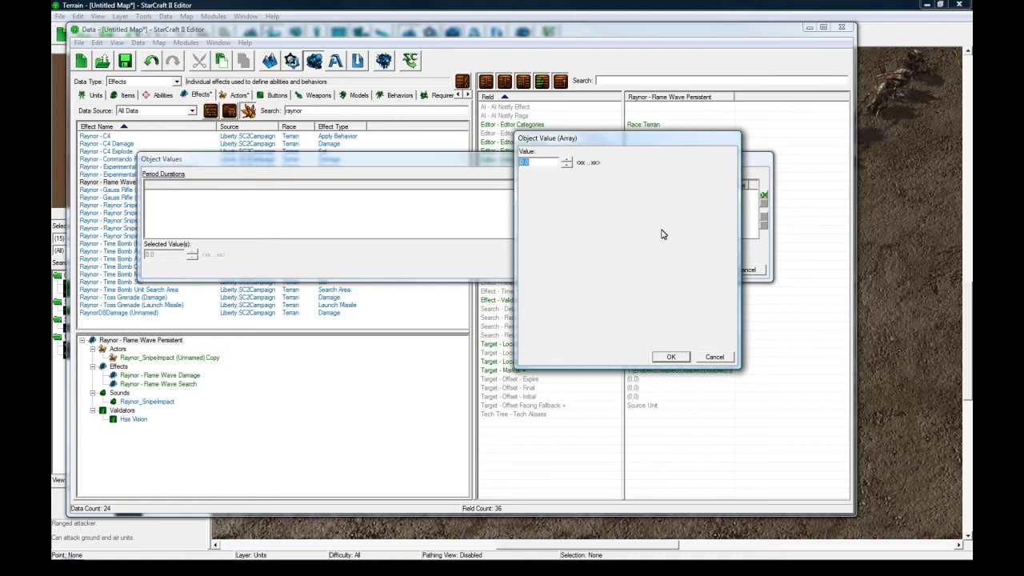
pyautogui.write('0.2')
pyautogui.click(670, 357)
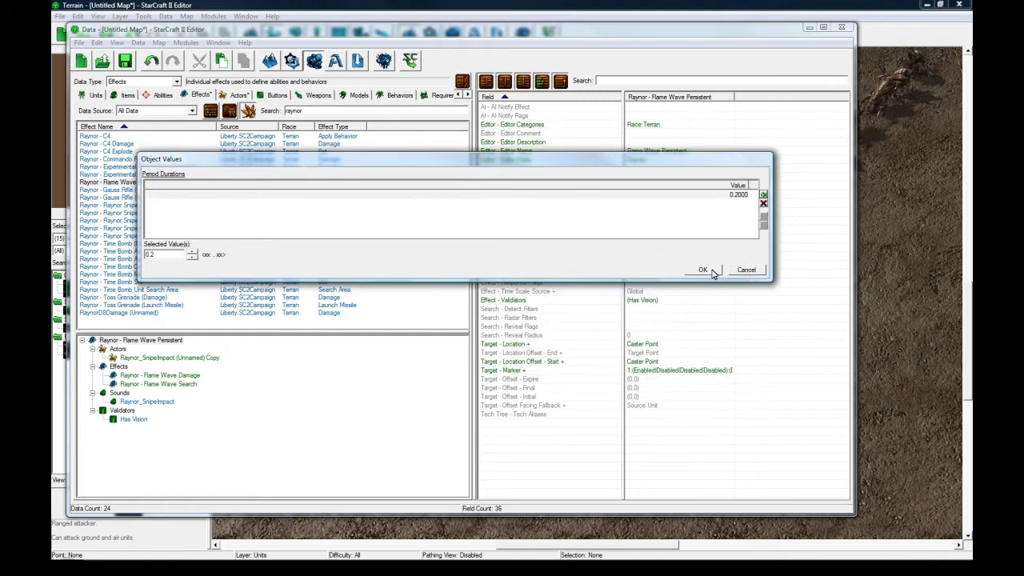
pyautogui.click(713, 272)
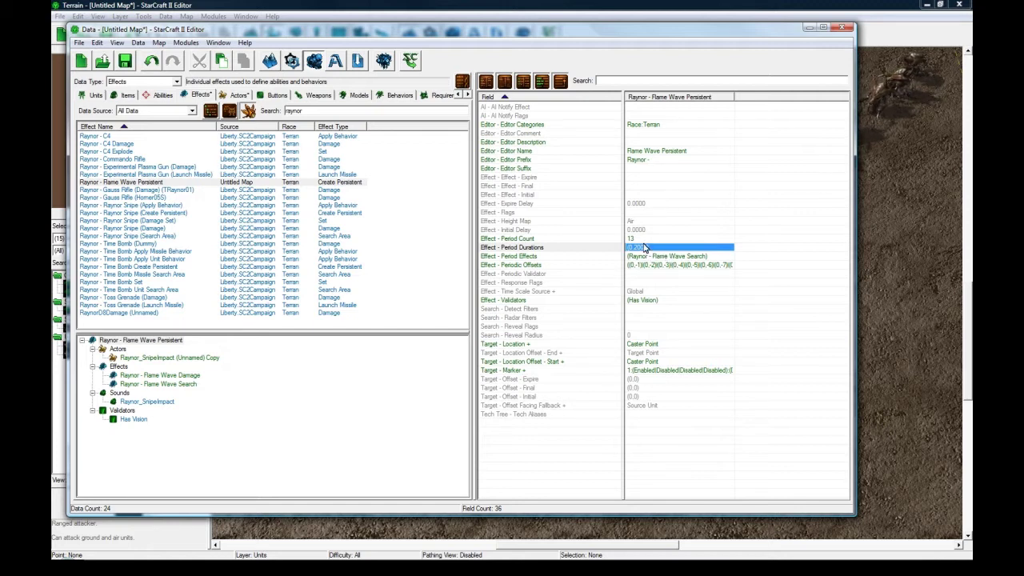
# Review the Period Count and Periodic Offsets of Flame Wave Persistent, plus its linked search effect, damage effect and duplicated snipe impact actor
pyautogui.click(638, 239)
pyautogui.click(645, 266)
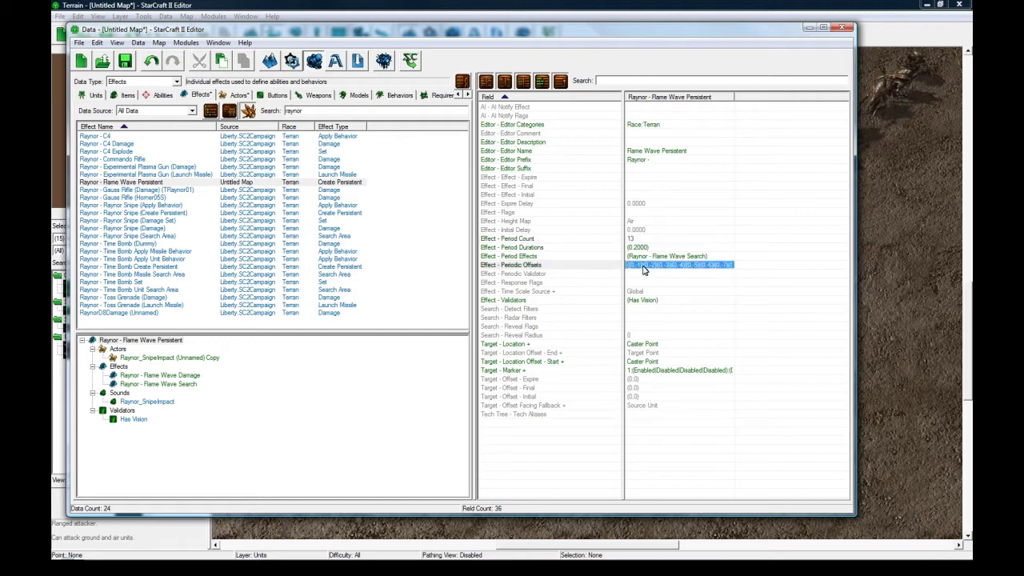
pyautogui.doubleClick(680, 268)
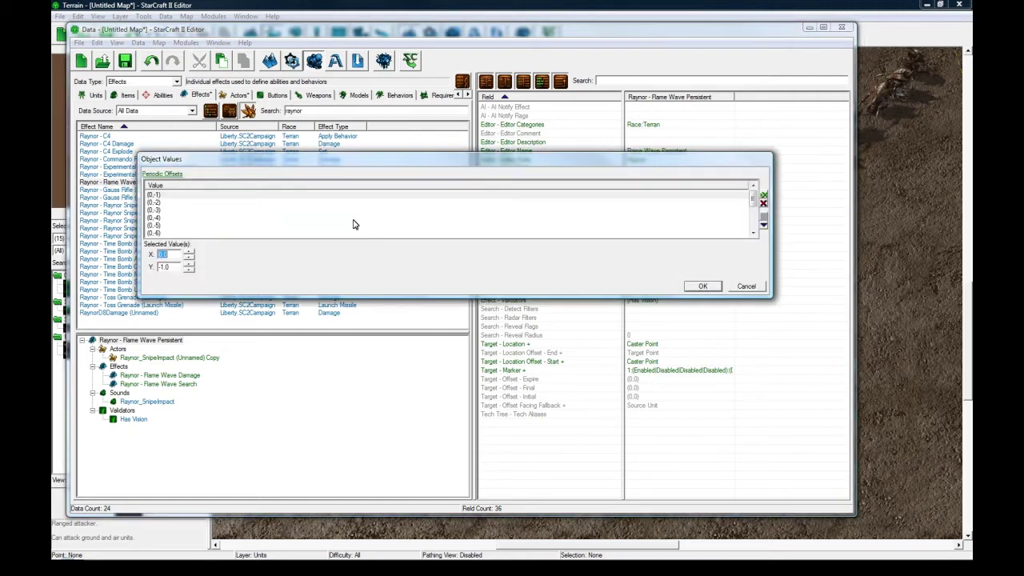
pyautogui.scroll(-2, 354, 221)
pyautogui.click(745, 287)
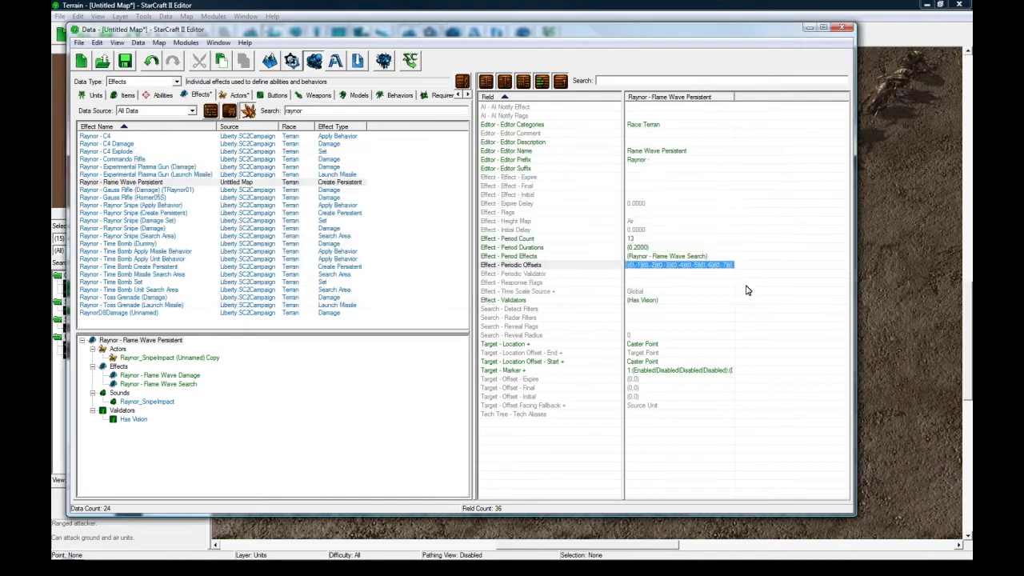
pyautogui.click(185, 384)
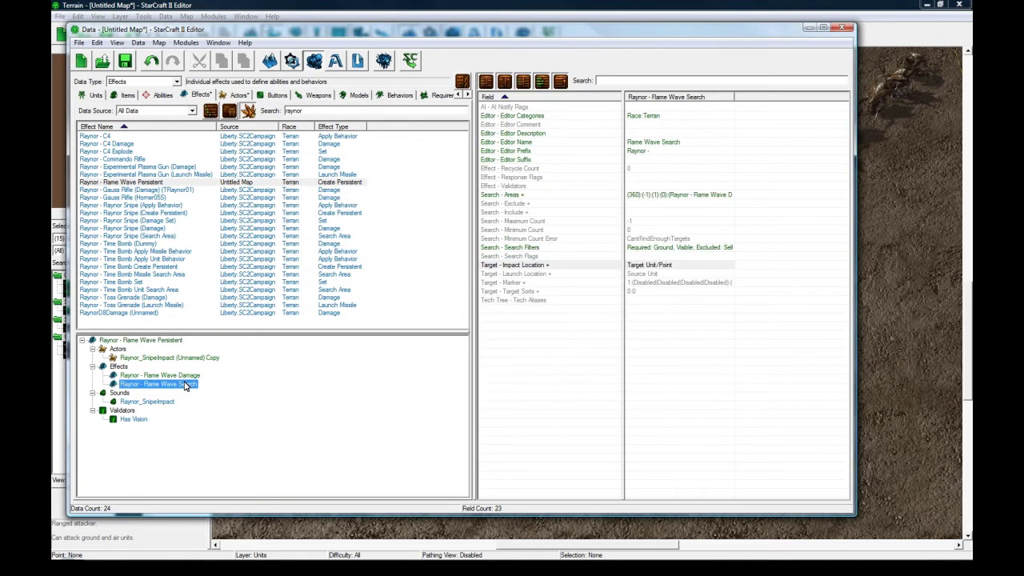
pyautogui.click(190, 375)
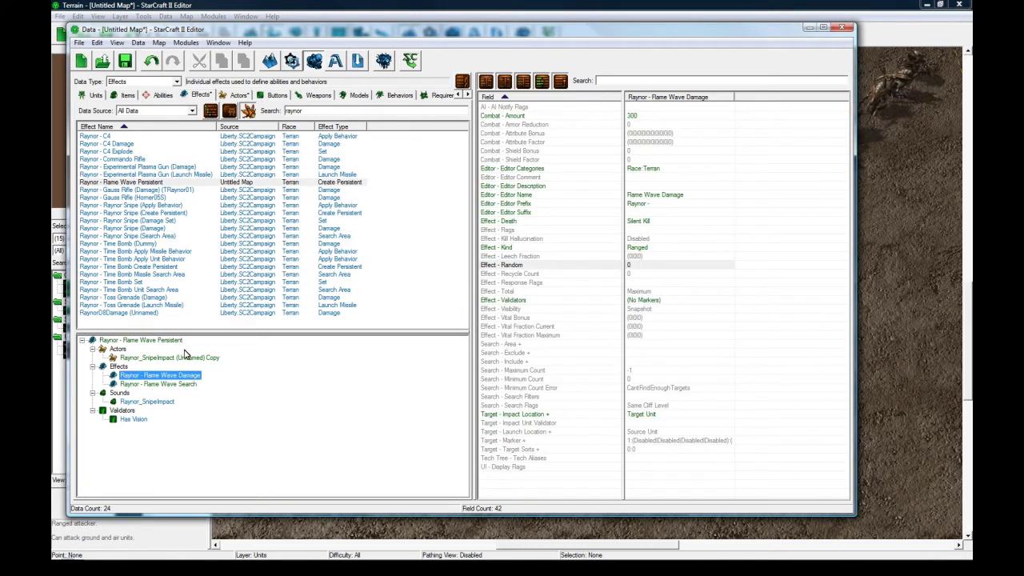
pyautogui.click(177, 359)
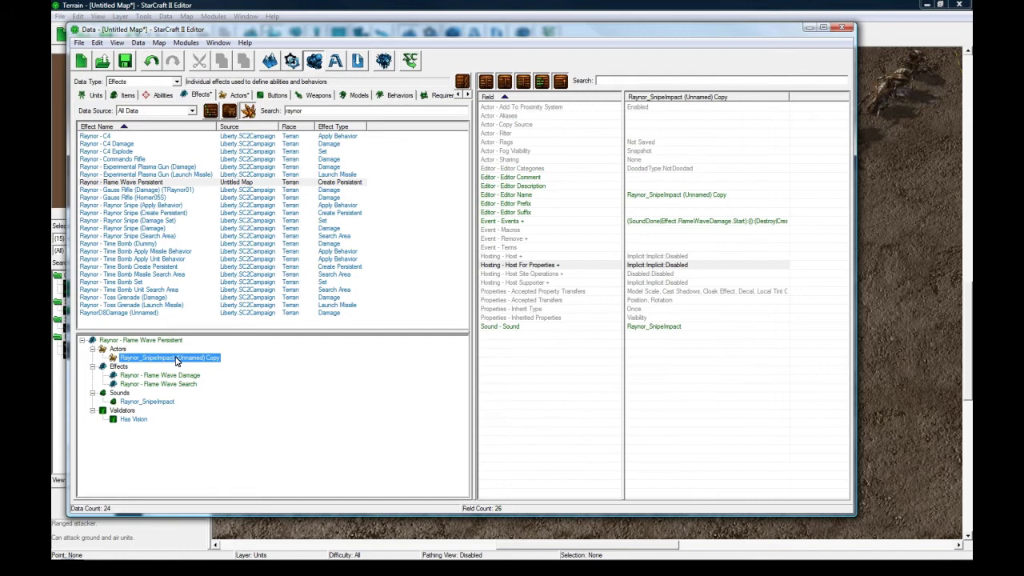
# Rename the duplicated snipe impact sound actor as Flame Wave Proc Sound and generate the matching ID FlameWaveProcSound
pyautogui.doubleClick(176, 358)
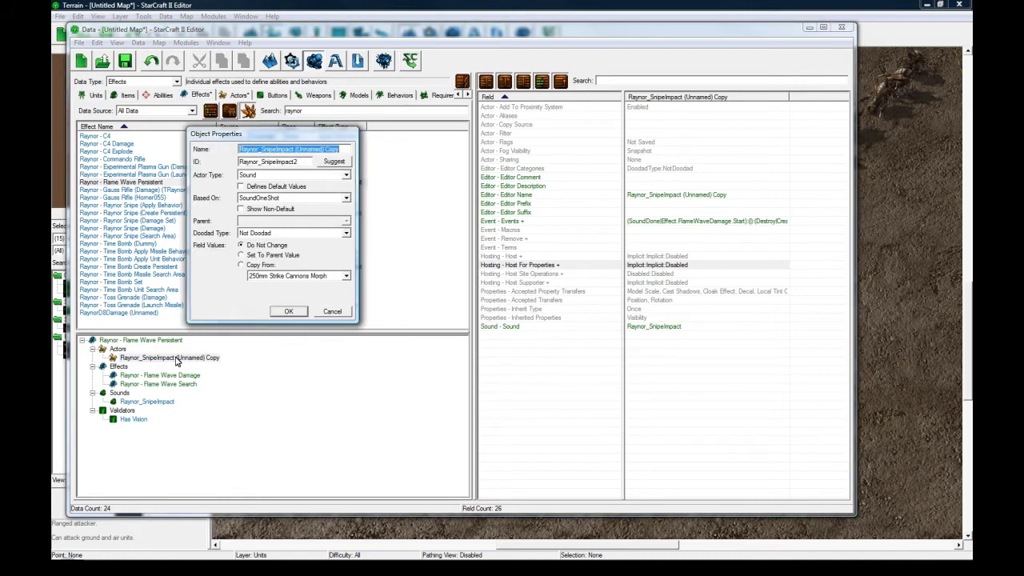
pyautogui.write('Wave Proc Sound')
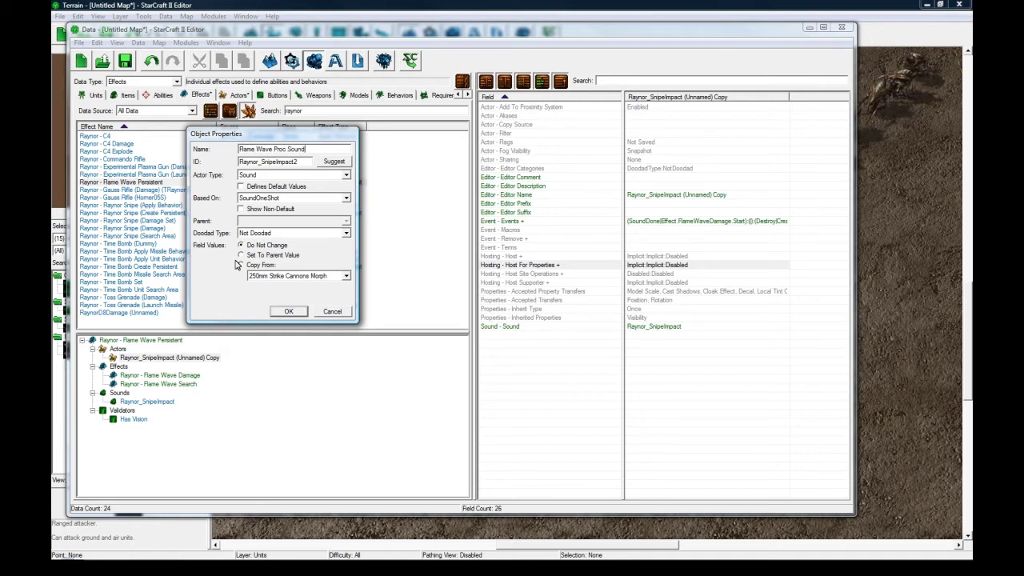
pyautogui.click(334, 163)
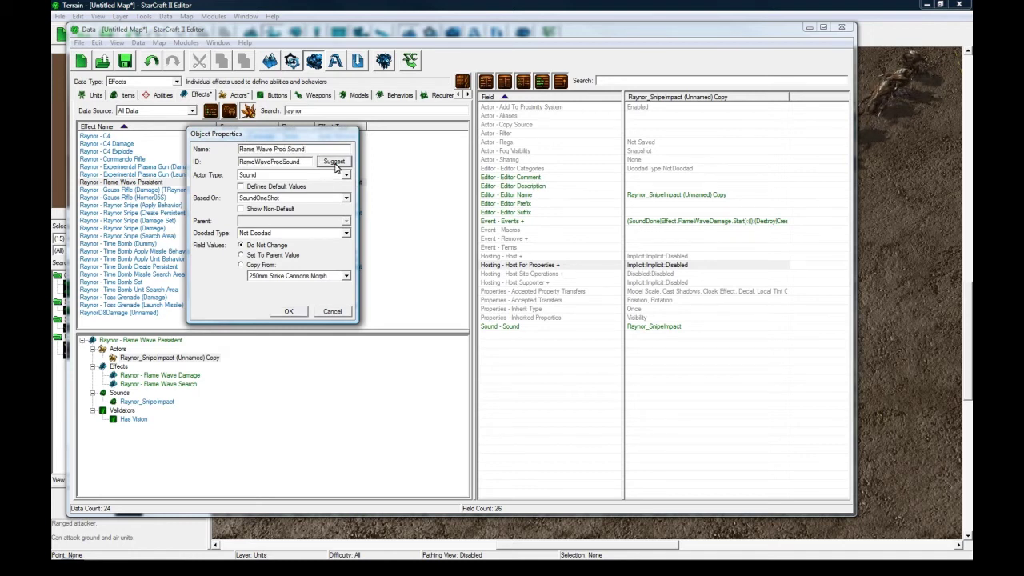
pyautogui.click(292, 310)
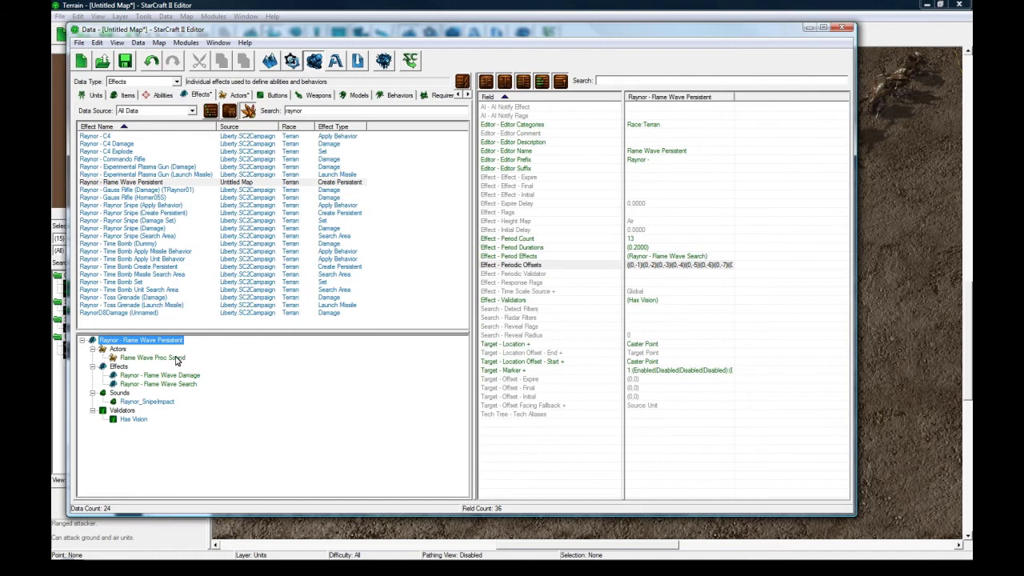
# Set the Sound field of the Flame Wave Proc Sound actor to Terran_ExplosionSmall
pyautogui.click(176, 358)
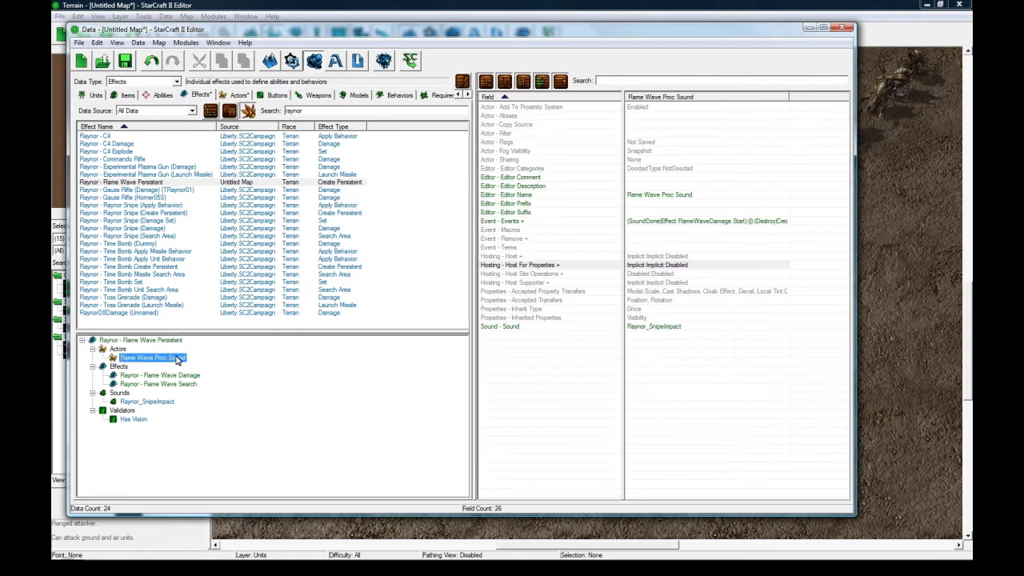
pyautogui.doubleClick(680, 328)
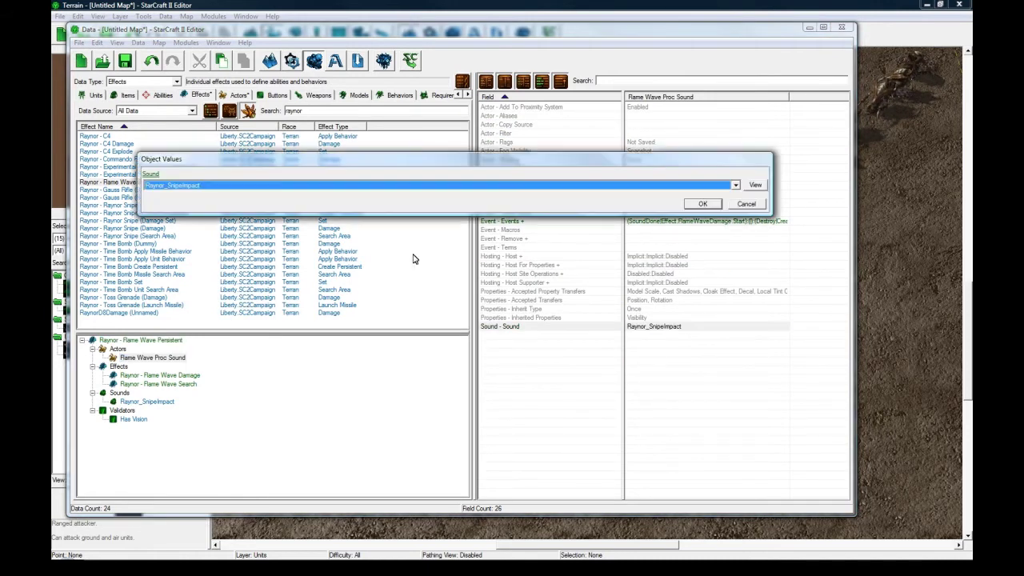
pyautogui.click(295, 187)
pyautogui.scroll(-20, 397, 345)
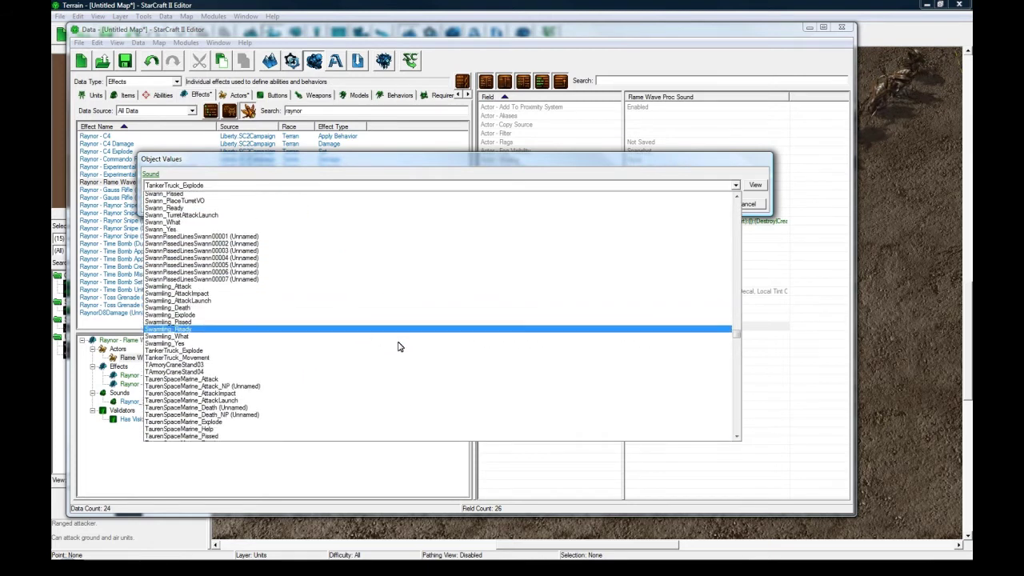
pyautogui.scroll(-10, 733, 377)
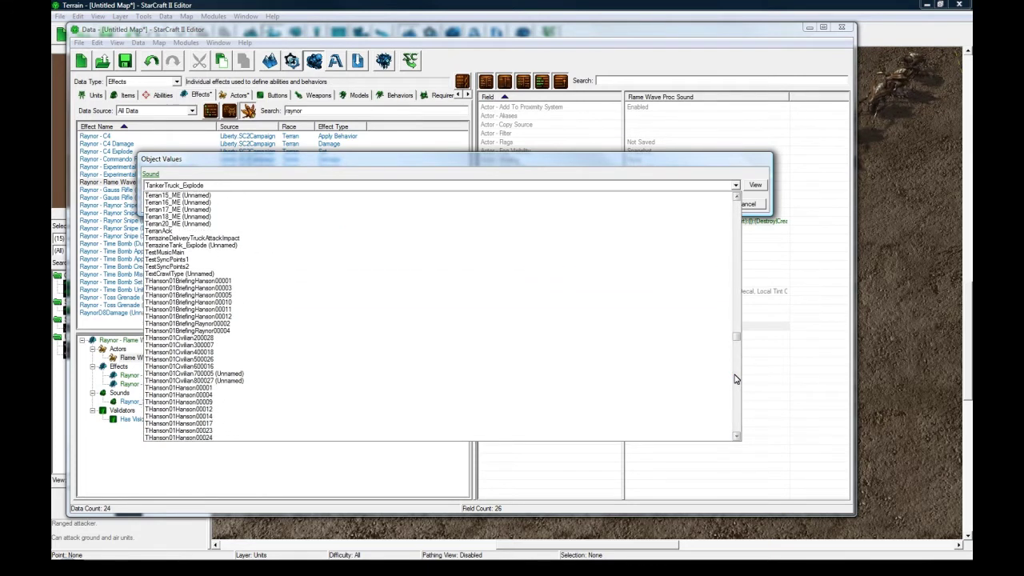
pyautogui.scroll(4, 736, 250)
pyautogui.scroll(6, 737, 251)
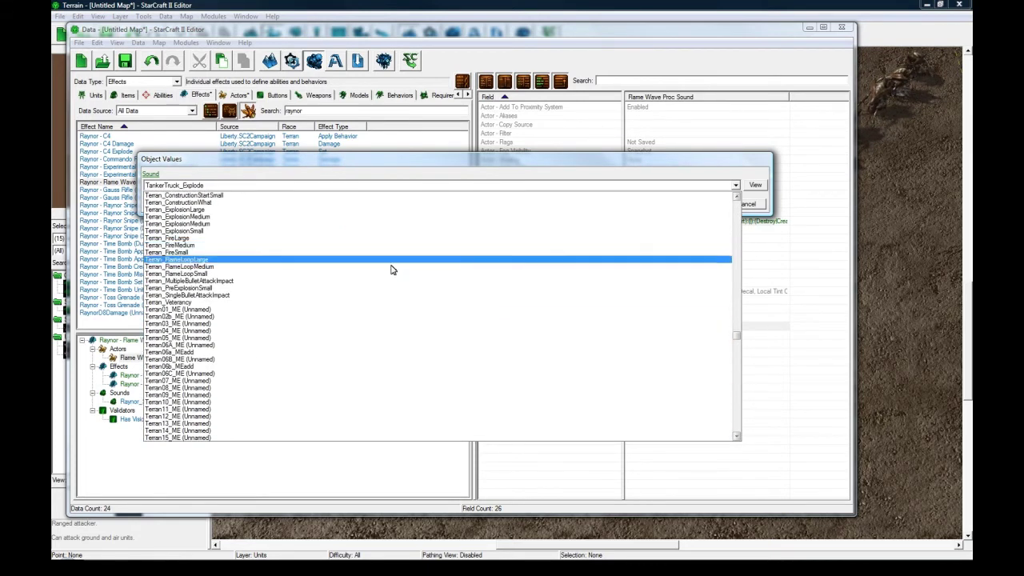
pyautogui.scroll(1, 342, 253)
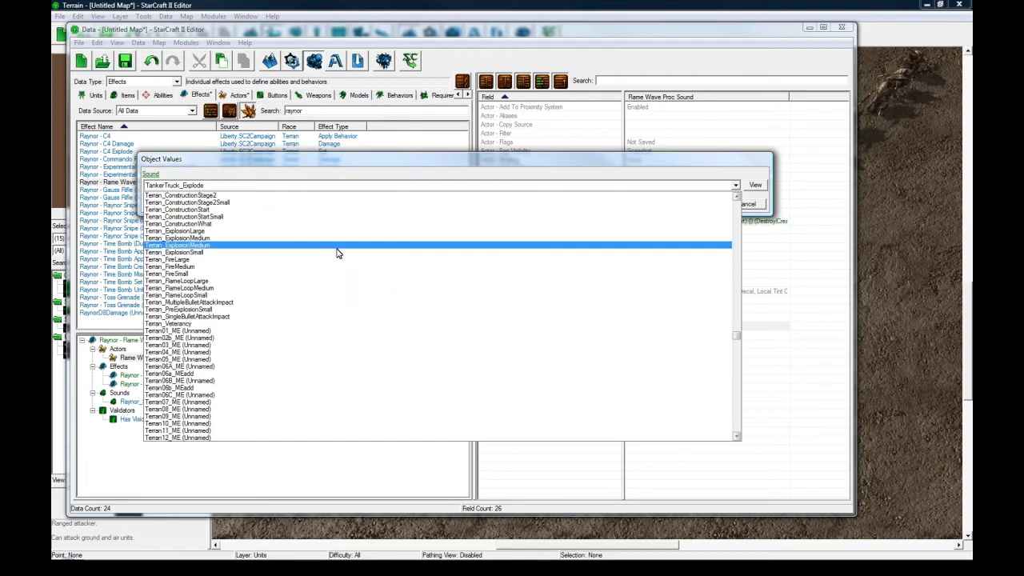
pyautogui.click(339, 250)
pyautogui.click(711, 206)
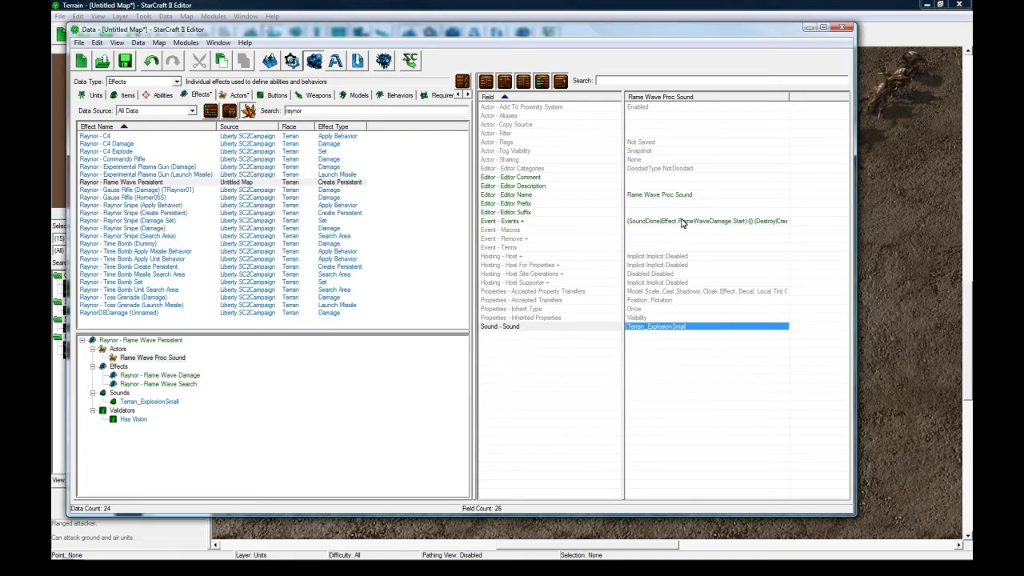
# Change the create event of Flame Wave Proc Sound to use the source Raynor - Flame Wave Search with sub name Start
pyautogui.click(682, 222)
pyautogui.doubleClick(682, 222)
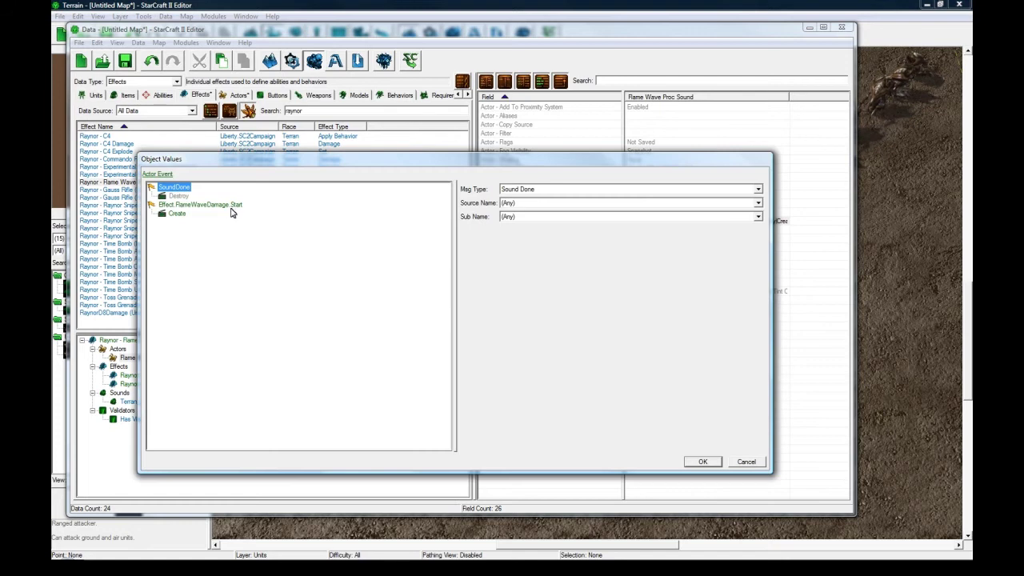
pyautogui.click(208, 205)
pyautogui.click(529, 202)
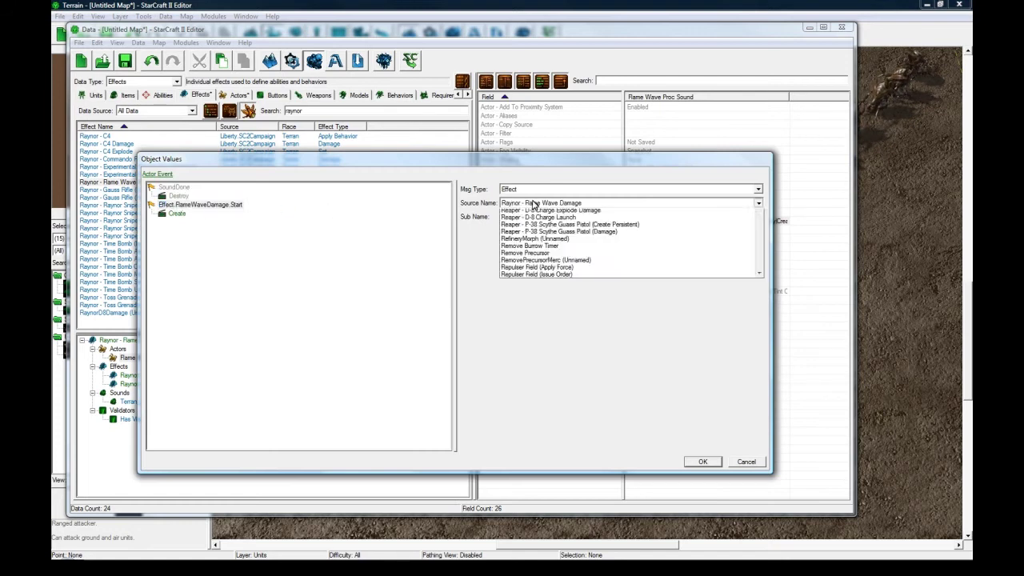
pyautogui.click(547, 229)
pyautogui.click(534, 218)
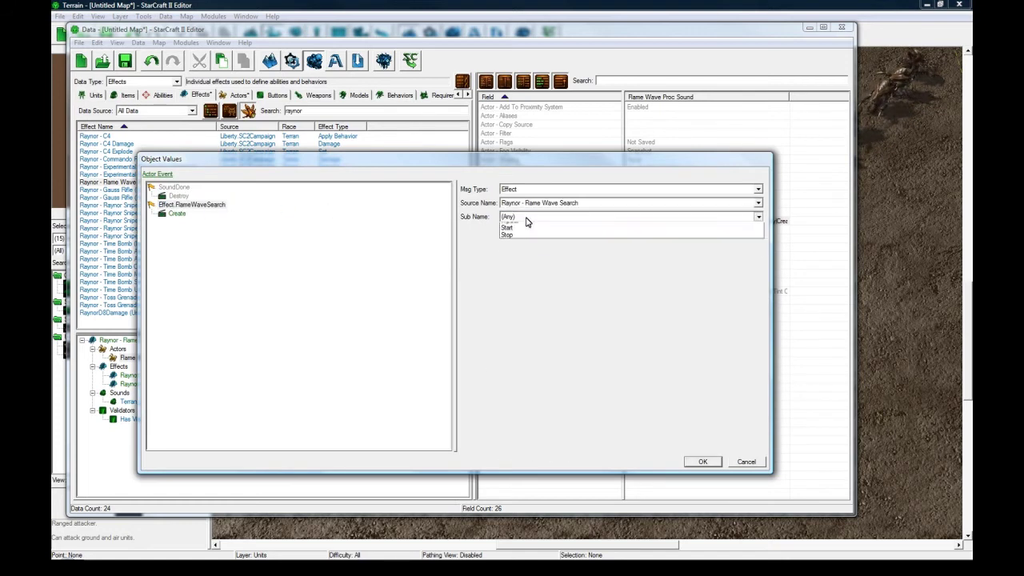
pyautogui.click(518, 241)
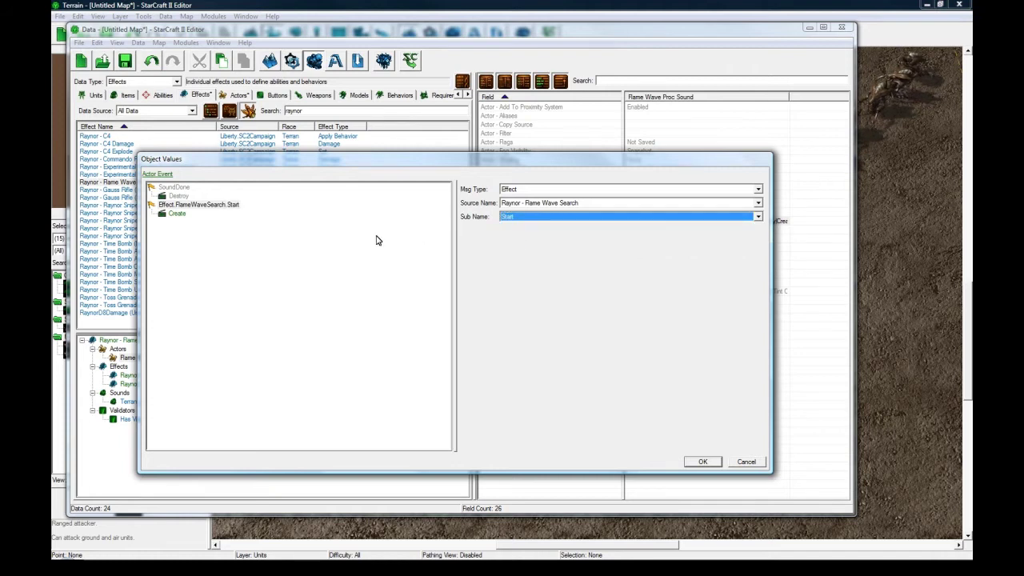
pyautogui.click(700, 462)
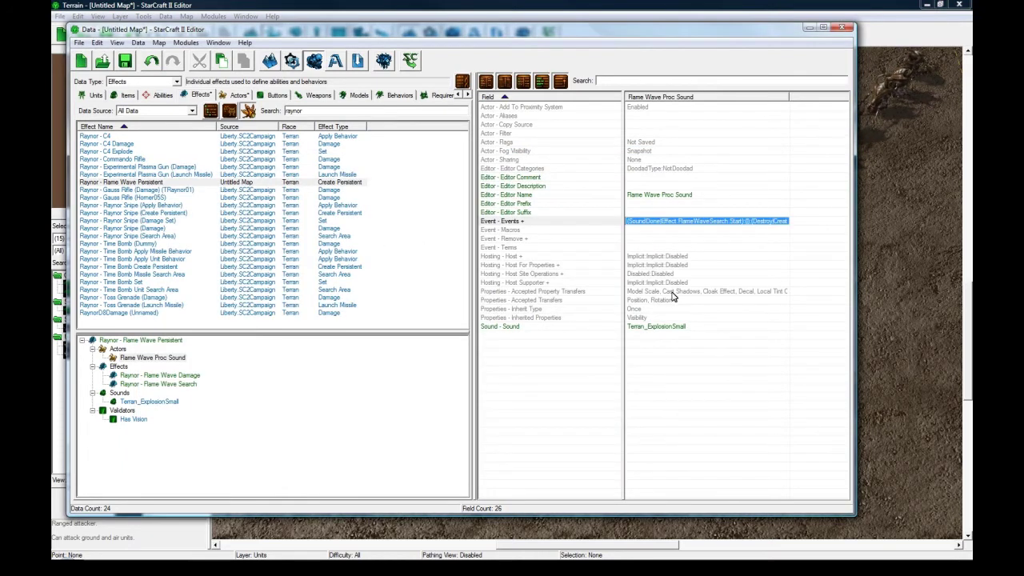
# Look over the unit layout on the terrain map and return to the Flame Wave Persistent effect in the data editor
pyautogui.click(322, 5)
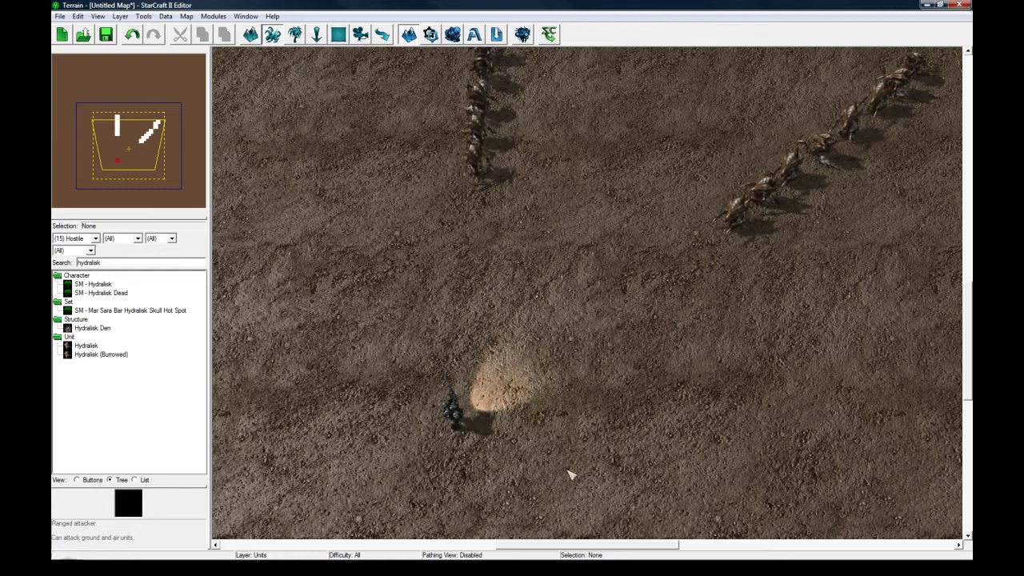
pyautogui.press('F7')
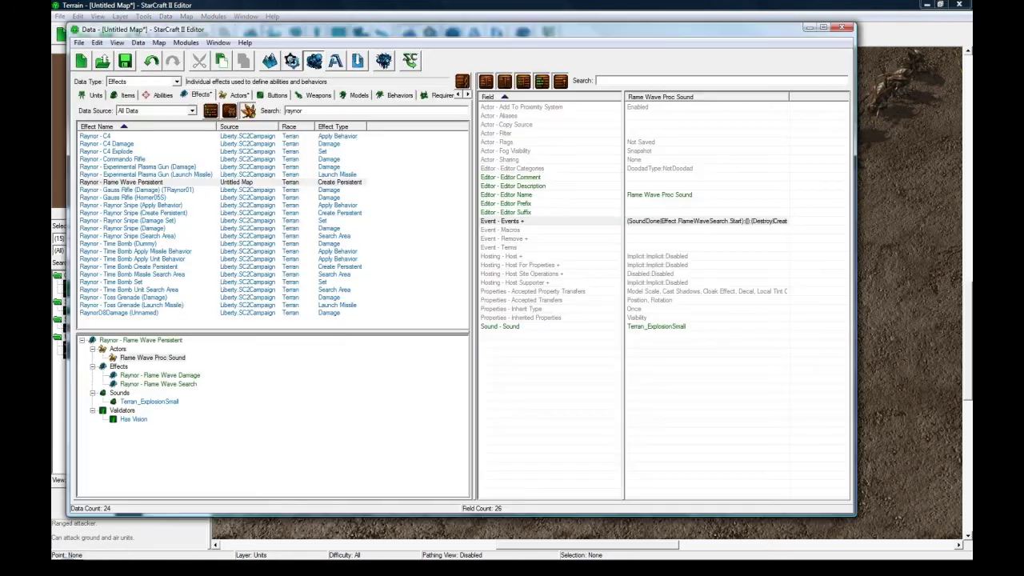
pyautogui.click(169, 183)
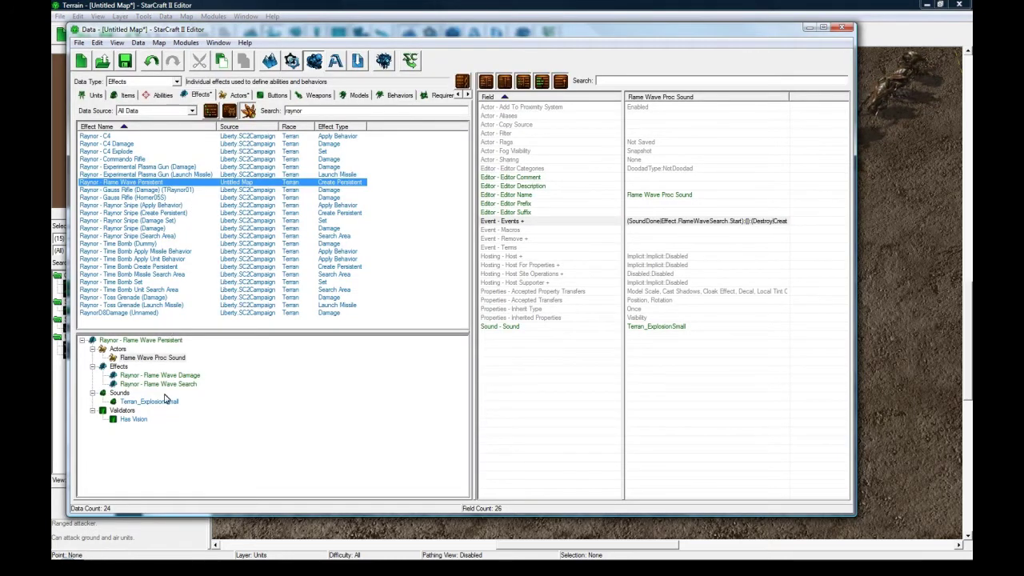
# Rename the RaynorSnipeBigBloodImpact (Unnamed) Copy actor as Flame Wave Fire Impact and generate the matching ID FlameWaveFireImpact
pyautogui.click(238, 94)
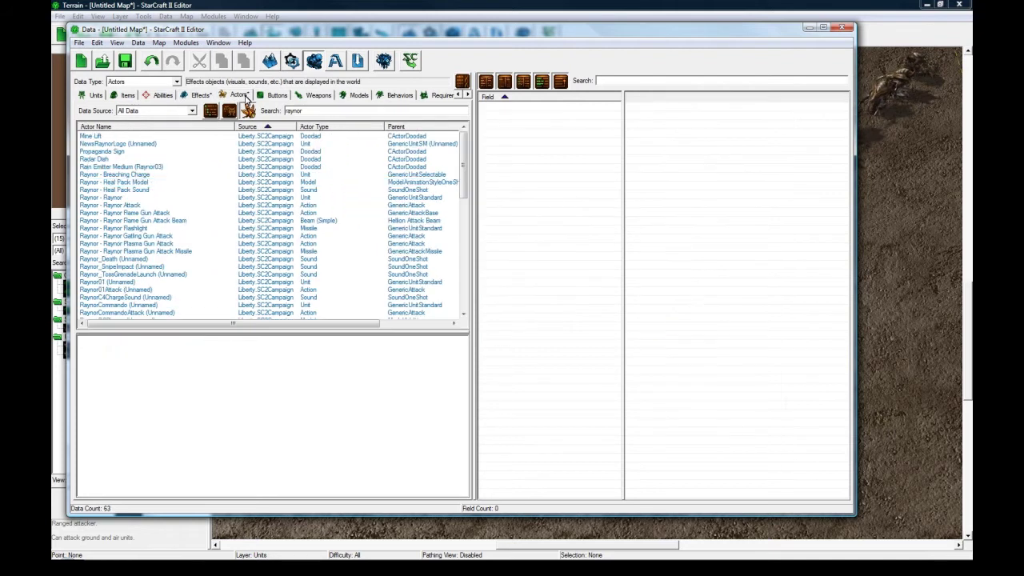
pyautogui.moveTo(463, 186); pyautogui.dragTo(452, 279)
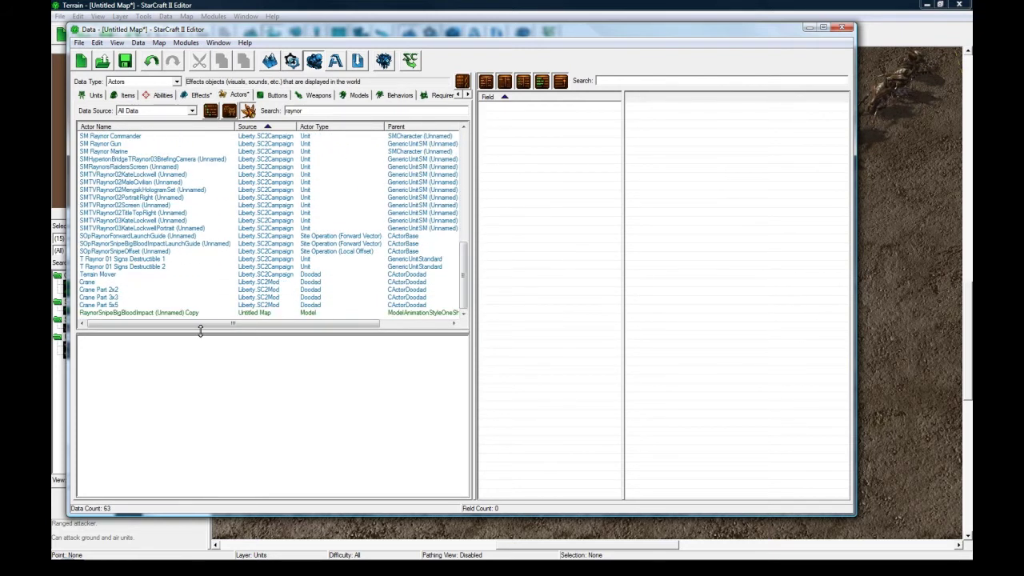
pyautogui.click(180, 313)
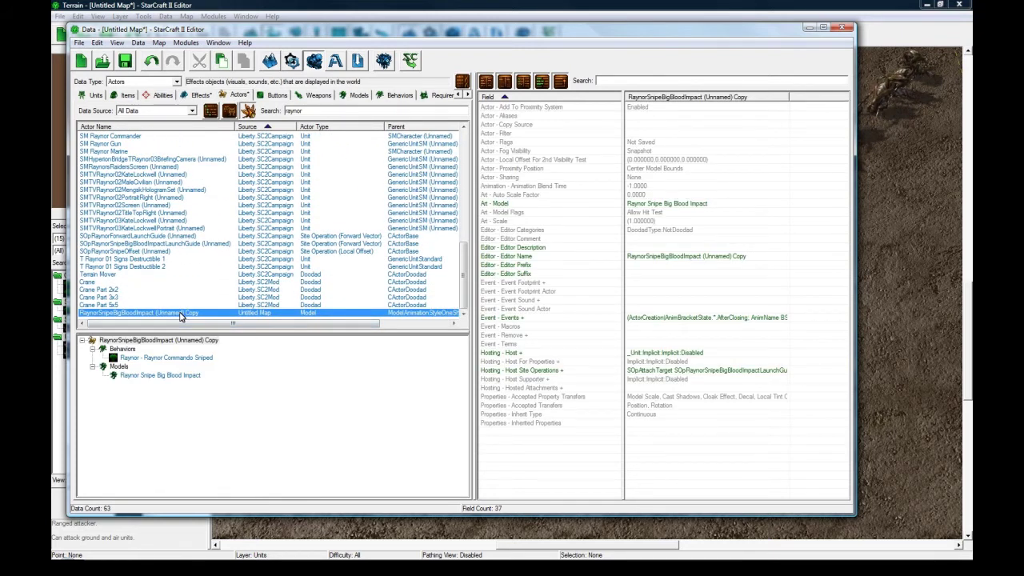
pyautogui.doubleClick(180, 313)
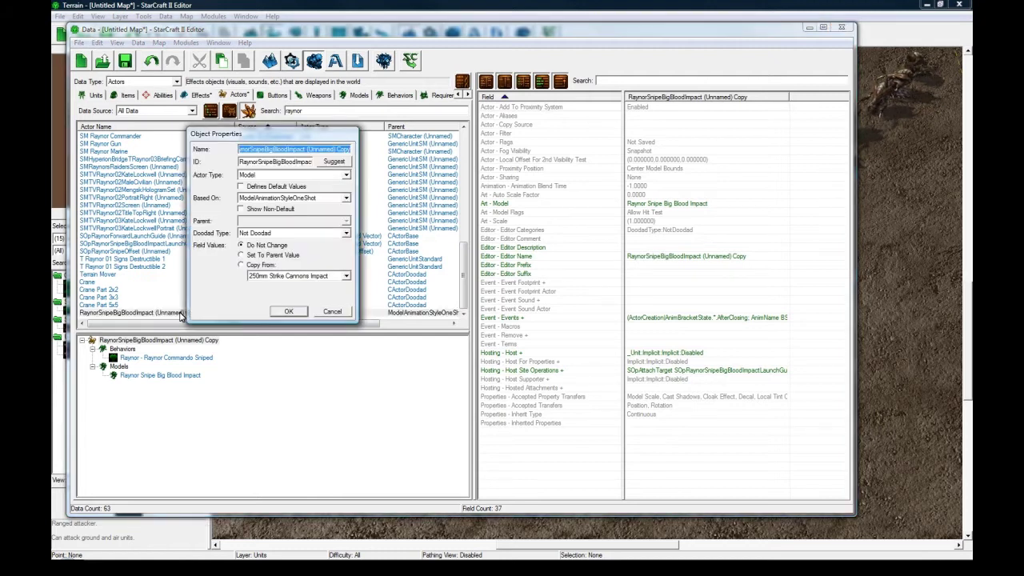
pyautogui.write('Flame Wave Fire Impact')
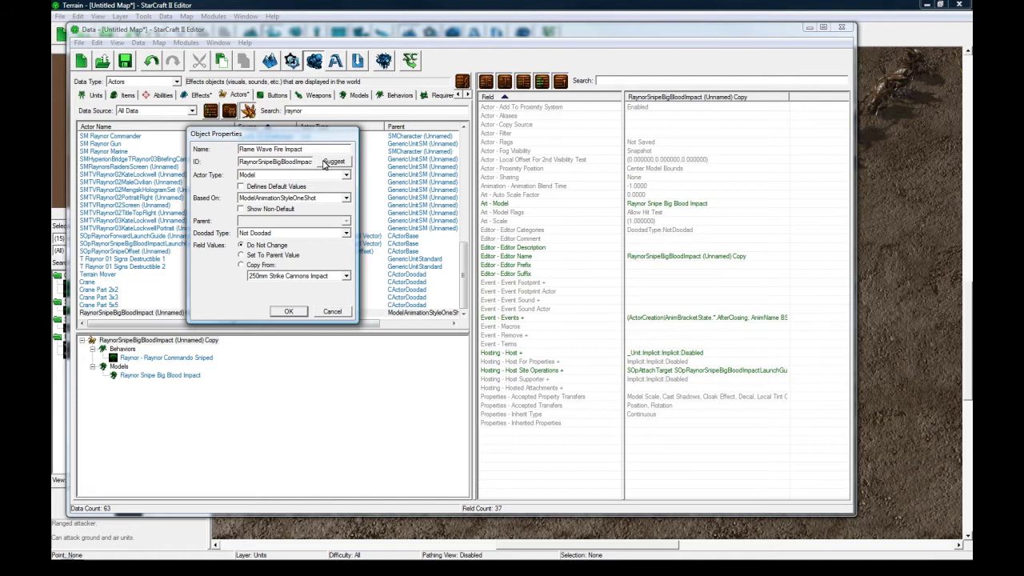
pyautogui.click(333, 162)
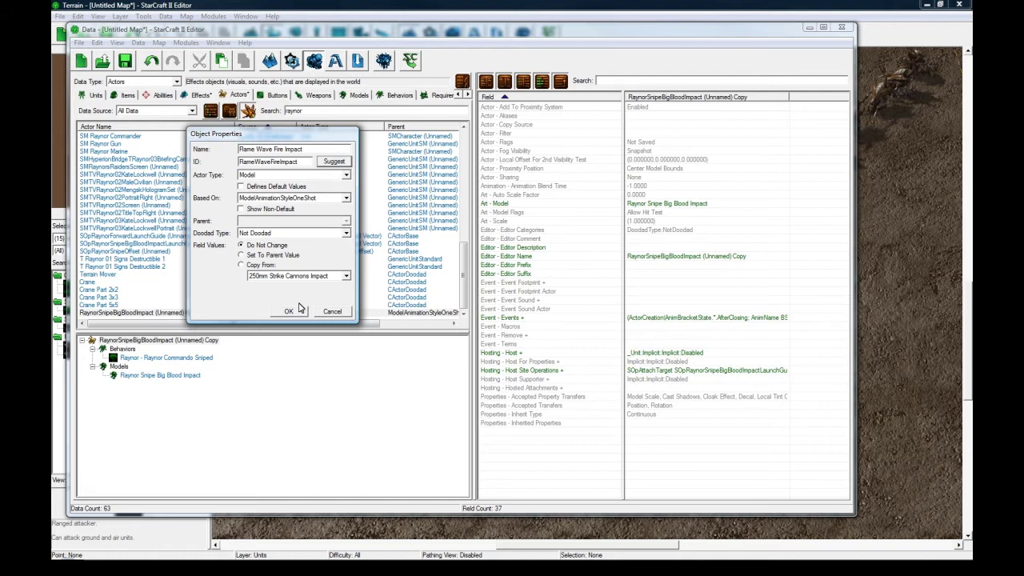
pyautogui.click(289, 311)
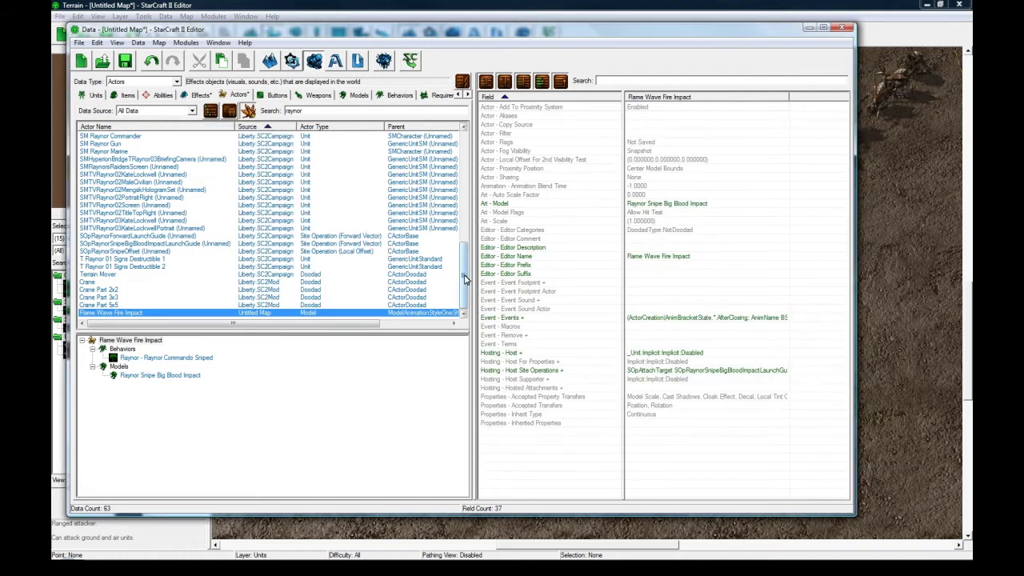
# Filter the actor list by "flame" and select the Flame Wave Fire Impact actor
pyautogui.click(200, 95)
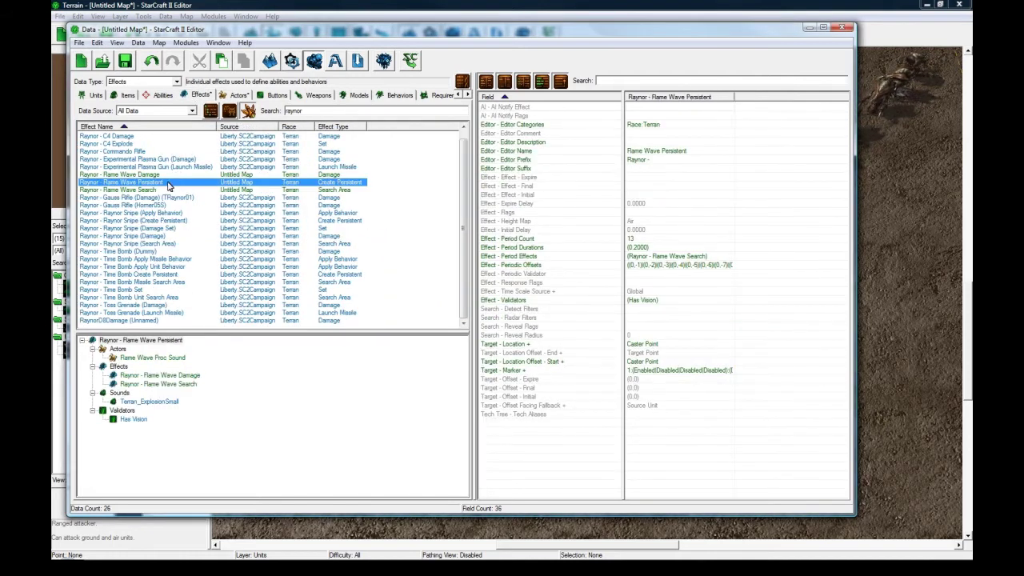
pyautogui.click(236, 94)
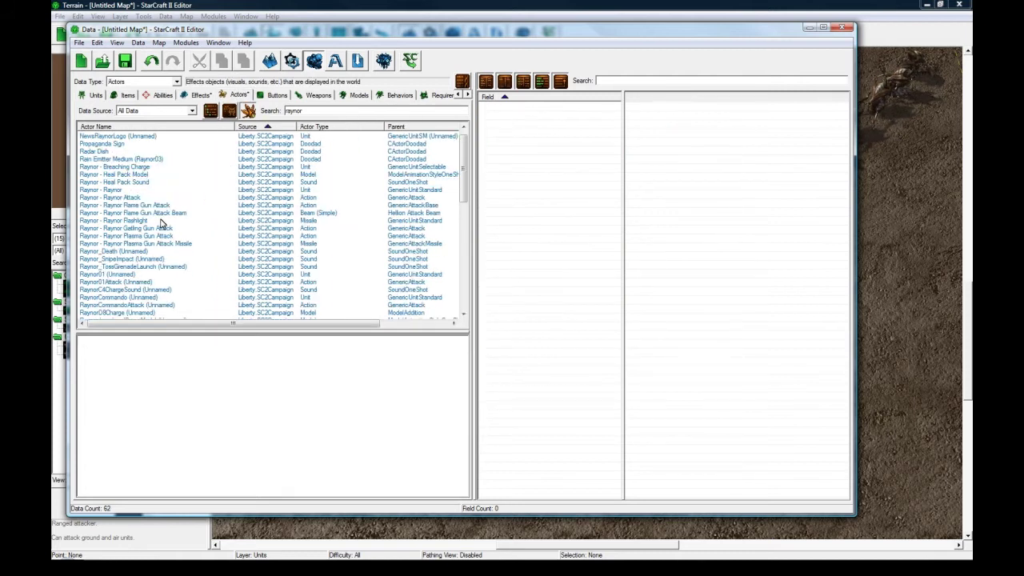
pyautogui.scroll(-5, 451, 288)
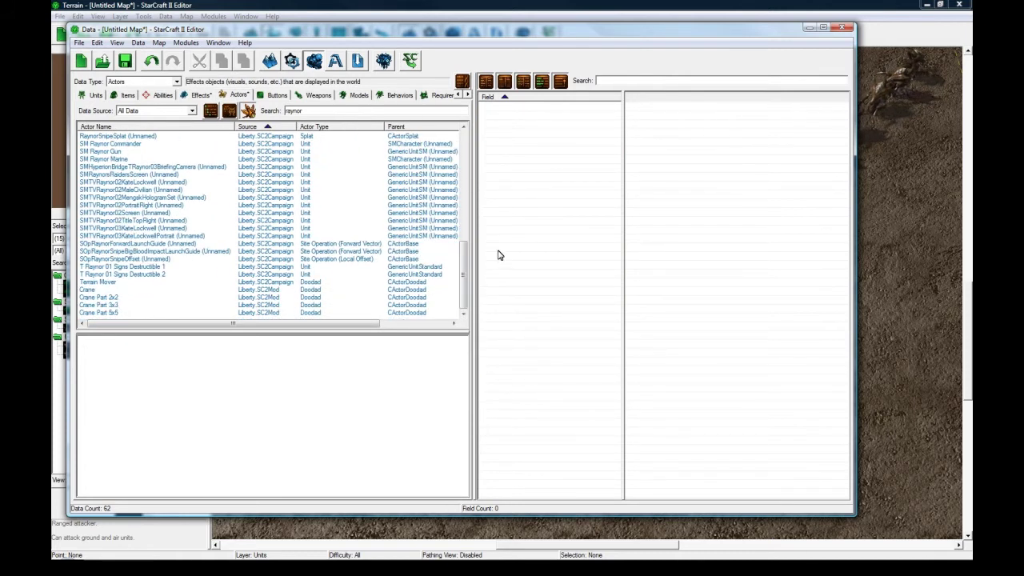
pyautogui.moveTo(463, 267); pyautogui.dragTo(462, 157)
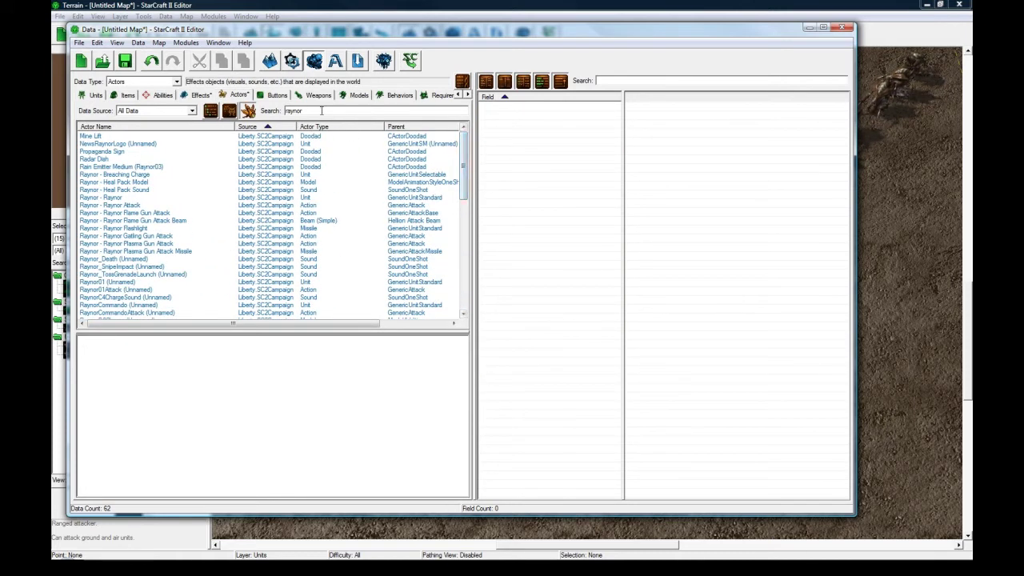
pyautogui.click(242, 173)
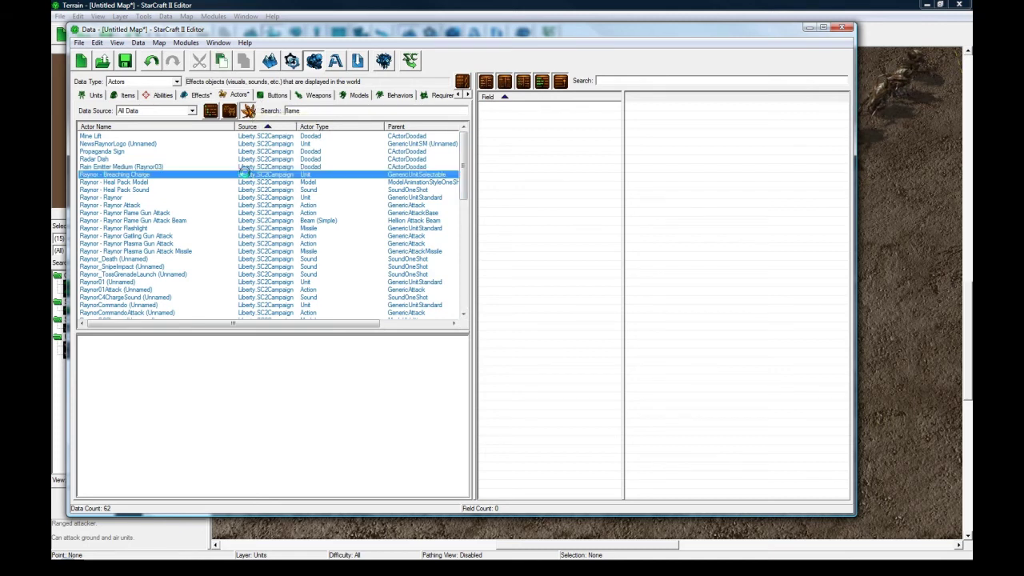
pyautogui.scroll(-2, 460, 196)
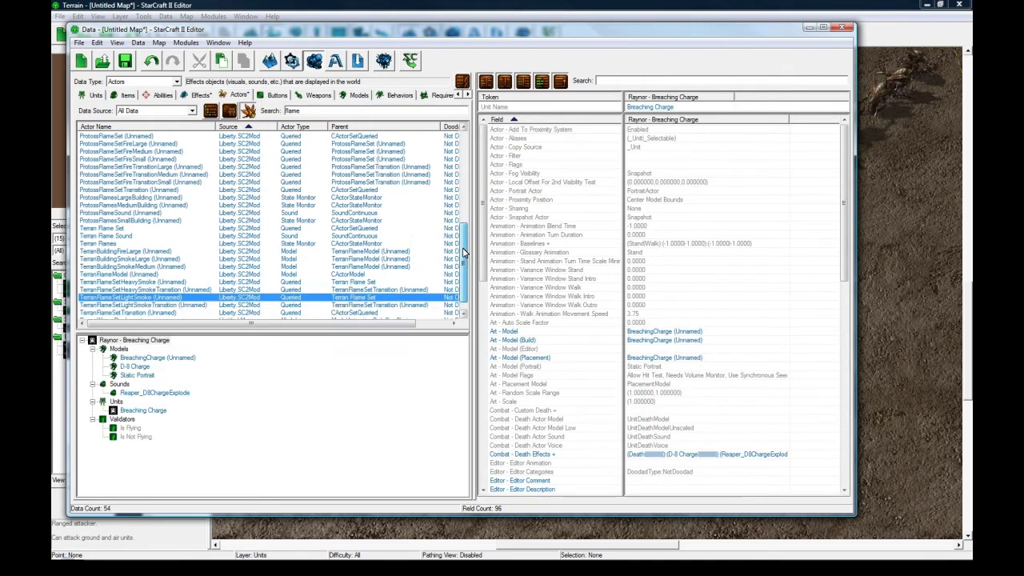
pyautogui.click(167, 304)
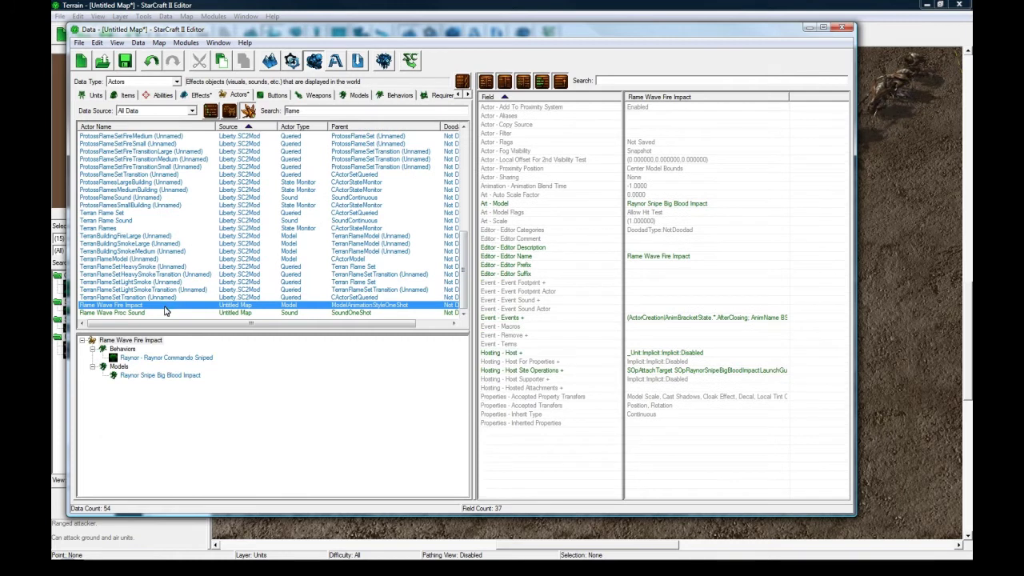
# Set the Art - Model field of the Flame Wave Fire Impact actor to Terran Building Fire Large
pyautogui.doubleClick(686, 206)
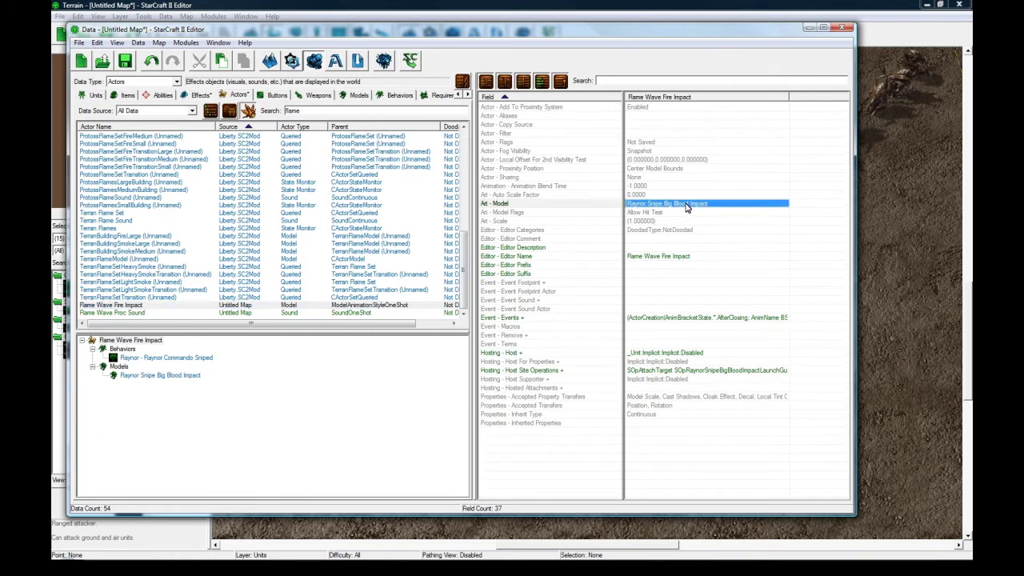
pyautogui.click(354, 188)
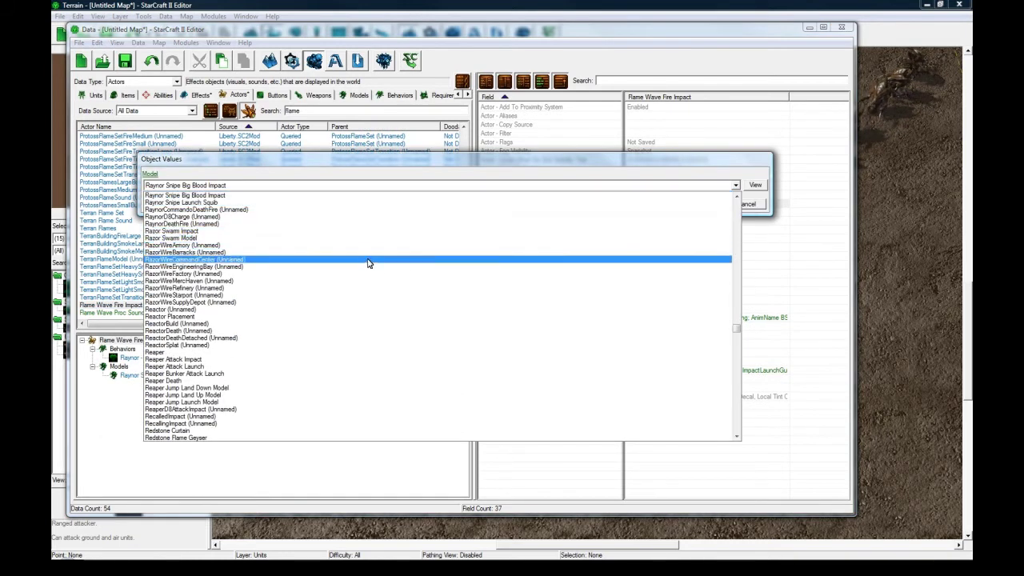
pyautogui.scroll(-4, 383, 281)
pyautogui.scroll(-20, 430, 307)
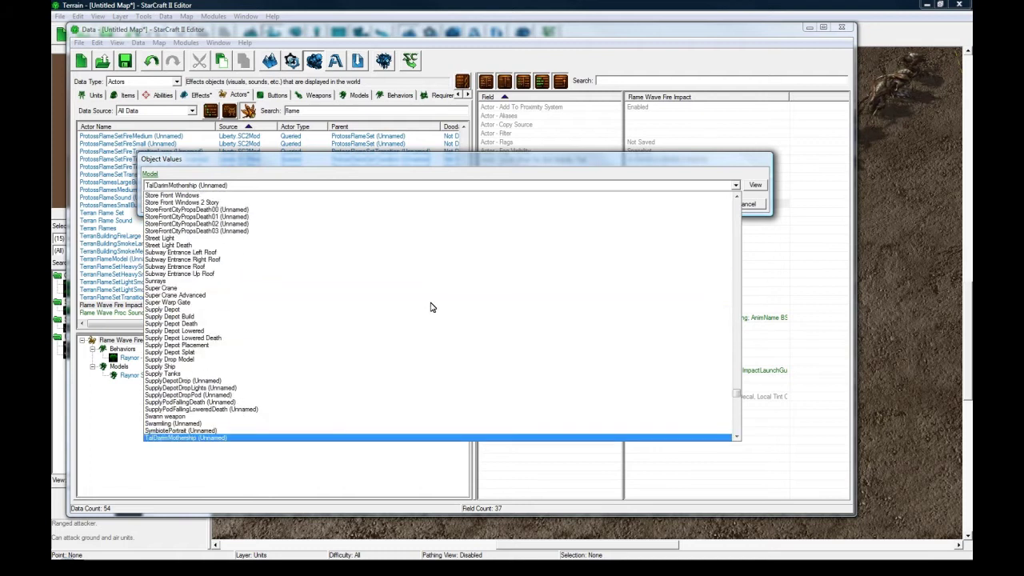
pyautogui.scroll(-15, 517, 339)
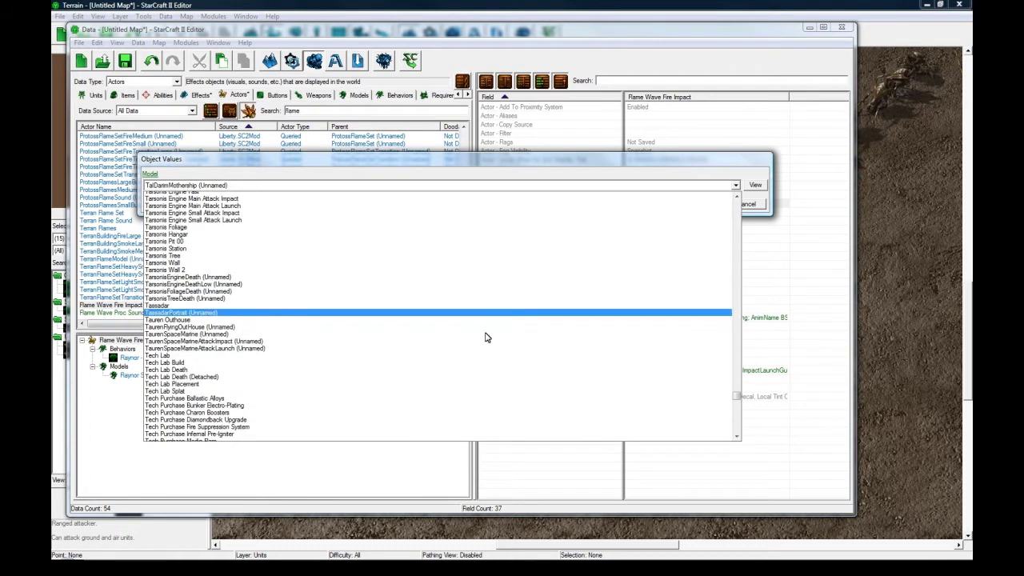
pyautogui.scroll(-12, 624, 364)
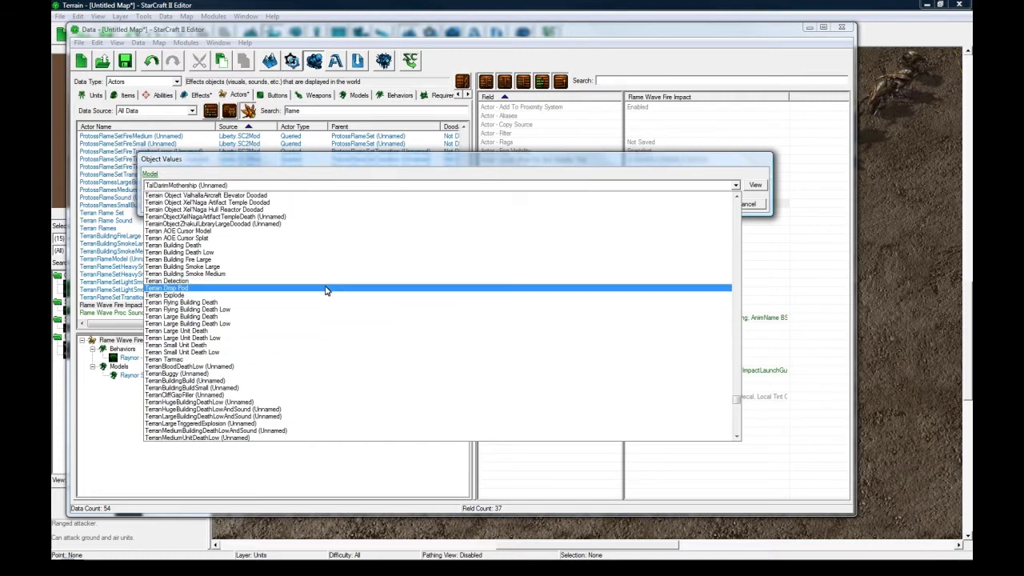
pyautogui.click(280, 259)
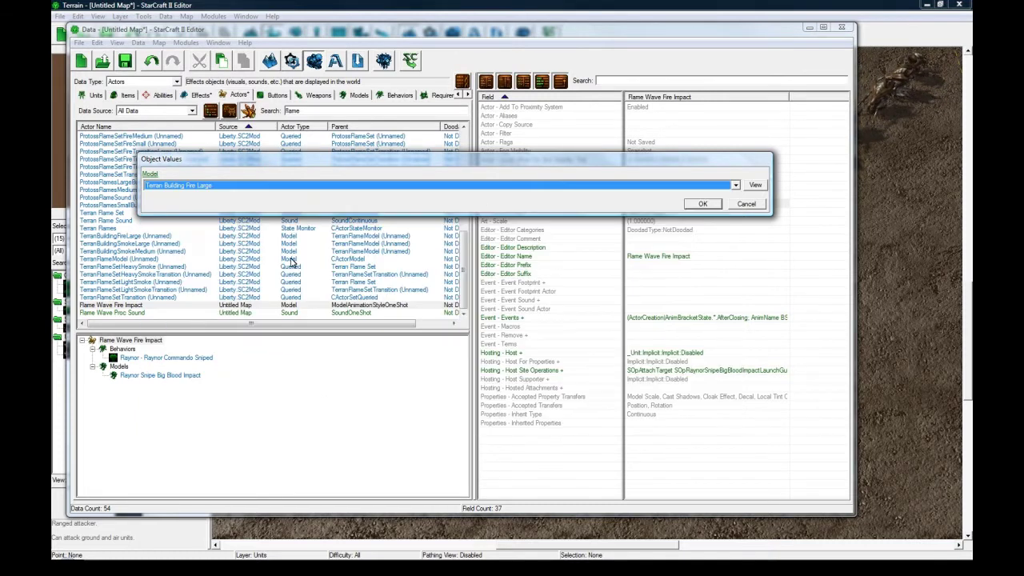
pyautogui.click(704, 206)
# Preview the Terran Building Fire Large model with its Stand animation in the Previewer, and close the preview and model dialog
pyautogui.click(160, 375)
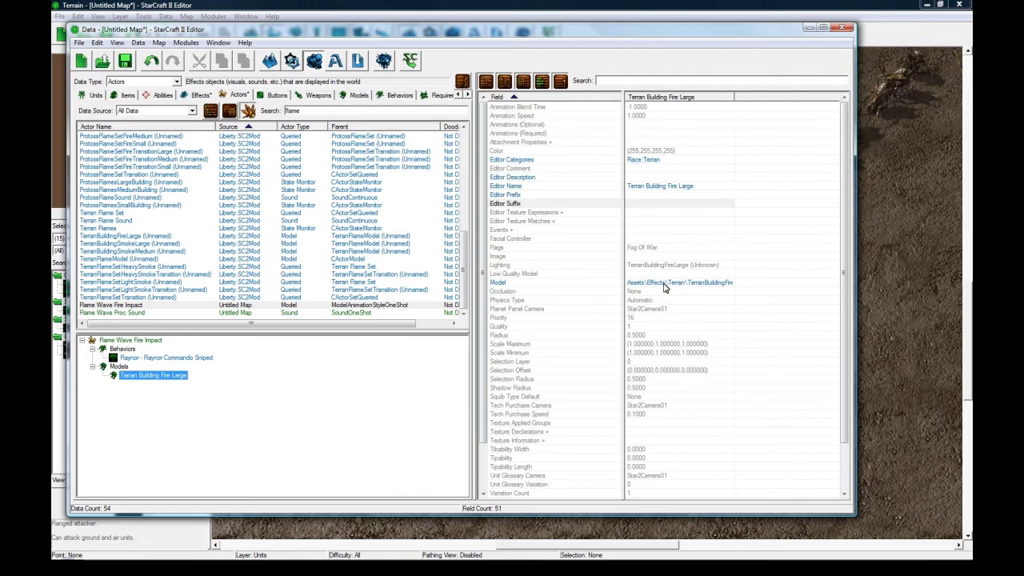
pyautogui.click(675, 285)
pyautogui.doubleClick(676, 285)
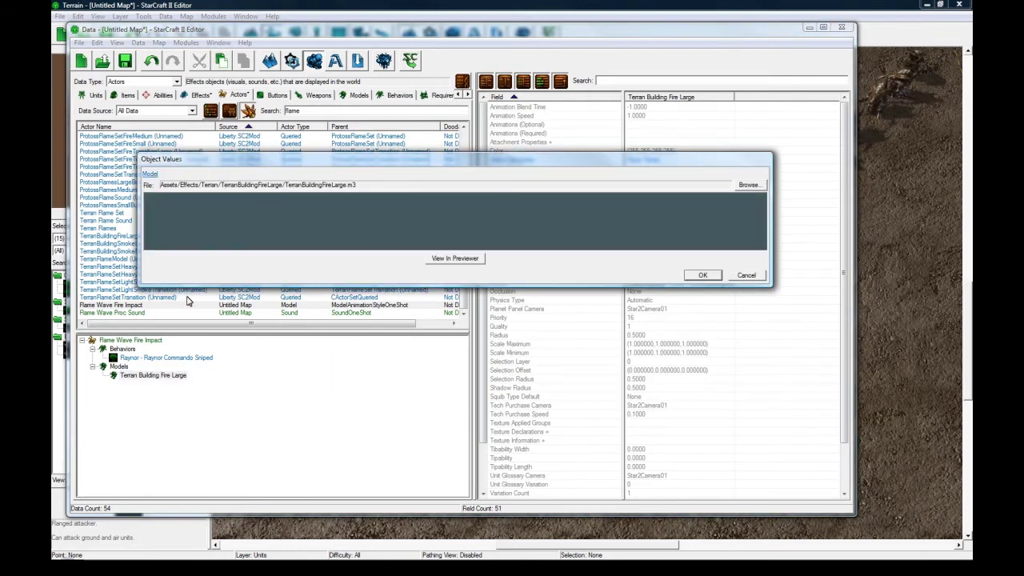
pyautogui.click(482, 257)
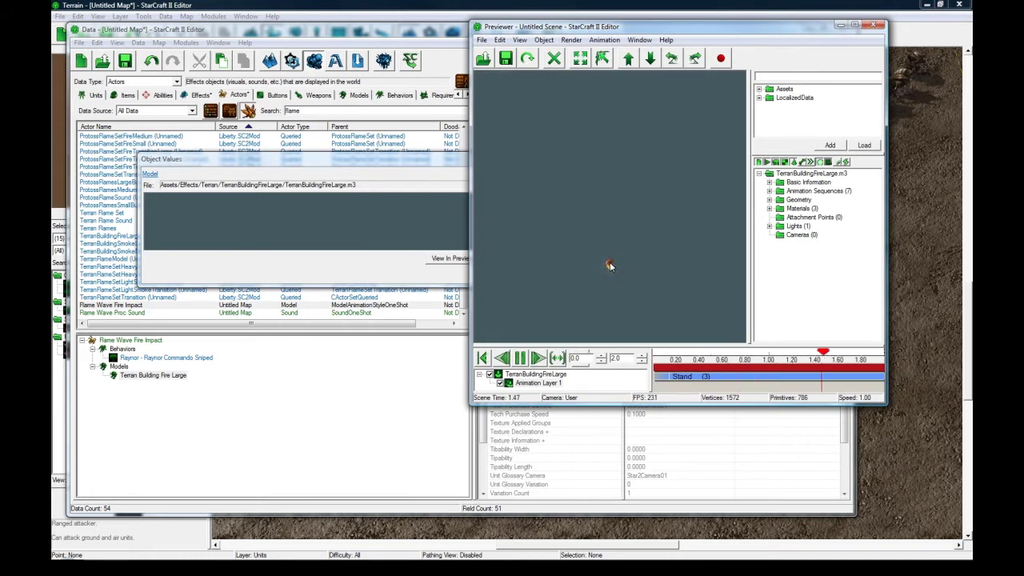
pyautogui.rightClick(538, 383)
pyautogui.moveTo(607, 388)
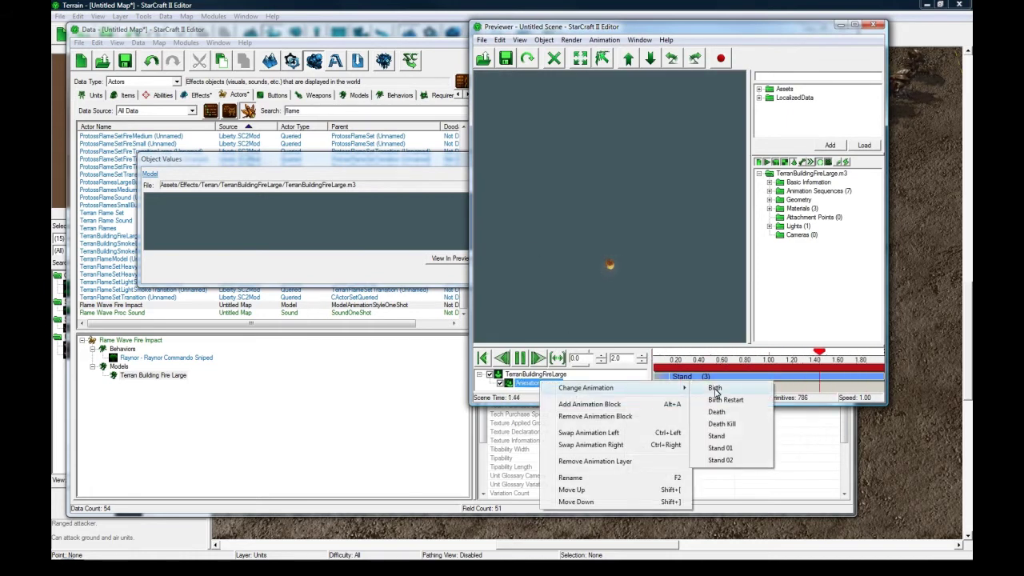
pyautogui.click(716, 436)
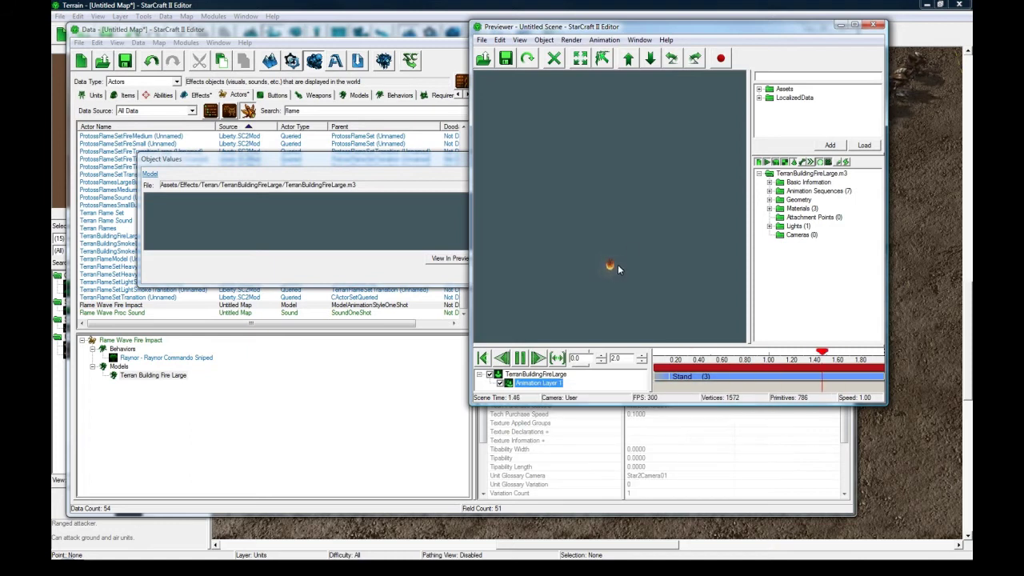
pyautogui.click(876, 25)
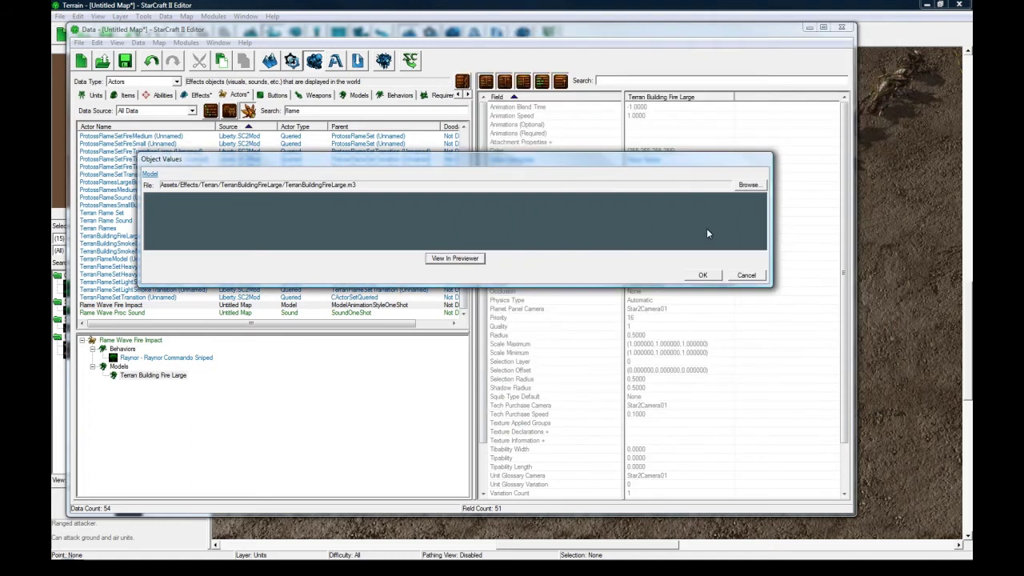
pyautogui.click(702, 275)
# Open the events of the Flame Wave Fire Impact actor and examine the RaynorCommandoSniped behavior event with its term and Create message
pyautogui.click(124, 341)
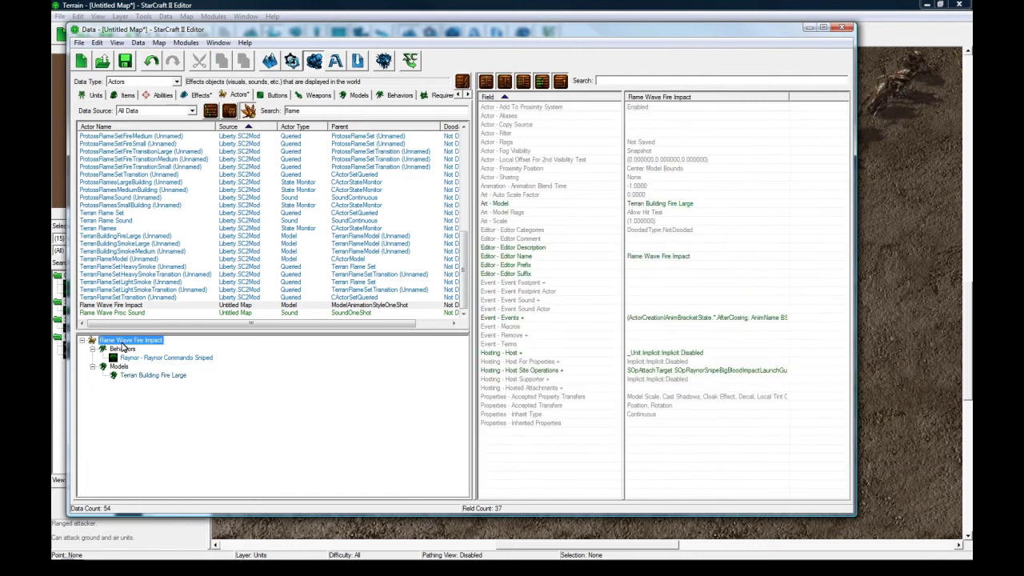
pyautogui.click(662, 371)
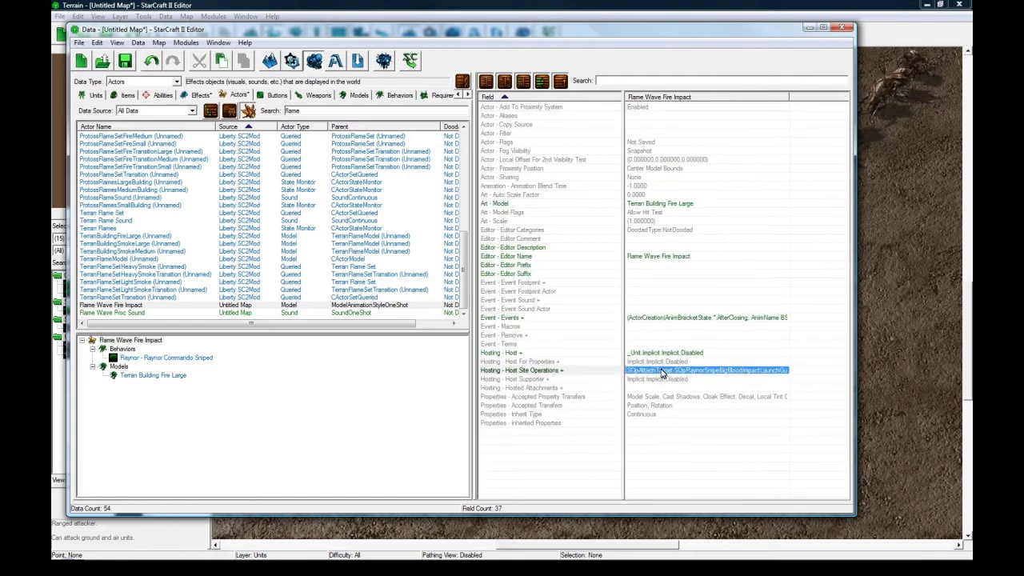
pyautogui.click(667, 318)
pyautogui.doubleClick(667, 318)
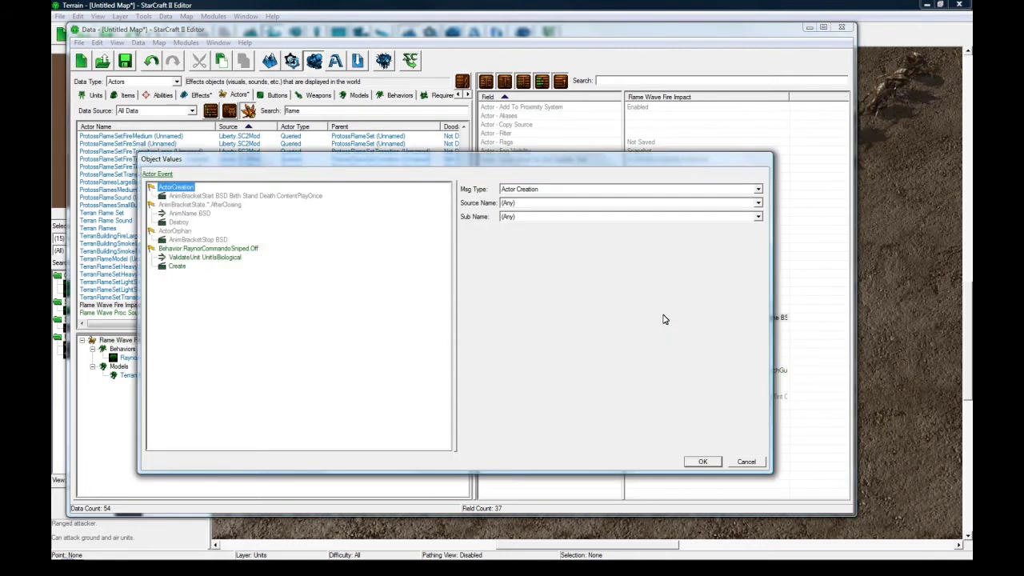
pyautogui.click(182, 248)
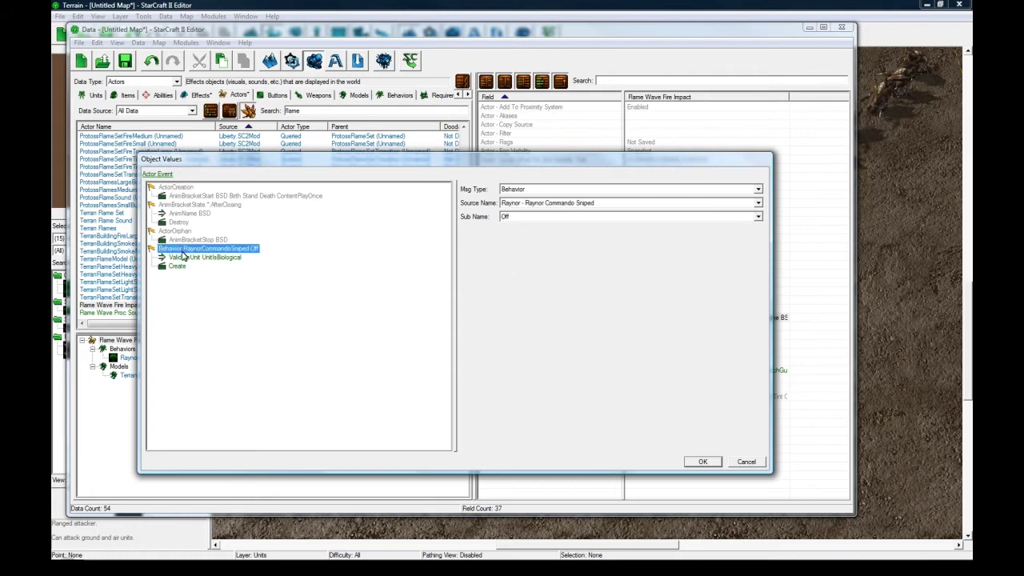
pyautogui.click(183, 258)
pyautogui.click(182, 265)
# Change the RaynorCommandoSniped behavior event to an Effect event with source Raynor - Flame Wave Search and sub name Start
pyautogui.click(196, 249)
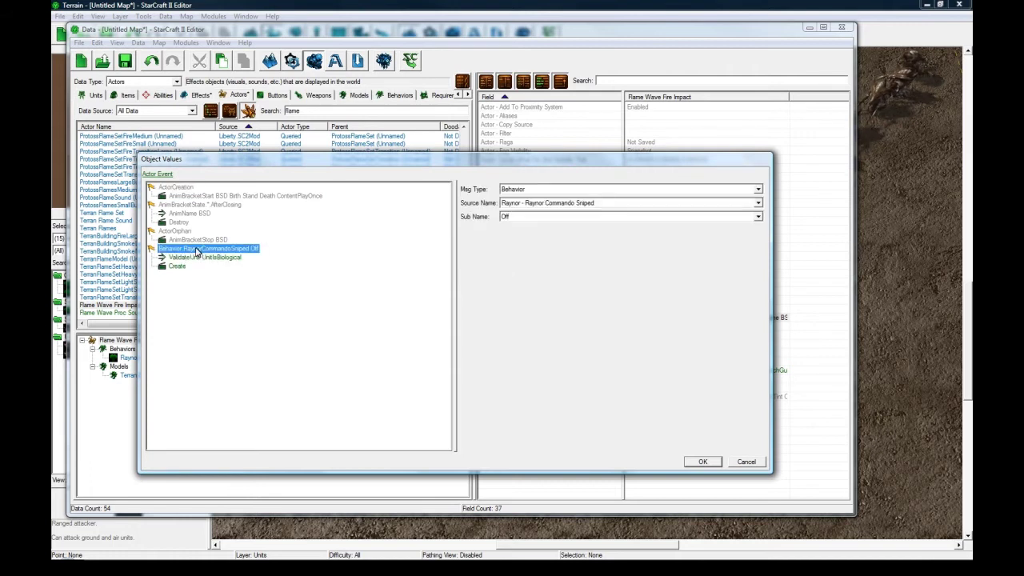
pyautogui.click(560, 190)
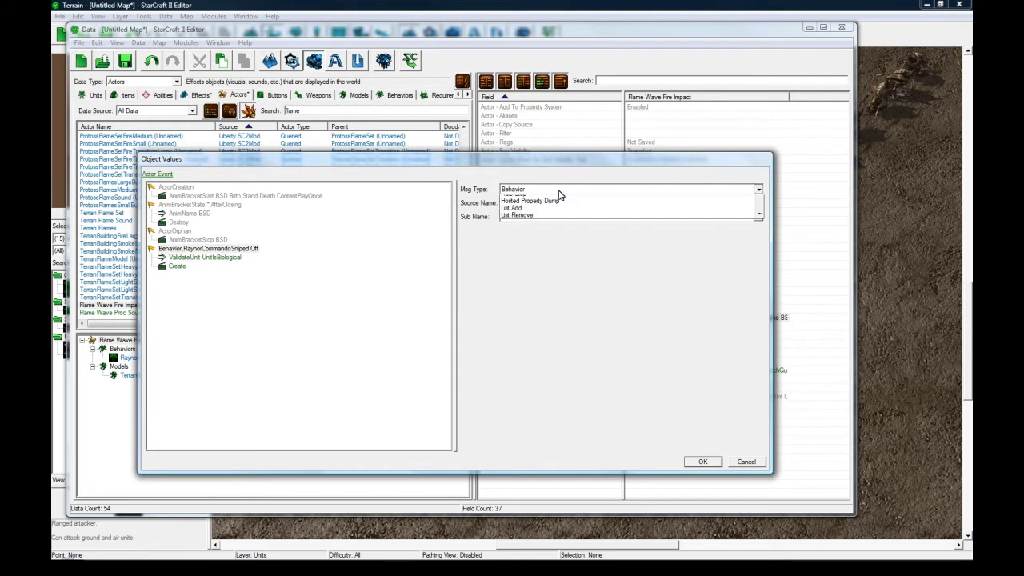
pyautogui.press('e')
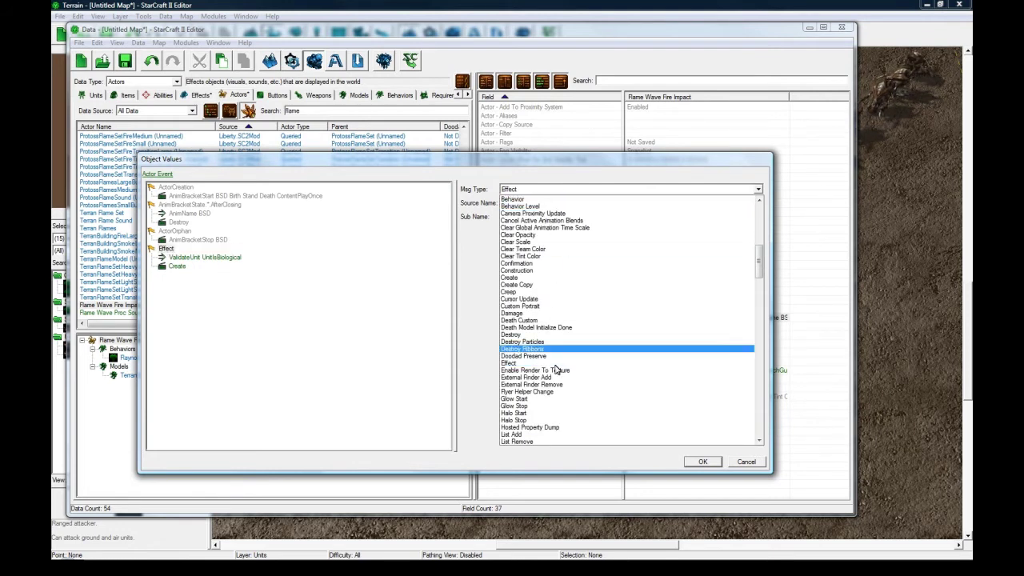
pyautogui.click(556, 364)
pyautogui.click(508, 205)
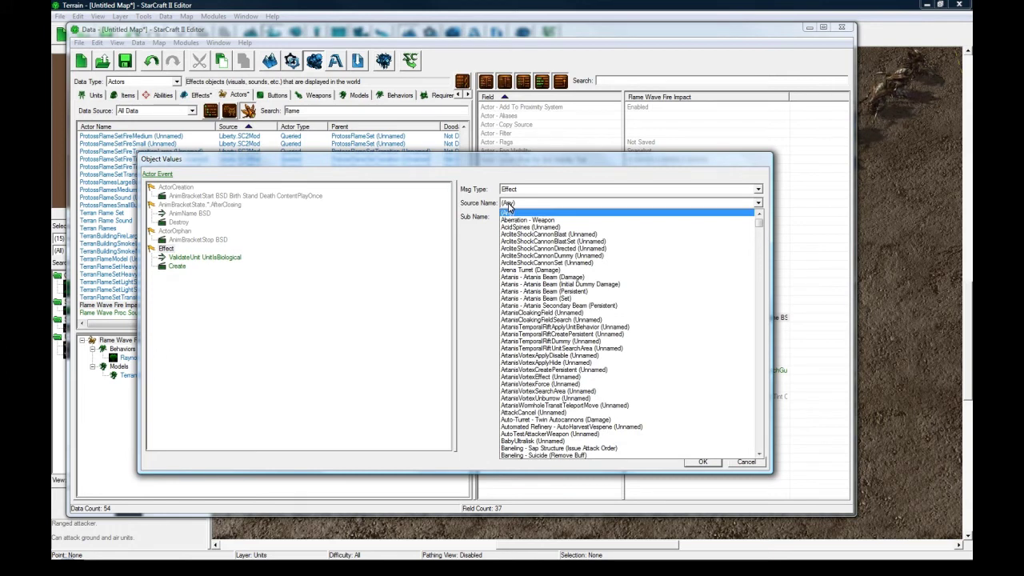
pyautogui.press('r')
pyautogui.scroll(-10, 574, 336)
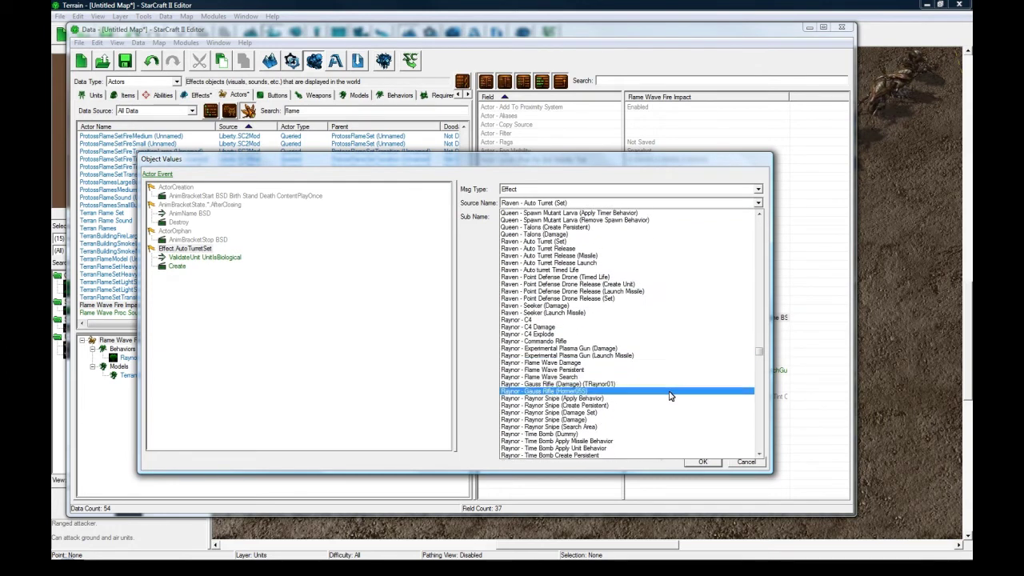
pyautogui.click(606, 377)
pyautogui.click(534, 217)
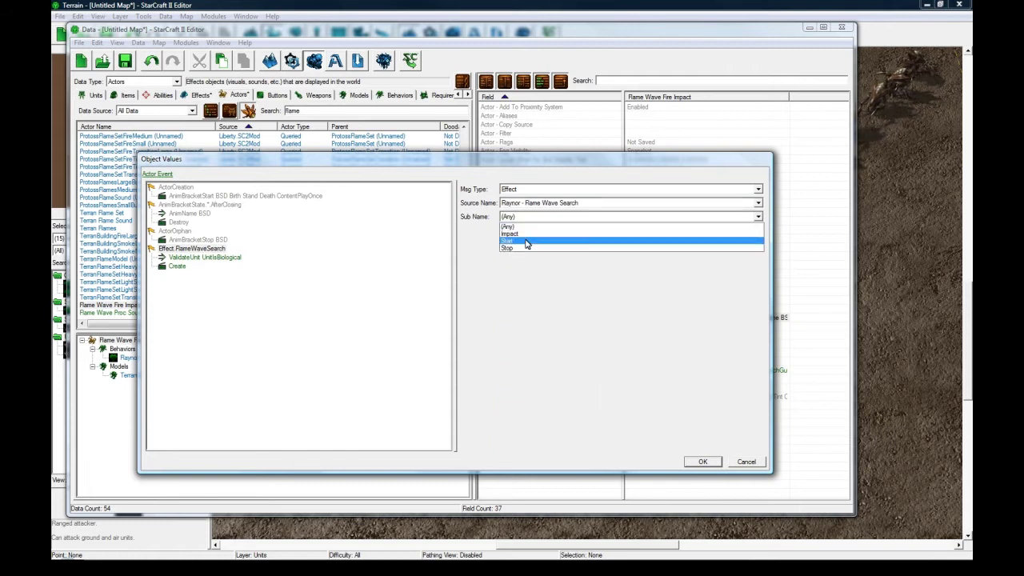
pyautogui.click(528, 240)
# Remove the ValidateUnit UnitIsBiological term from the FlameWaveSearch Start event
pyautogui.click(204, 257)
pyautogui.rightClick(204, 257)
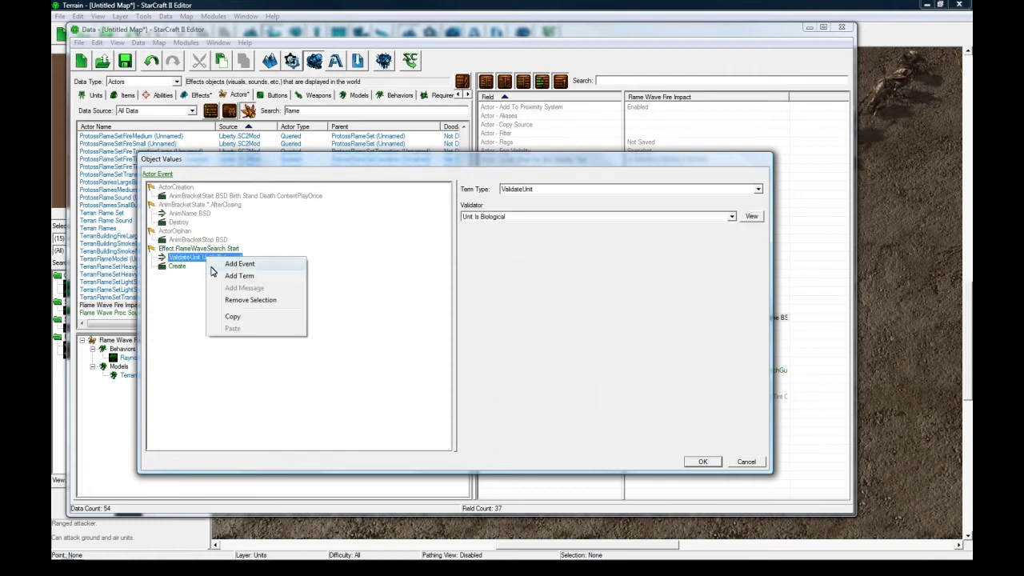
pyautogui.click(222, 295)
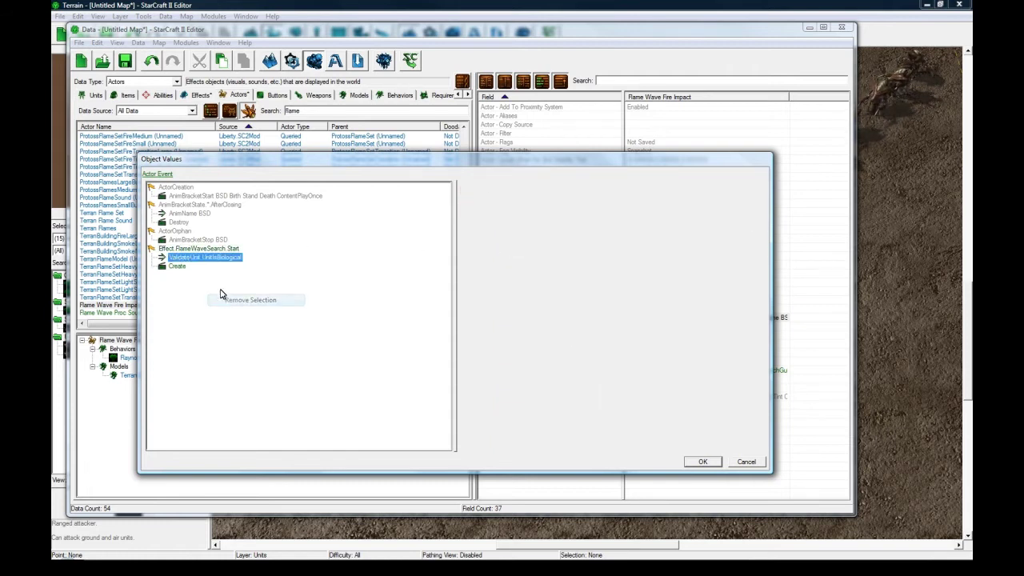
# Examine the AnimBracketState AfterClosing event with its AnimName BSD term and Destroy message
pyautogui.click(198, 249)
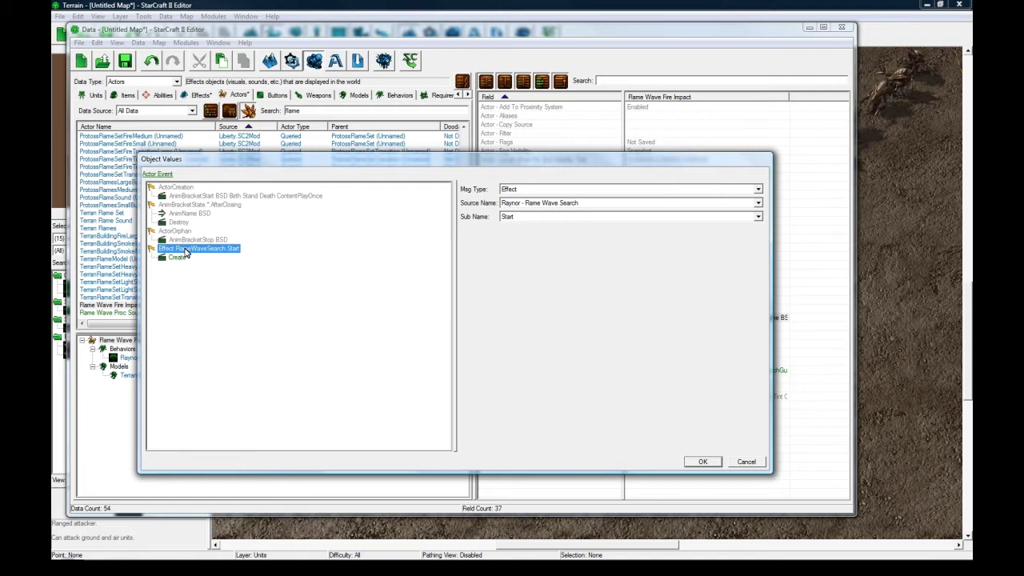
pyautogui.click(188, 204)
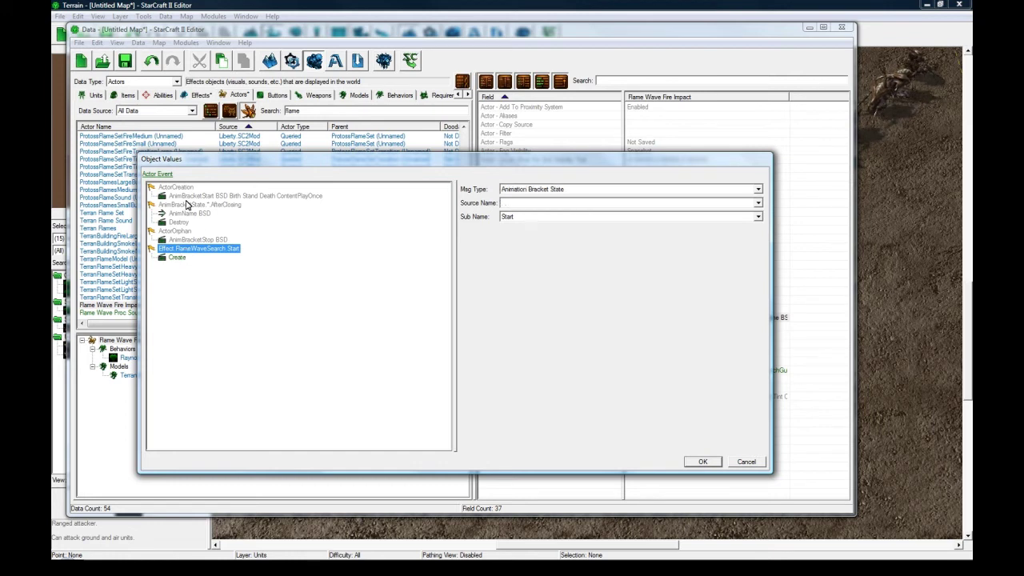
pyautogui.click(185, 214)
pyautogui.click(185, 224)
pyautogui.click(190, 214)
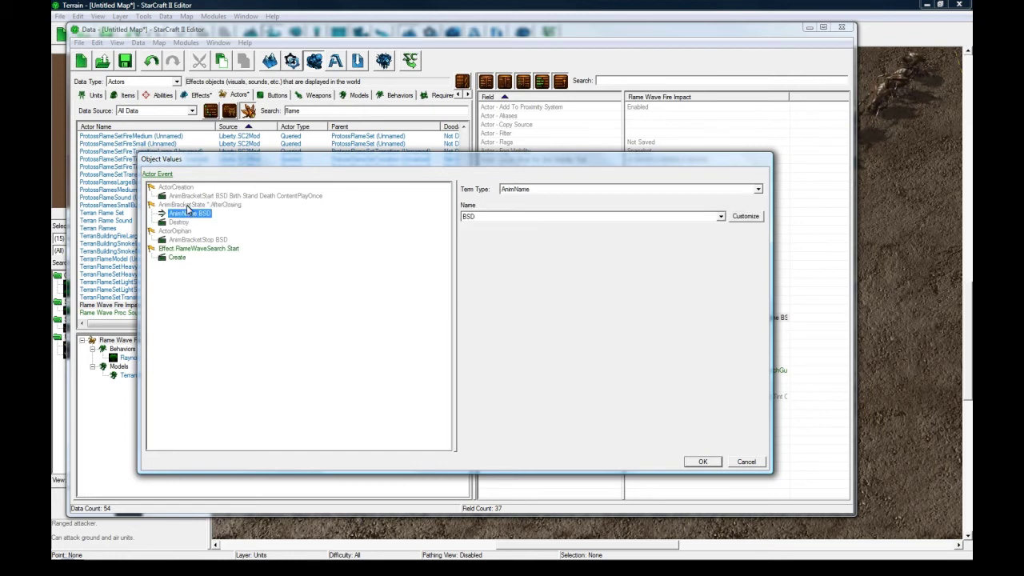
pyautogui.click(181, 204)
# Duplicate the FlameWaveSearch Start event with its Create message and change the copy's message type to Timer Set
pyautogui.click(175, 248)
pyautogui.hotkey('ctrl', 'c')
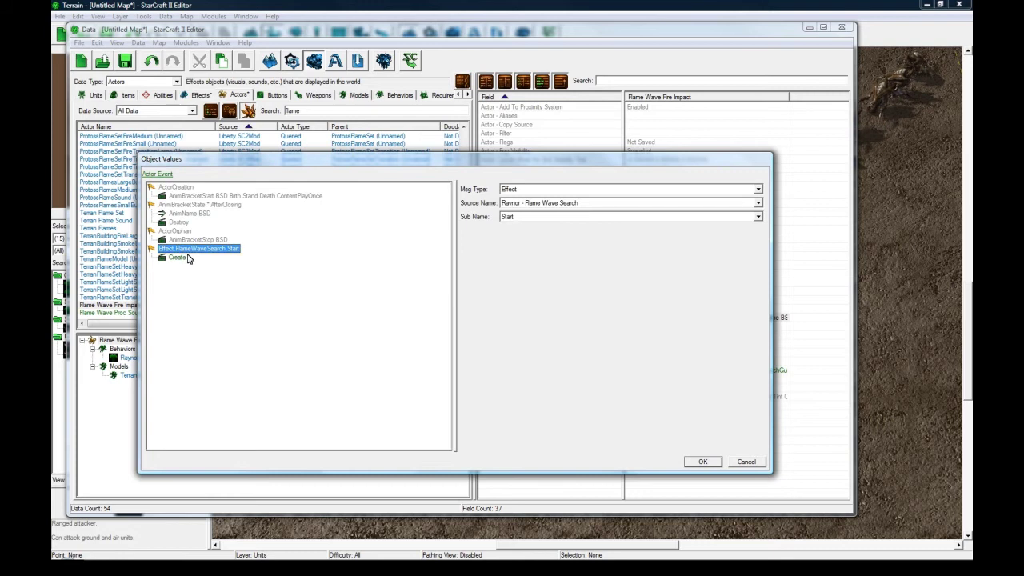
pyautogui.hotkey('ctrl', 'v')
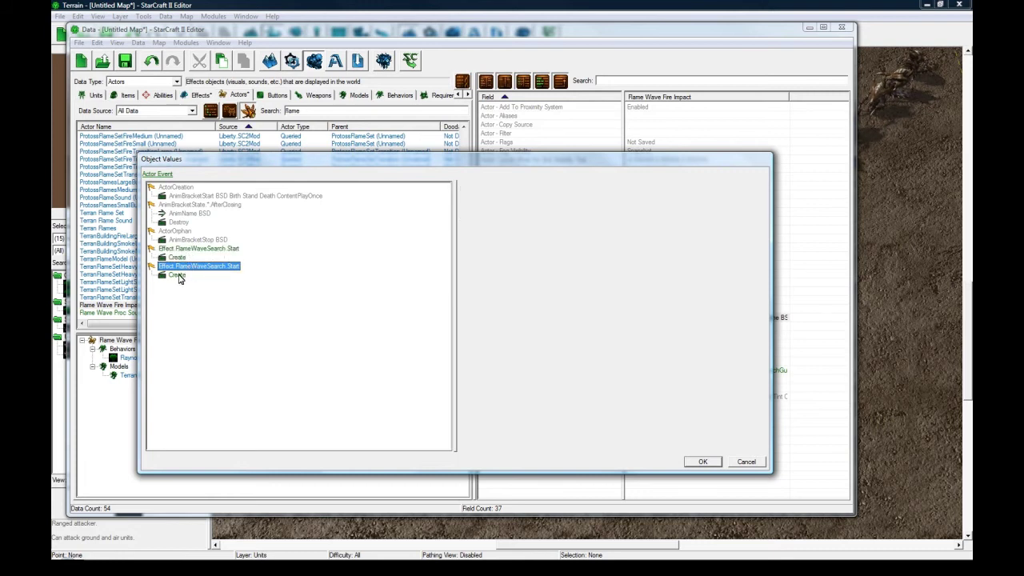
pyautogui.click(178, 276)
pyautogui.click(546, 202)
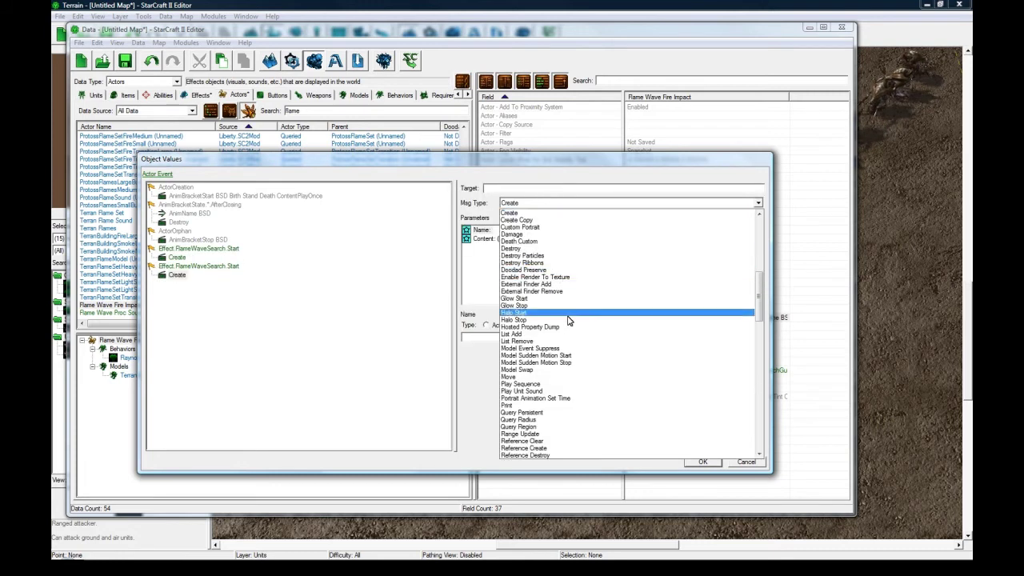
pyautogui.press('t')
pyautogui.scroll(-5, 567, 336)
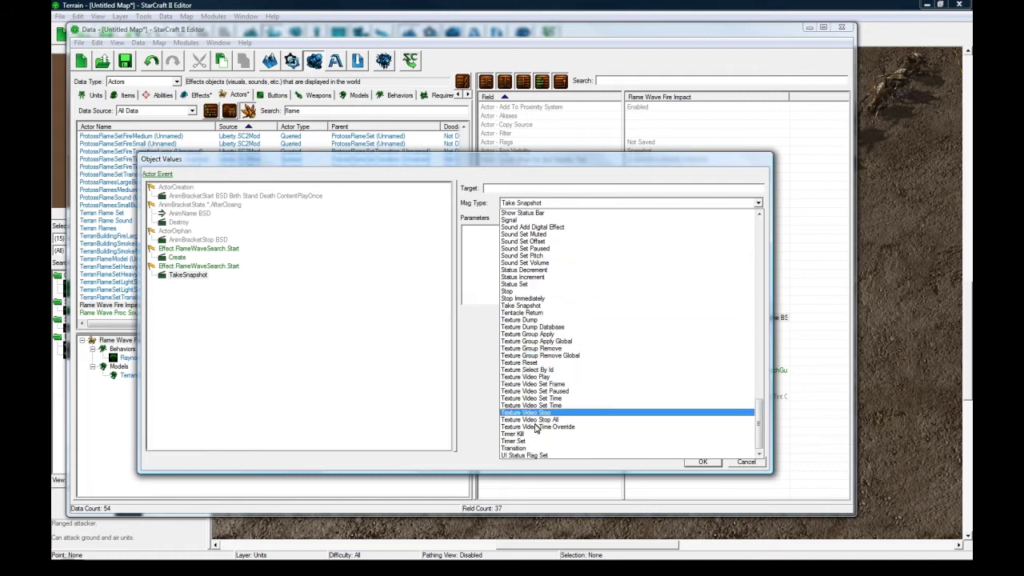
pyautogui.click(526, 448)
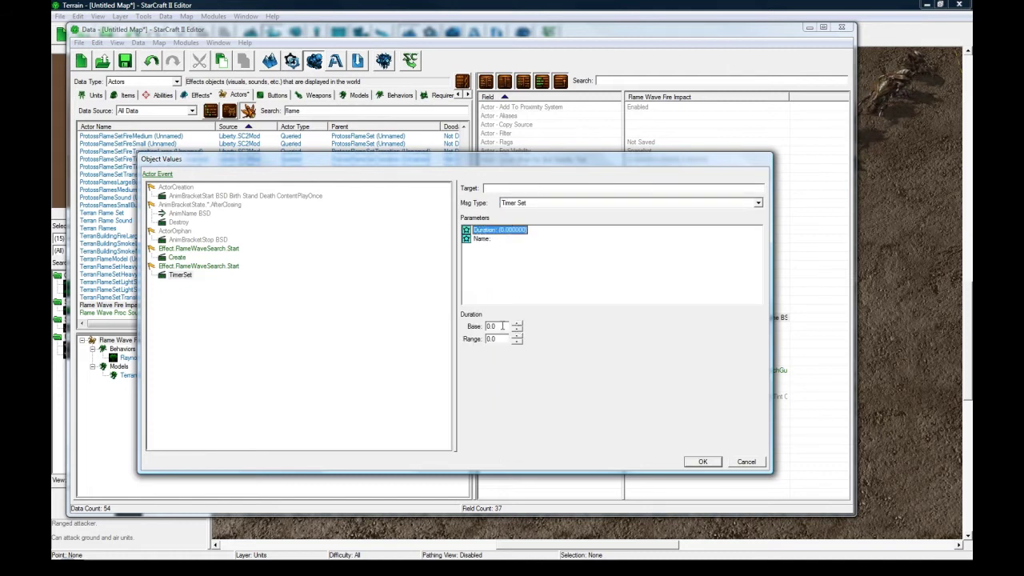
# Set the Timer Set message's base duration to 0.8 and its custom name to t1
pyautogui.doubleClick(502, 326)
pyautogui.write('0.8')
pyautogui.click(490, 240)
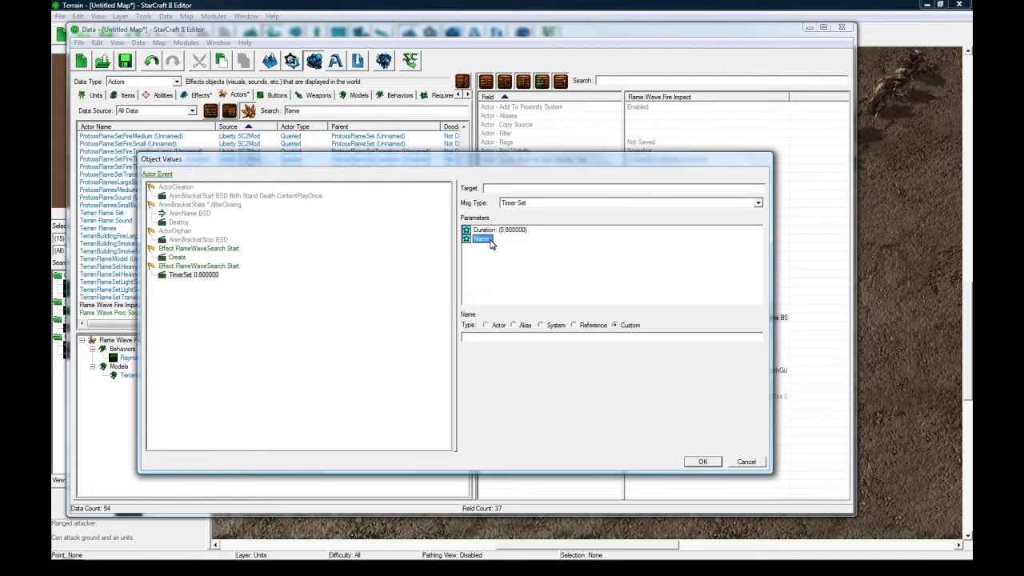
pyautogui.click(495, 337)
pyautogui.write('t1')
pyautogui.click(516, 265)
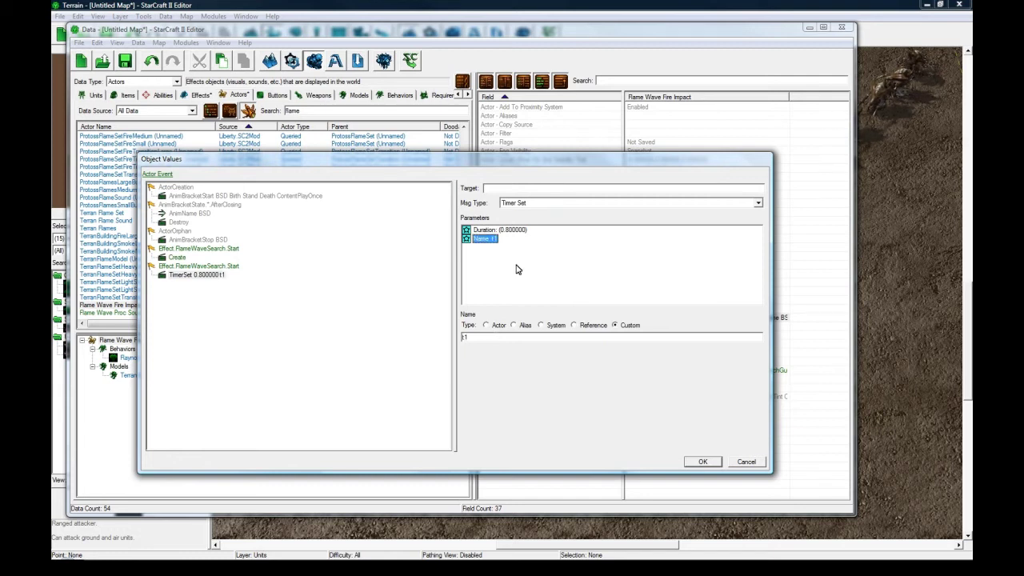
# Duplicate the FlameWaveSearch Start event that sets the timer and change the copy's event type to Timer Expired
pyautogui.click(200, 265)
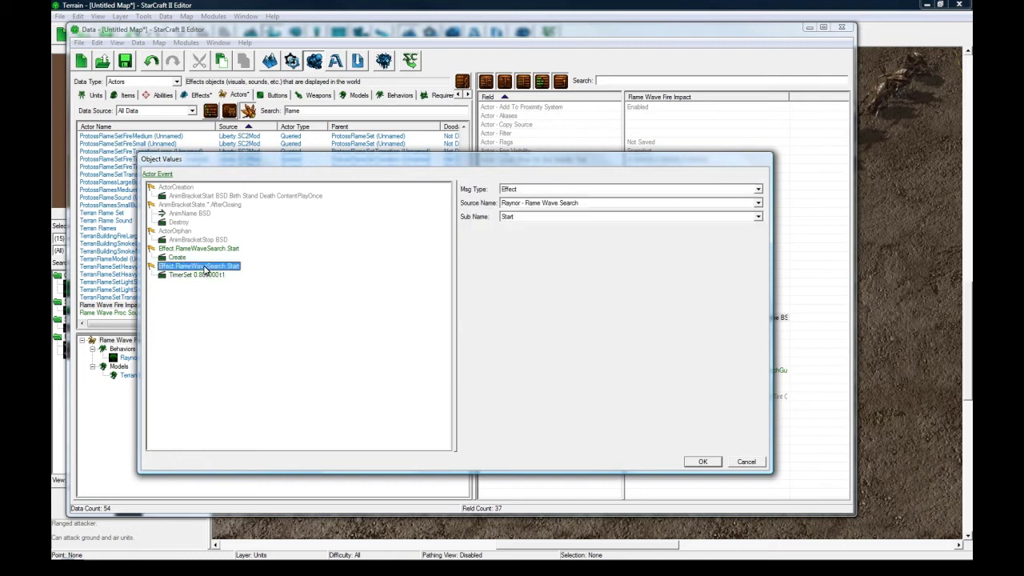
pyautogui.hotkey('ctrl', 'v')
pyautogui.click(521, 193)
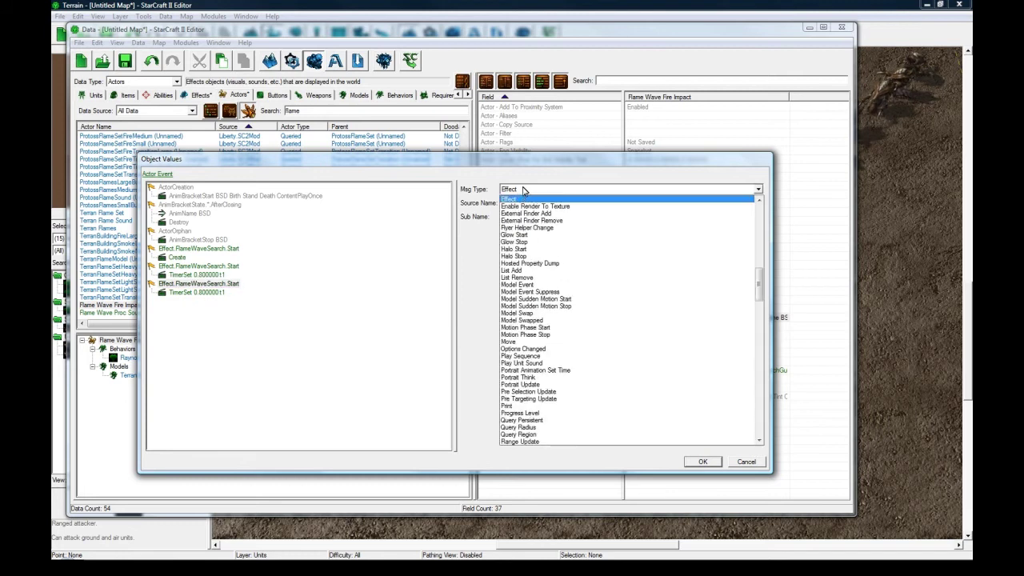
pyautogui.press('t')
pyautogui.scroll(-12, 553, 393)
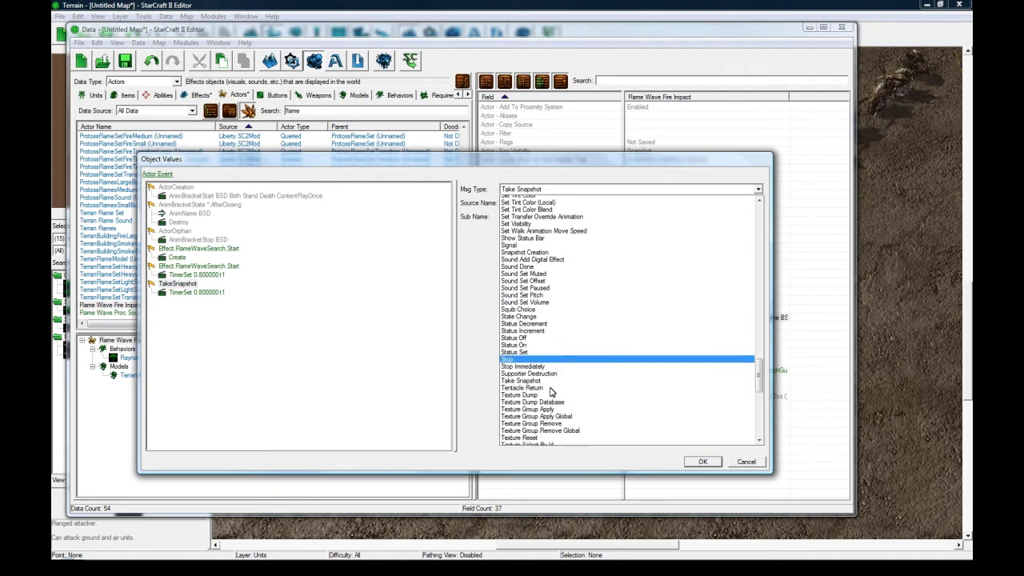
pyautogui.scroll(-3, 557, 403)
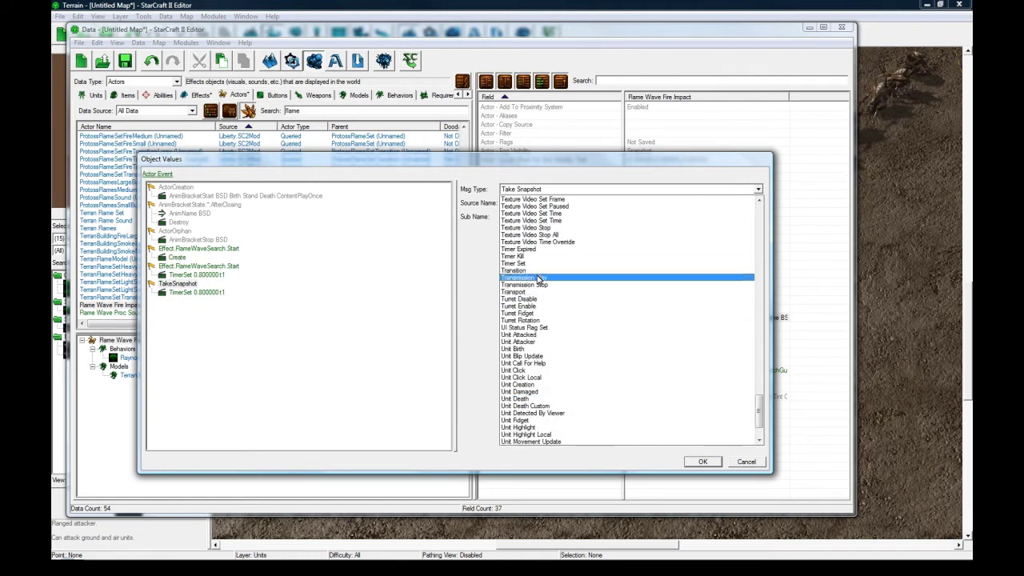
pyautogui.click(543, 247)
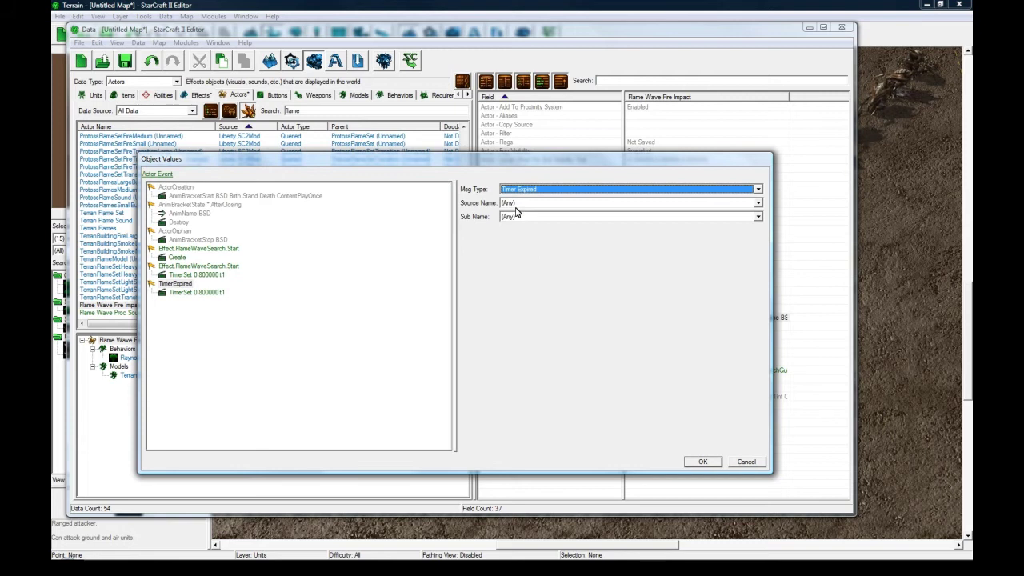
# Add a term to the TimerExpired event with type TimerName and custom name t1
pyautogui.click(182, 285)
pyautogui.rightClick(186, 290)
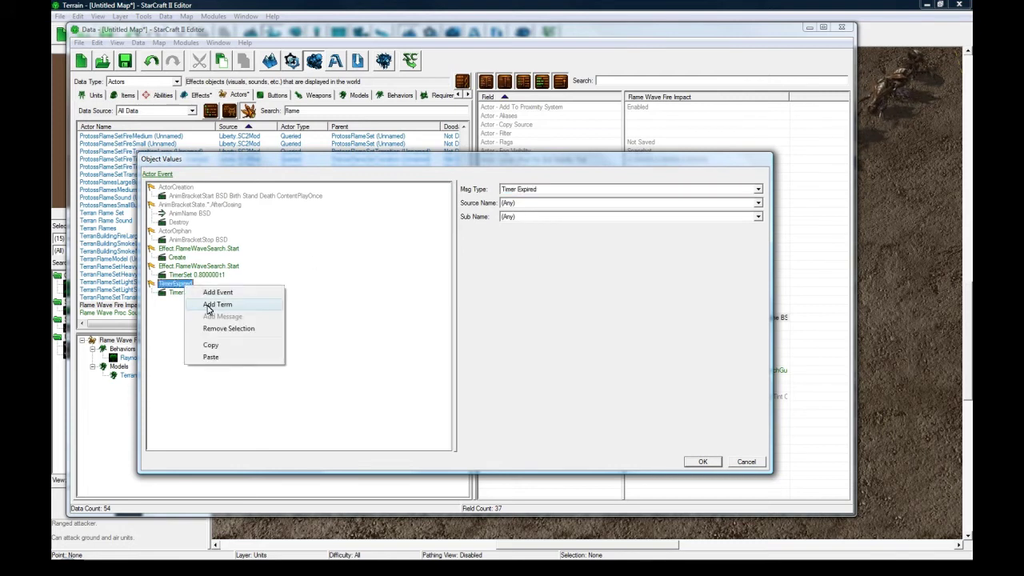
pyautogui.click(217, 305)
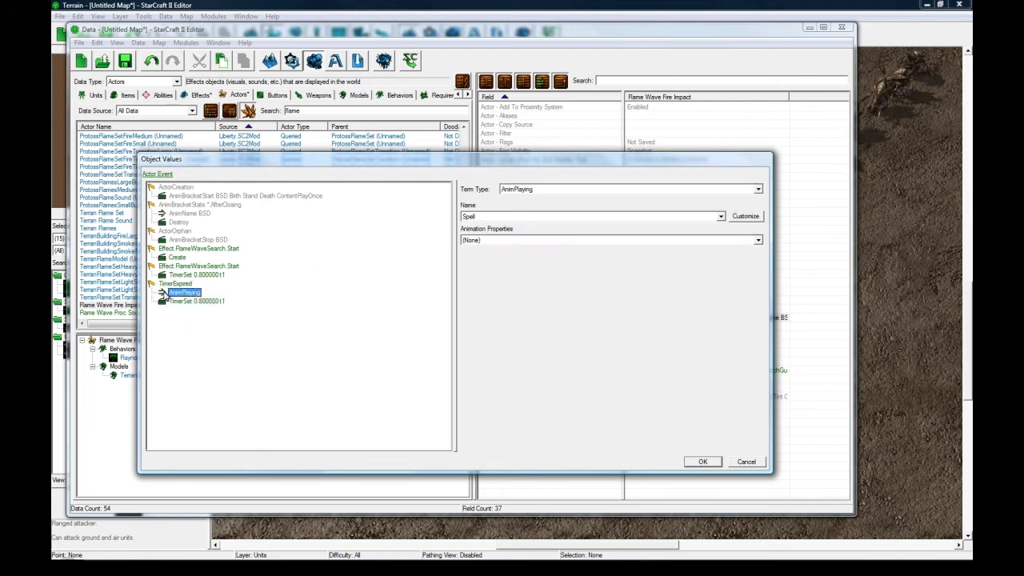
pyautogui.click(514, 191)
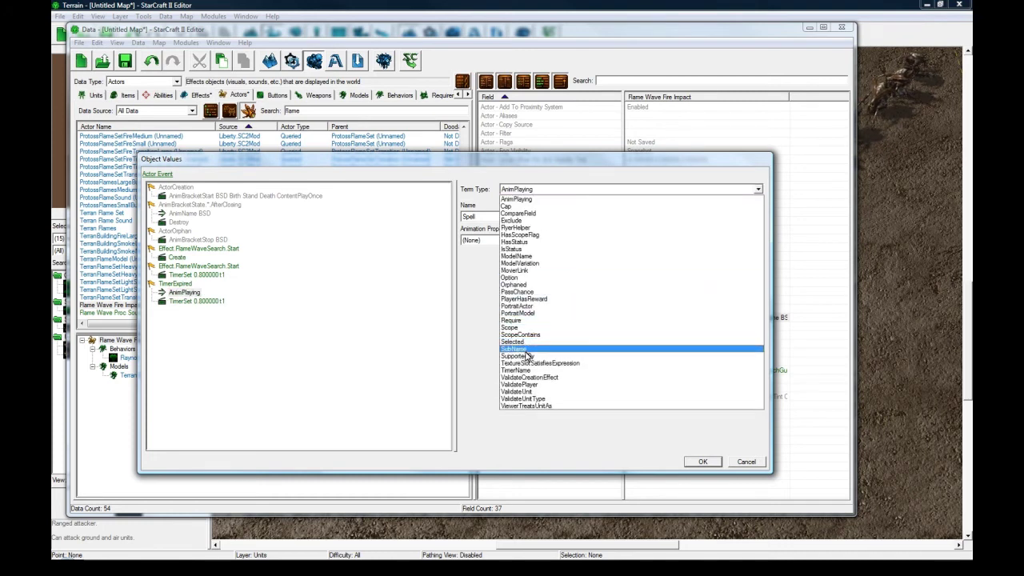
pyautogui.click(526, 370)
pyautogui.click(491, 227)
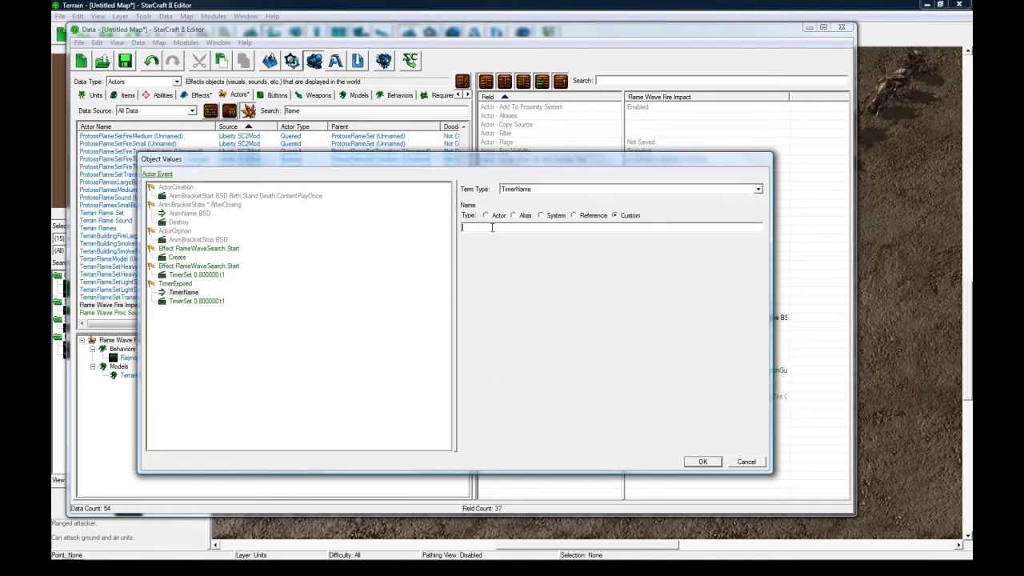
# Change the message under the TimerExpired event from Timer Set to Destroy
pyautogui.click(200, 301)
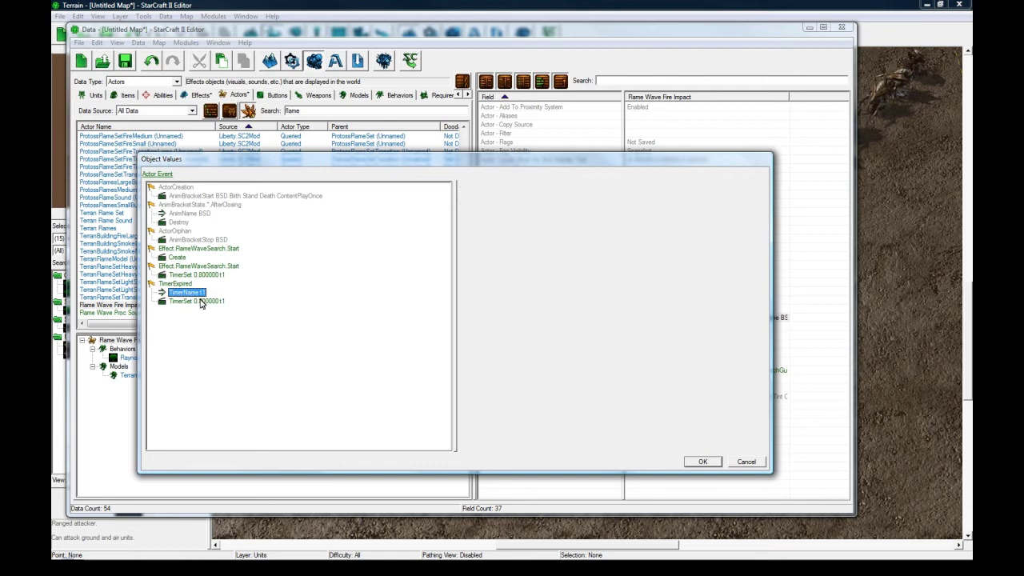
pyautogui.click(525, 204)
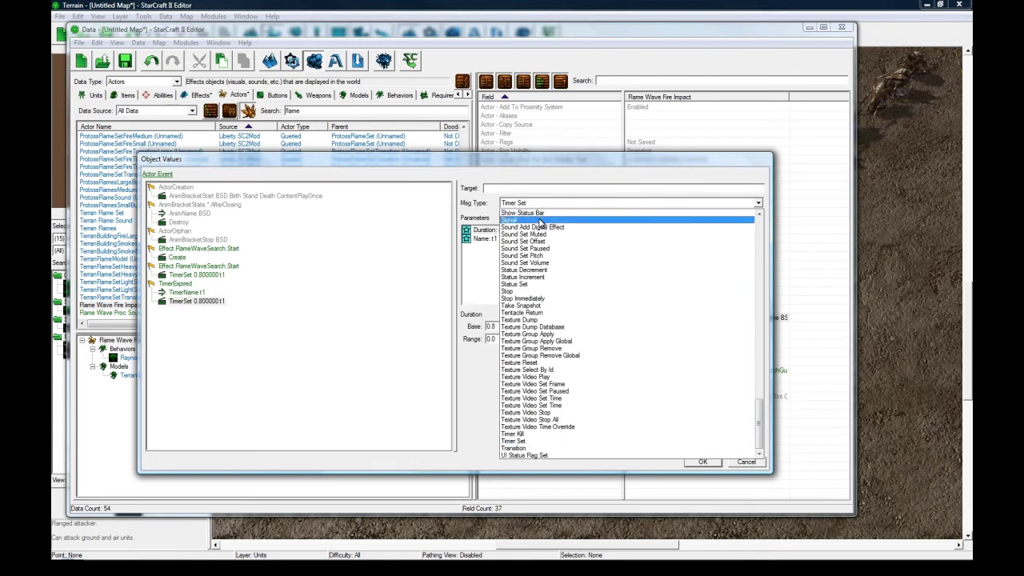
pyautogui.press('d')
pyautogui.click(529, 230)
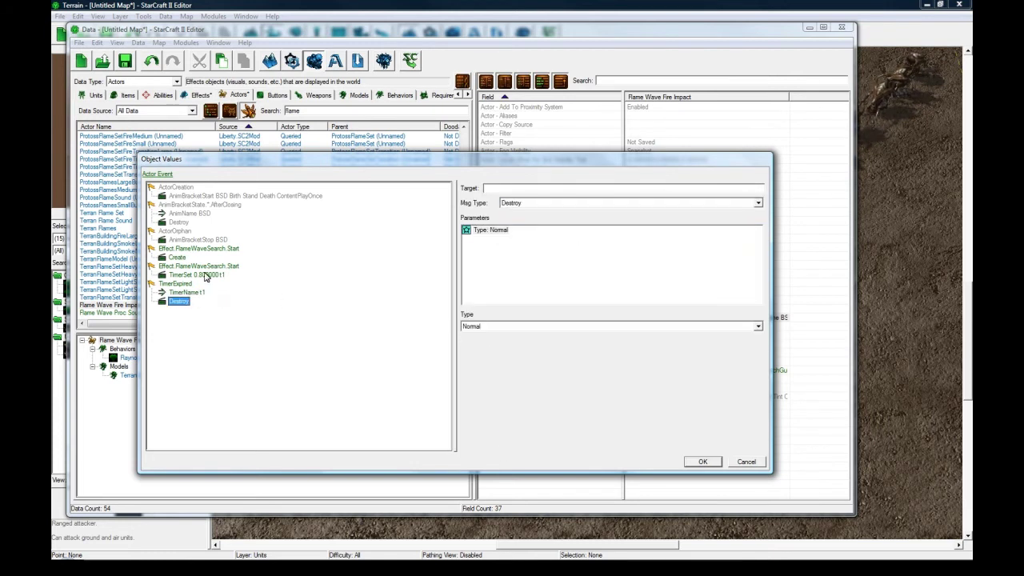
# Review the FlameWaveSearch Start, TimerExpired and AnimBracketState events with their terms and messages, and accept the event changes
pyautogui.click(192, 249)
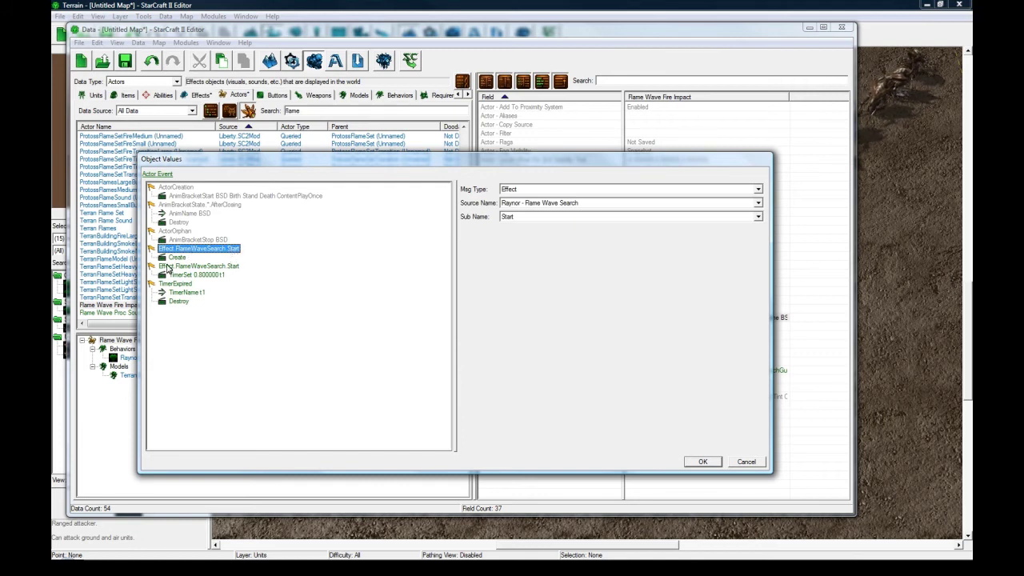
pyautogui.click(173, 257)
pyautogui.click(205, 267)
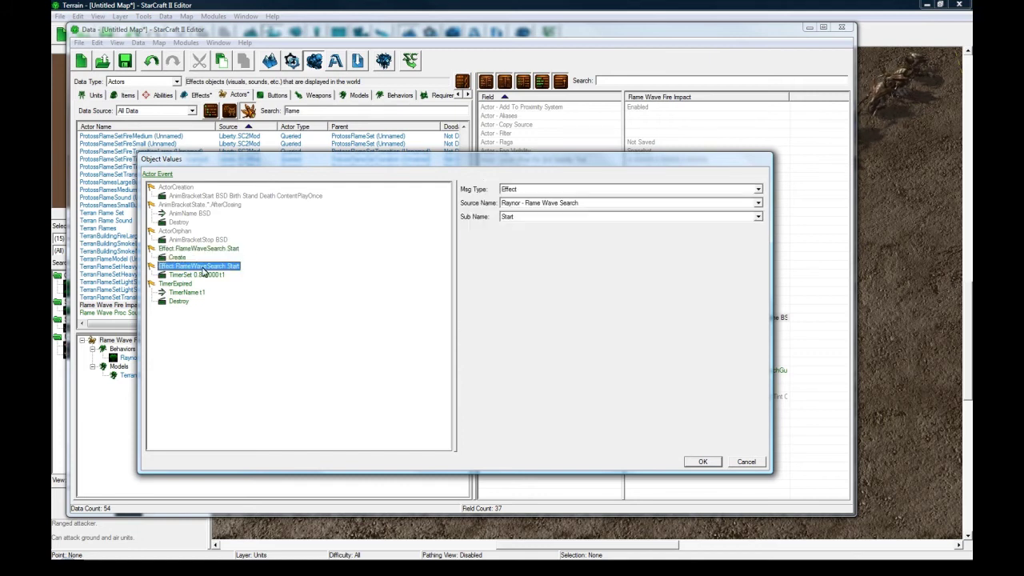
pyautogui.click(200, 275)
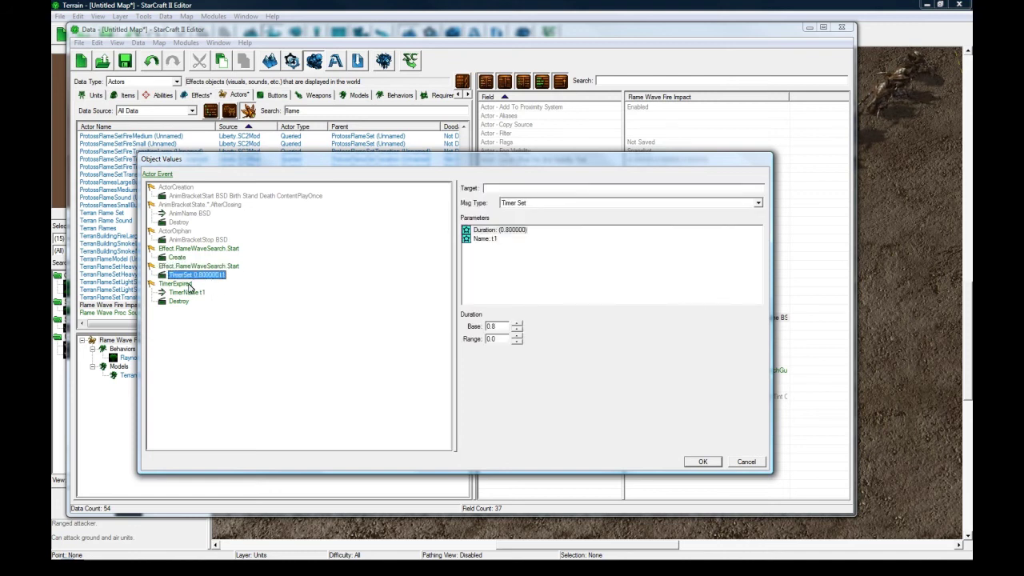
pyautogui.click(188, 284)
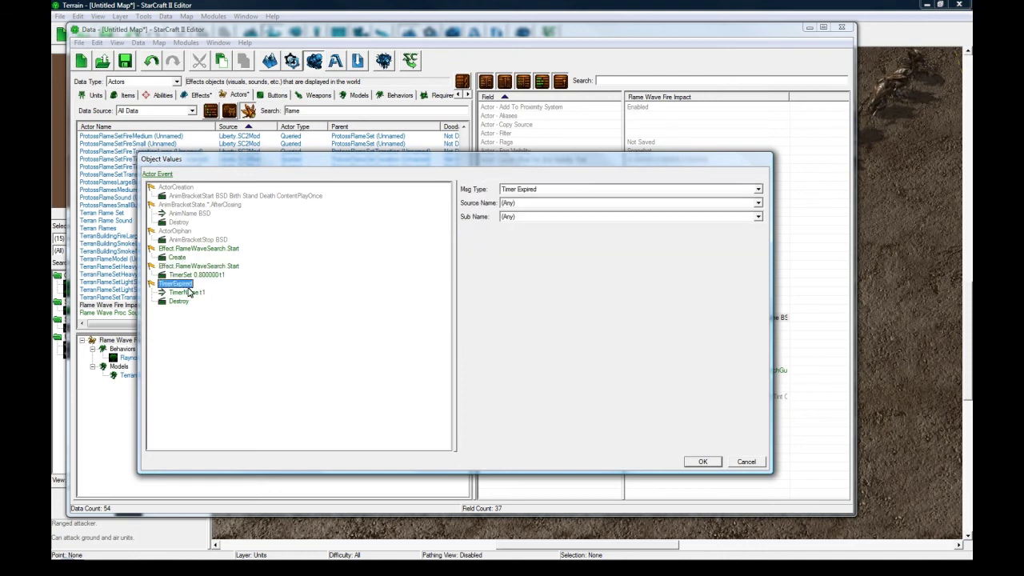
pyautogui.click(190, 293)
pyautogui.click(177, 284)
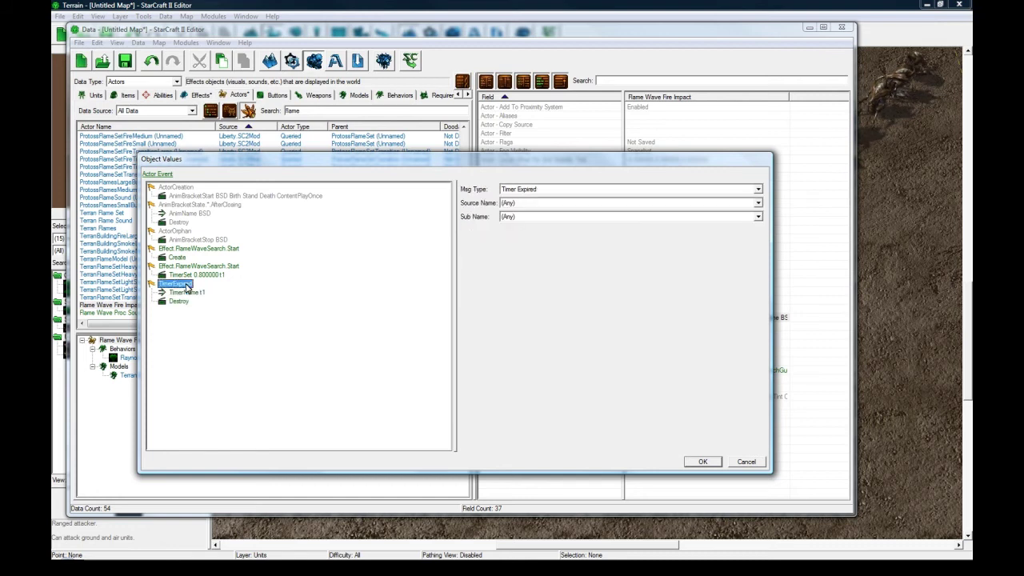
pyautogui.click(194, 205)
pyautogui.click(183, 222)
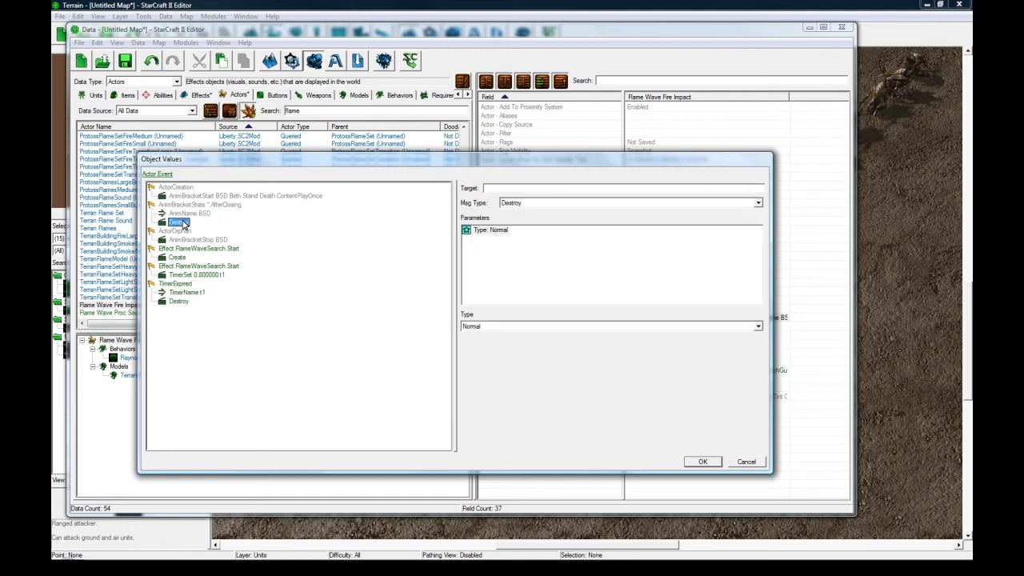
pyautogui.click(189, 214)
pyautogui.click(186, 222)
pyautogui.click(192, 205)
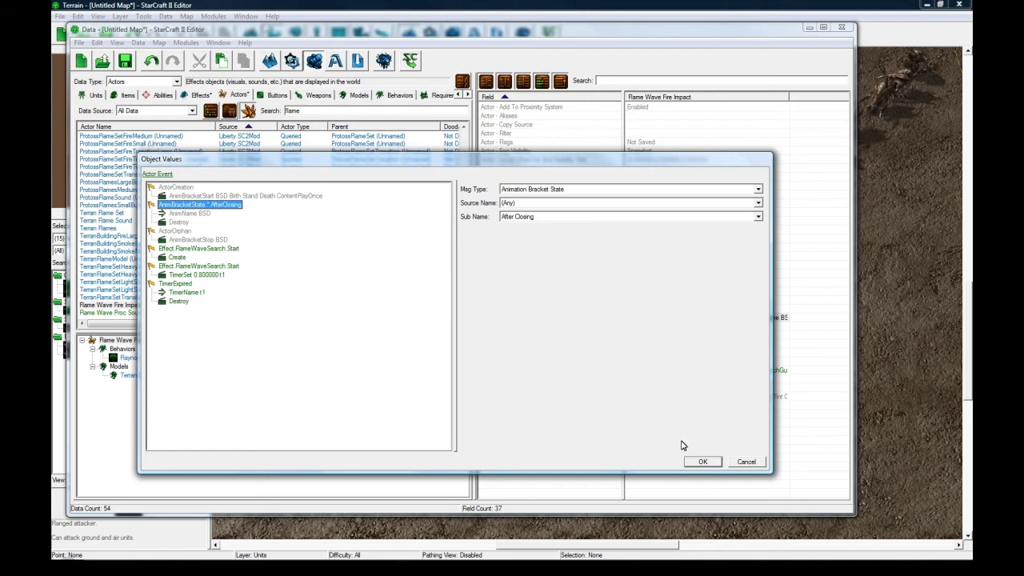
pyautogui.click(696, 463)
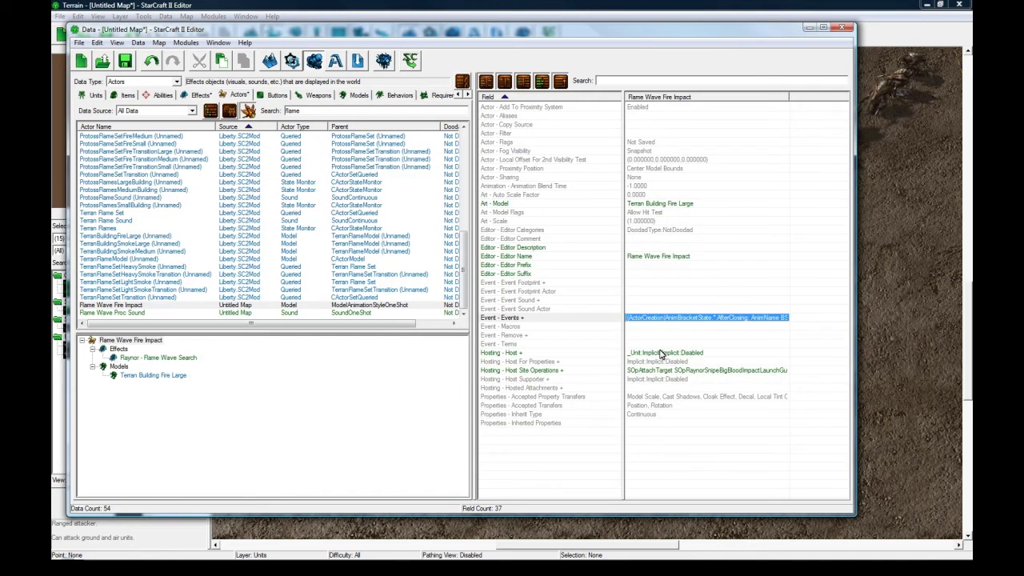
# Clear the _Unit alias from the Flame Wave Fire Impact actor's Host by switching the subject type to Custom with an empty name
pyautogui.click(568, 354)
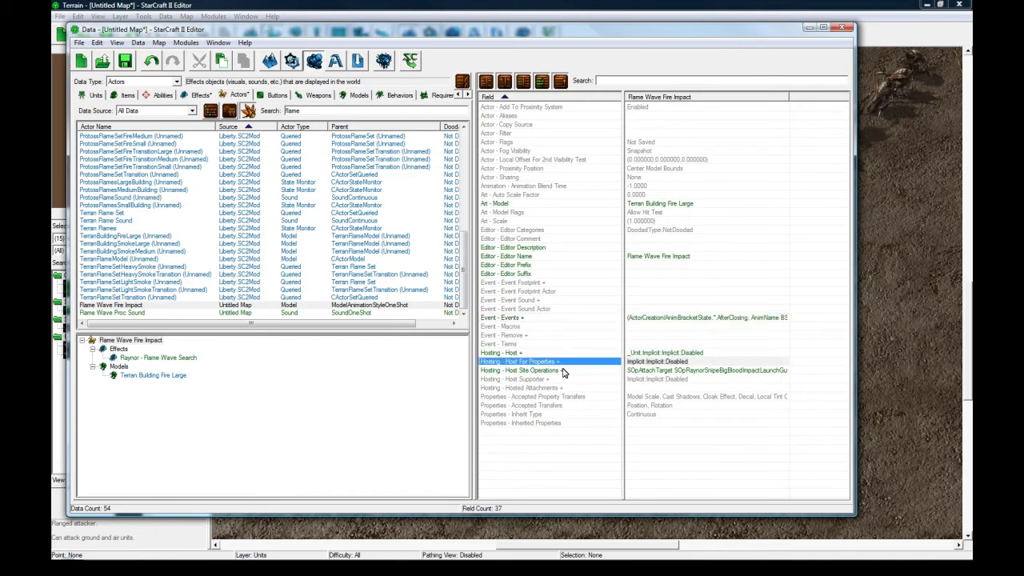
pyautogui.click(638, 354)
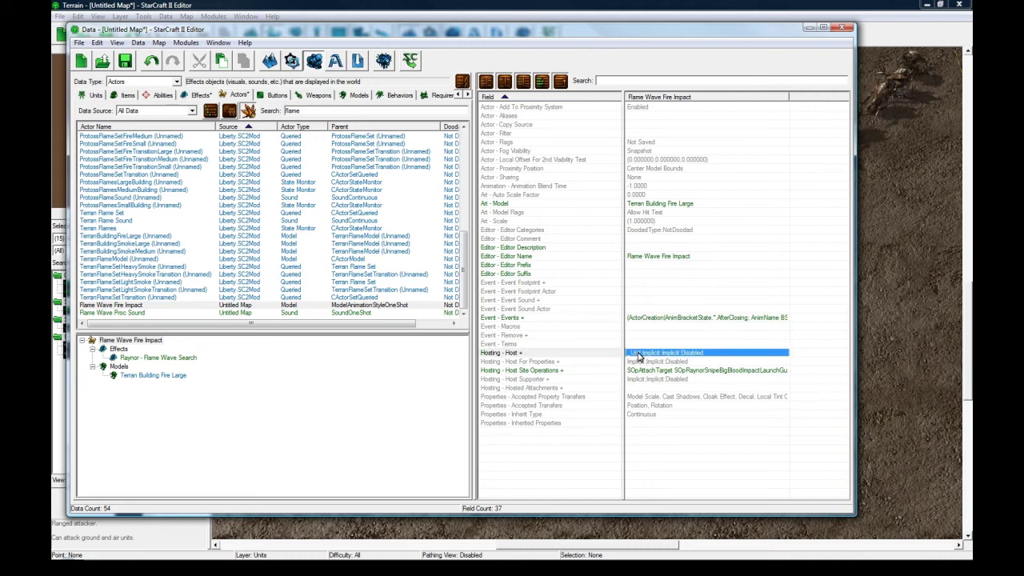
pyautogui.doubleClick(638, 357)
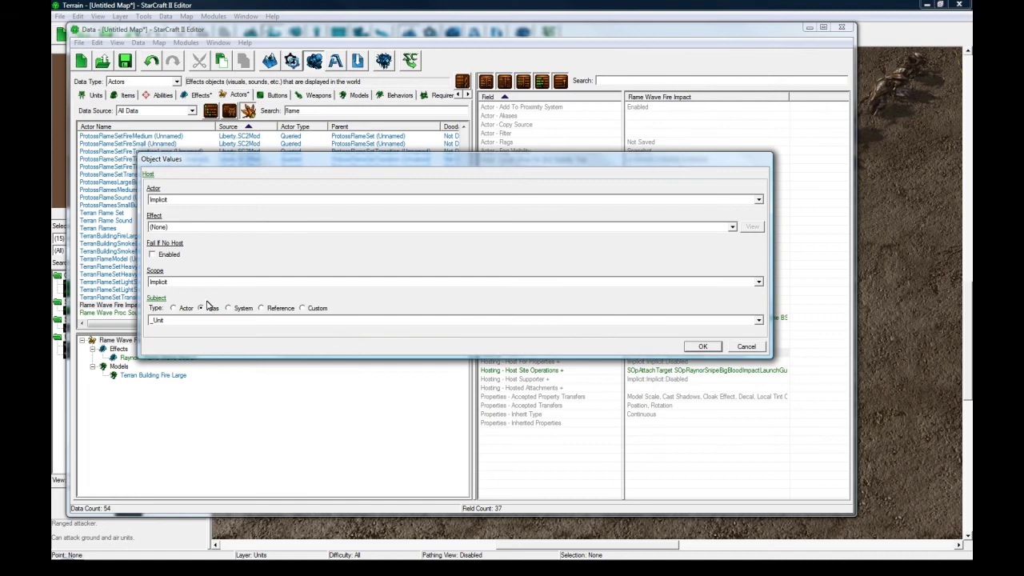
pyautogui.click(190, 321)
pyautogui.click(186, 329)
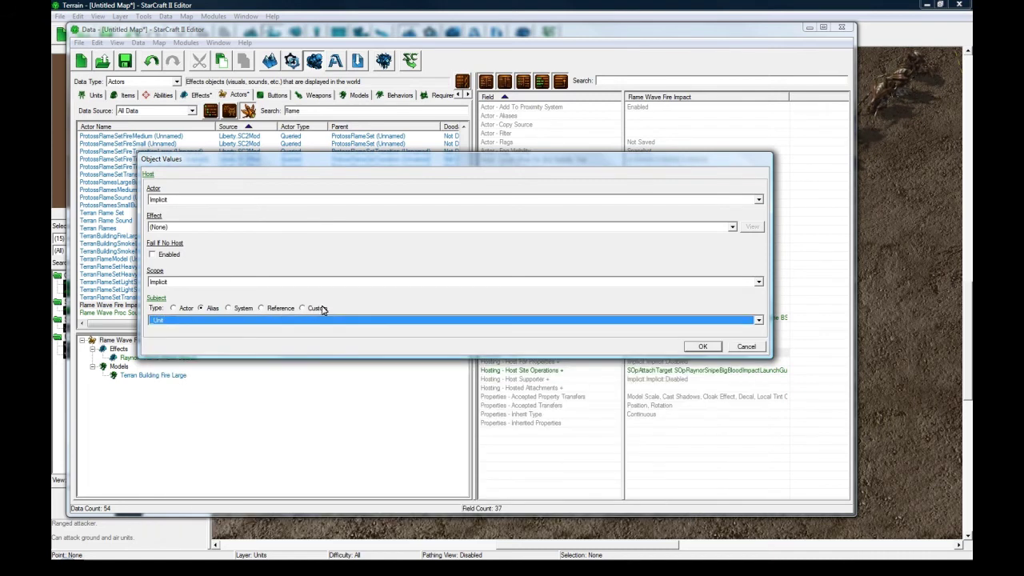
pyautogui.click(318, 308)
pyautogui.click(702, 346)
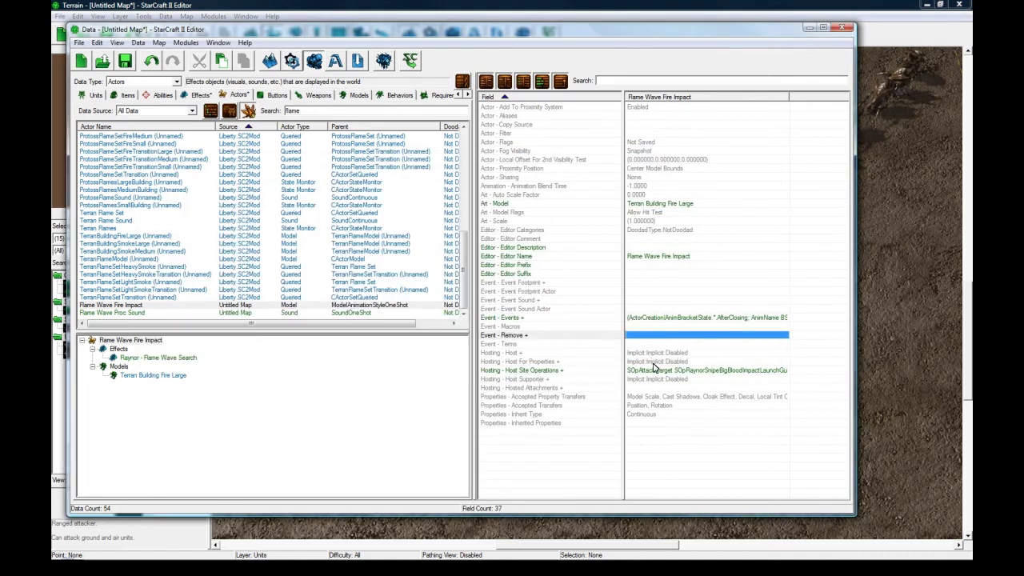
pyautogui.click(656, 361)
pyautogui.doubleClick(655, 360)
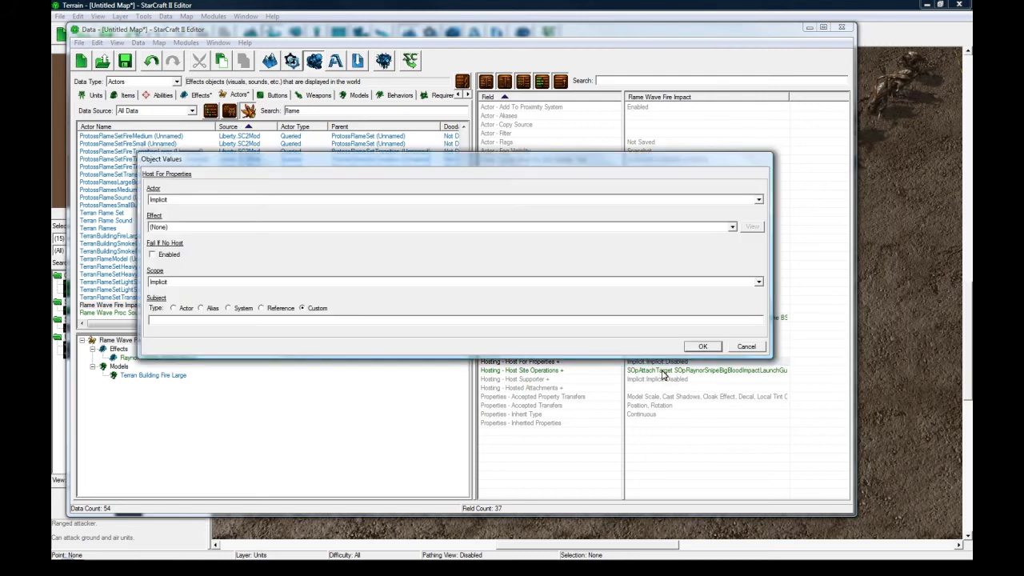
pyautogui.click(745, 345)
# Remove SOpAttachTarget, SOpRaynorSnipeBigBloodImpactLaunchGuide and SOpPatch15 from the Flame Wave Fire Impact actor's Host Site Operations
pyautogui.doubleClick(692, 370)
pyautogui.click(283, 265)
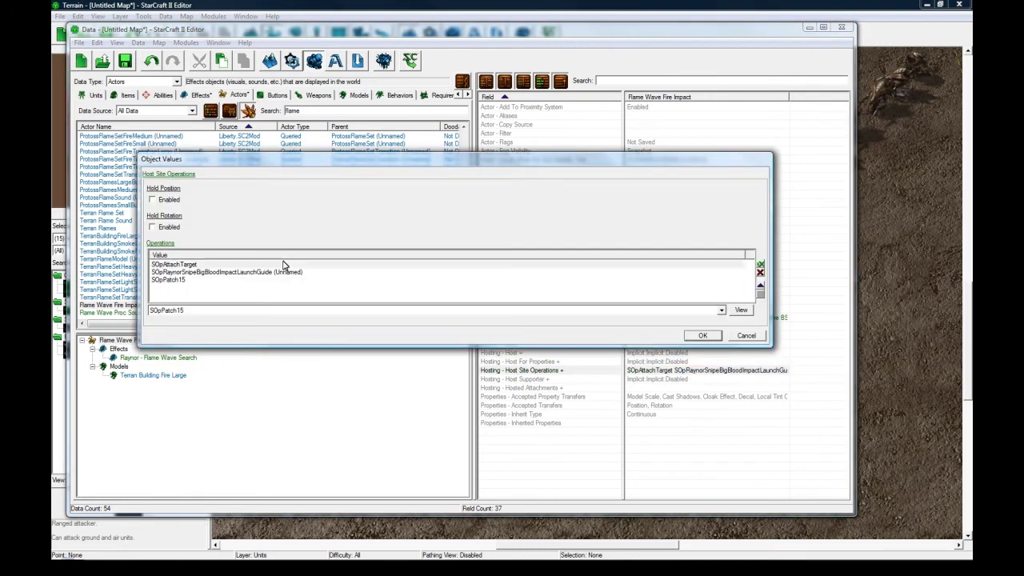
pyautogui.click(759, 273)
pyautogui.click(759, 273)
pyautogui.click(760, 273)
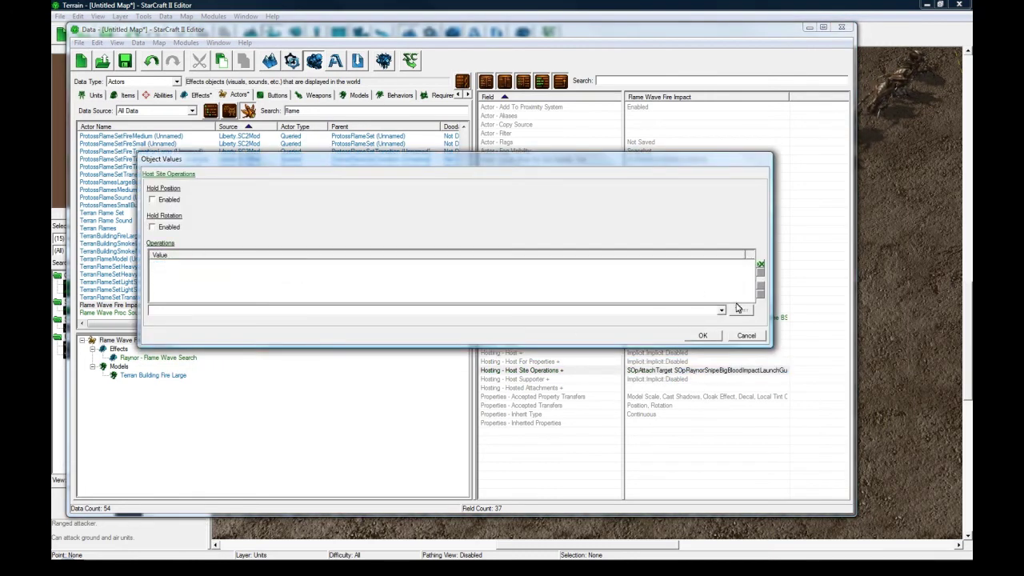
# Accept the emptied Host Site Operations of the Flame Wave Fire Impact actor
pyautogui.click(702, 335)
pyautogui.click(670, 370)
pyautogui.click(668, 379)
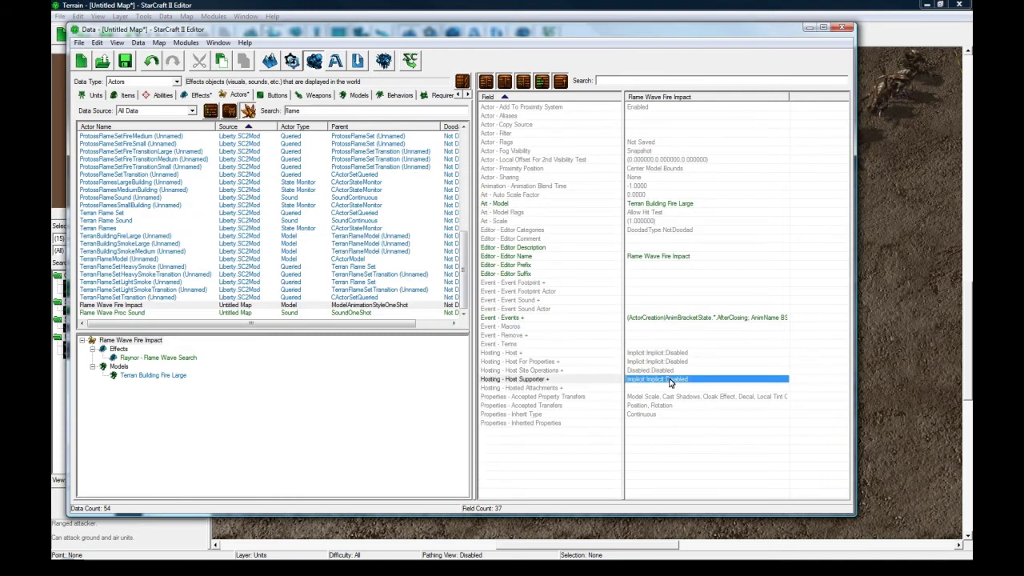
# Review the Raynor - Flame Wave Persistent effect and its linked fire impact and sound actors, damage effect and search effect
pyautogui.click(197, 95)
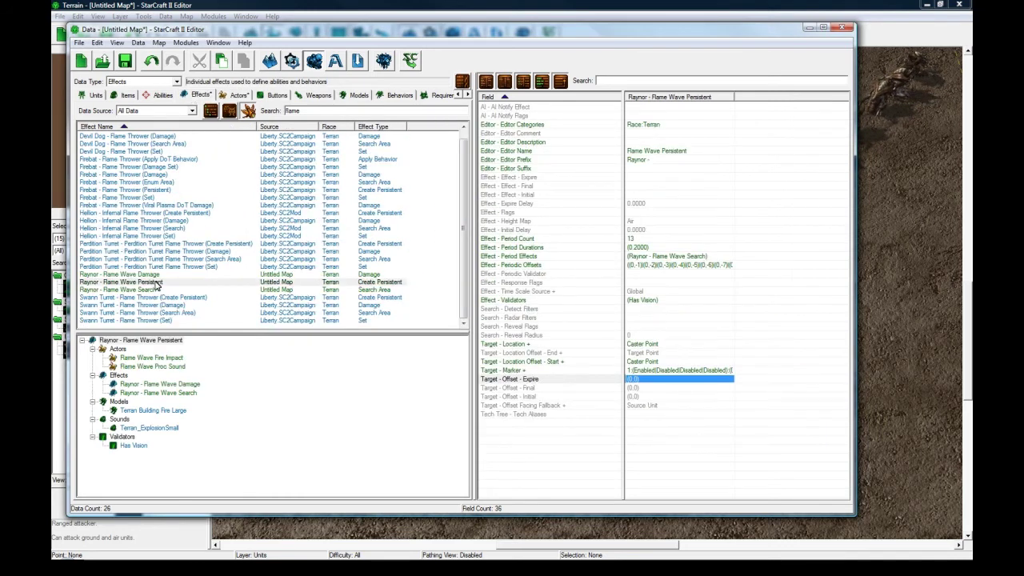
pyautogui.click(157, 282)
pyautogui.click(173, 357)
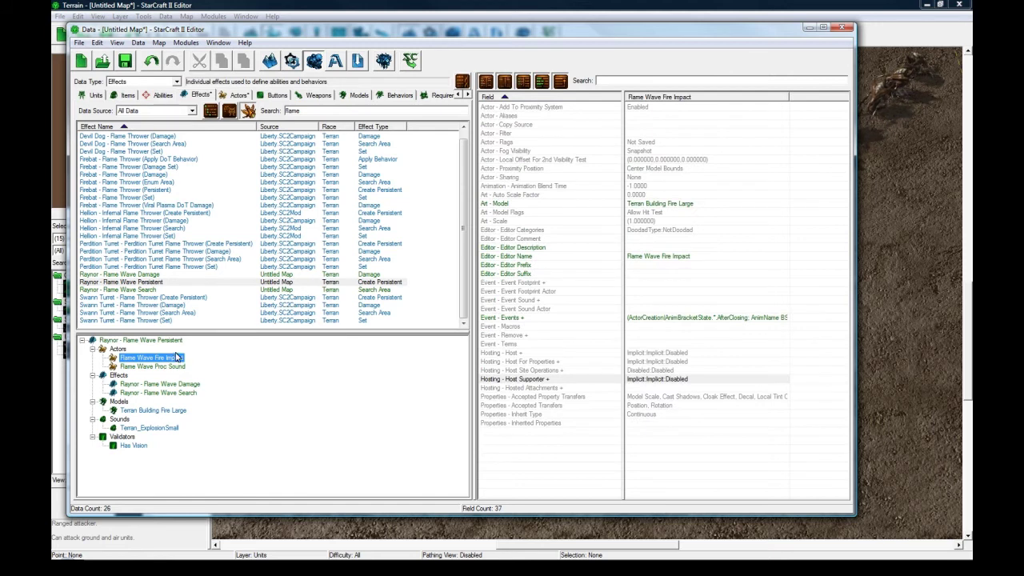
pyautogui.click(171, 366)
pyautogui.click(185, 385)
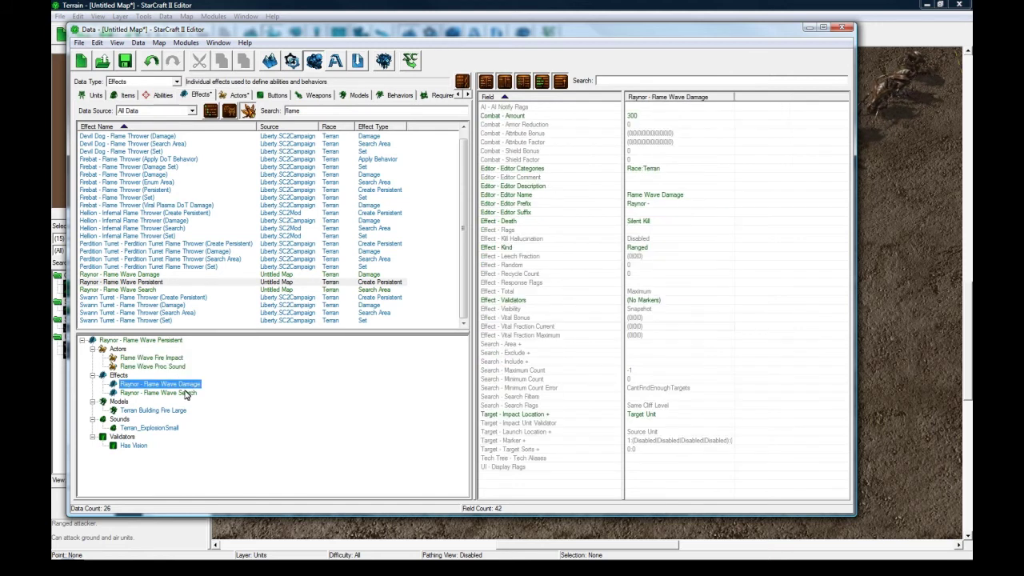
pyautogui.click(185, 392)
pyautogui.click(168, 341)
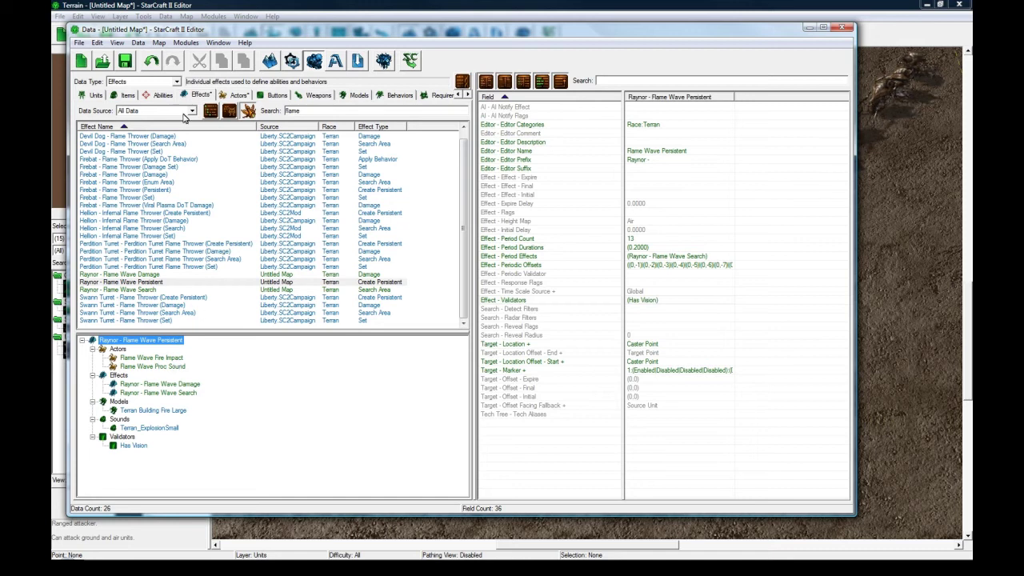
# Search the units for "raynor" and select Jim Raynor (Sniper)
pyautogui.click(98, 96)
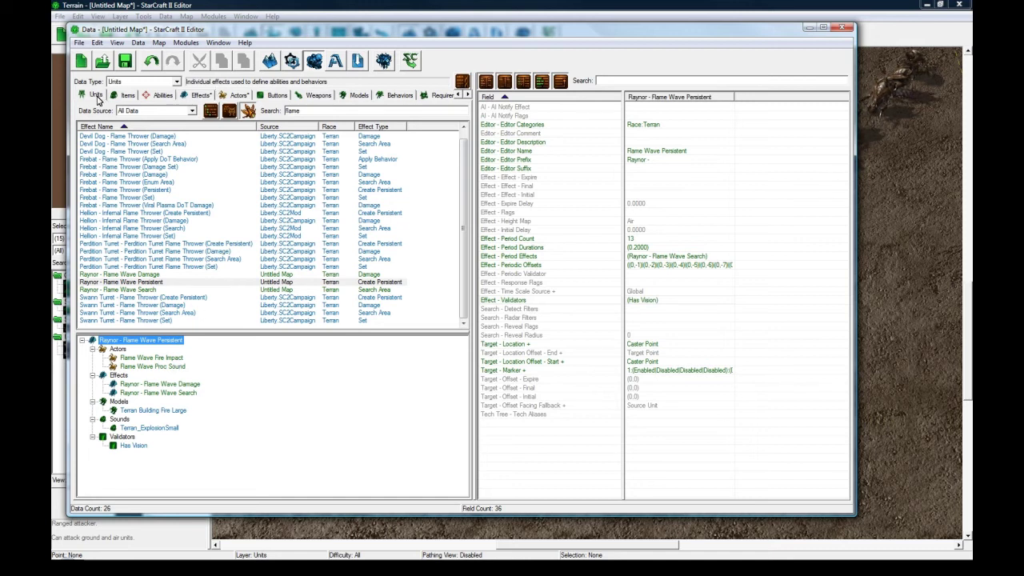
pyautogui.doubleClick(308, 110)
pyautogui.write('raynor')
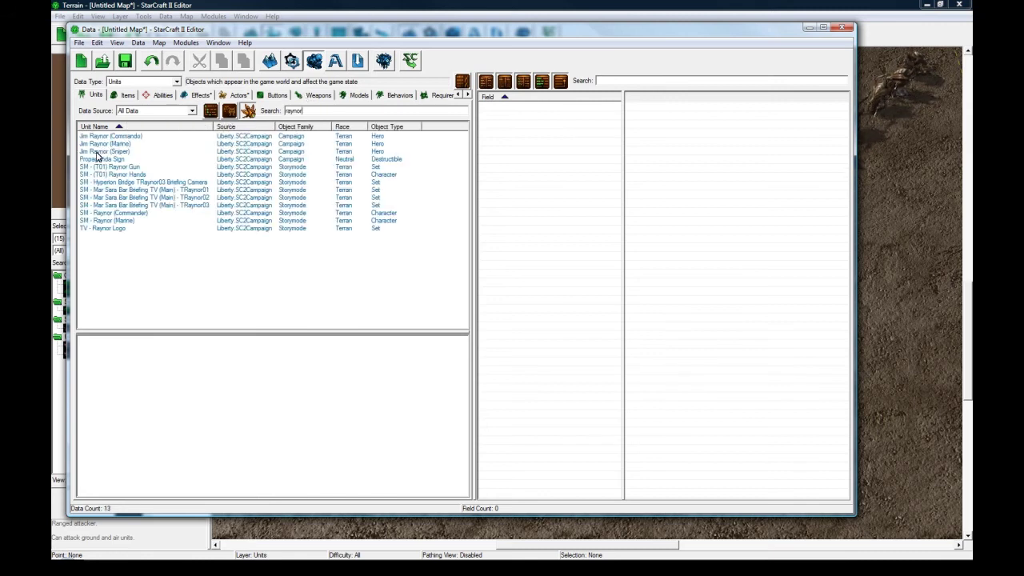
pyautogui.click(98, 152)
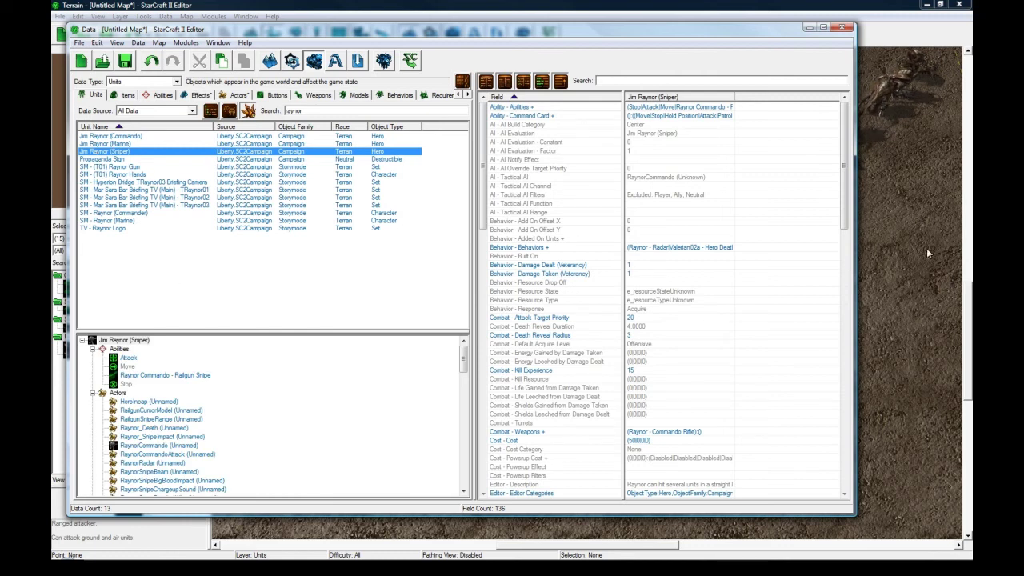
pyautogui.click(238, 339)
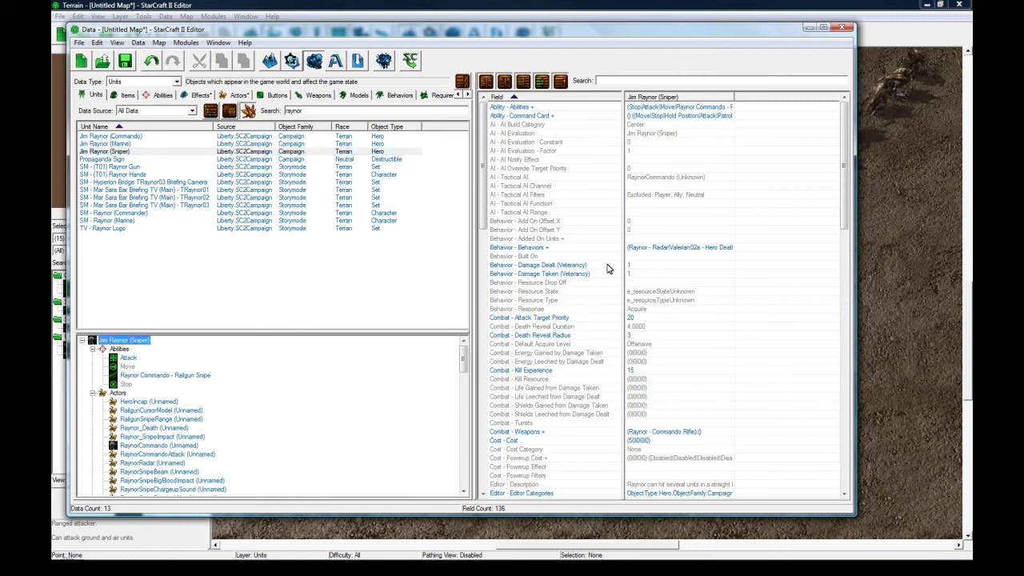
# Look through Jim Raynor (Sniper)'s fields and linked objects, and select his Raynor - Commando Rifle weapon
pyautogui.click(670, 307)
pyautogui.click(663, 254)
pyautogui.scroll(-3, 652, 340)
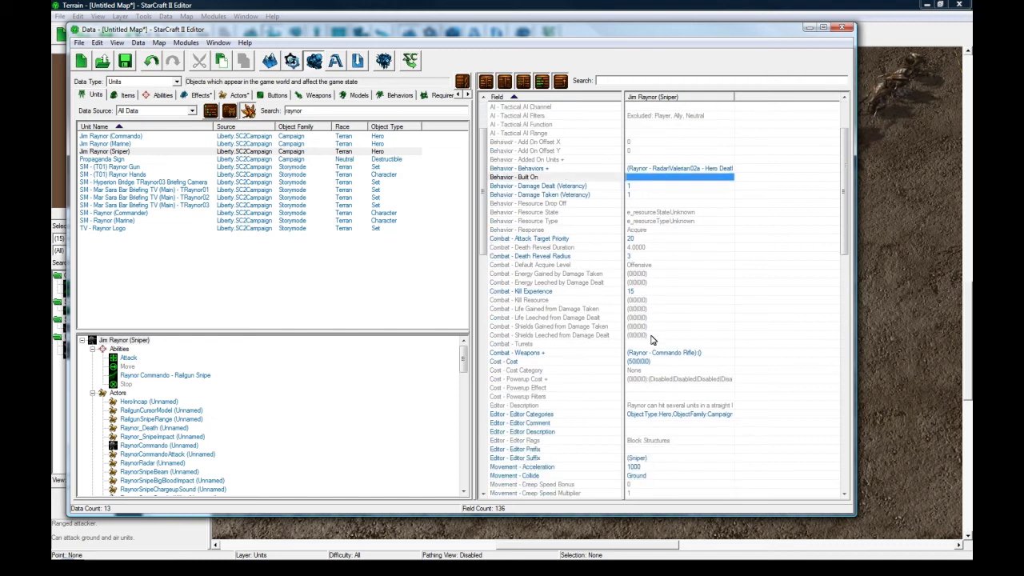
pyautogui.scroll(-1, 652, 341)
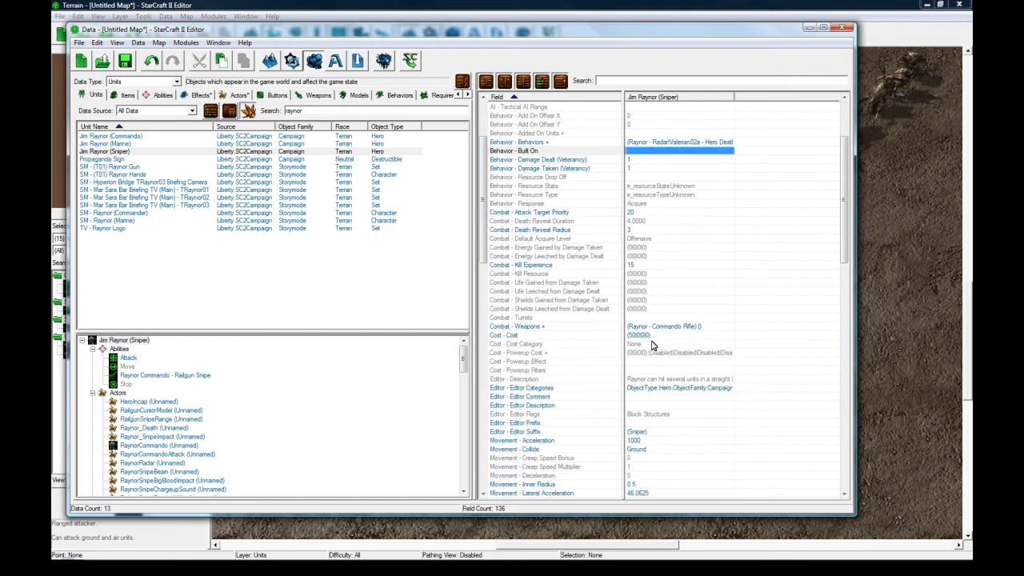
pyautogui.click(361, 410)
pyautogui.moveTo(463, 365); pyautogui.dragTo(461, 485)
pyautogui.click(163, 490)
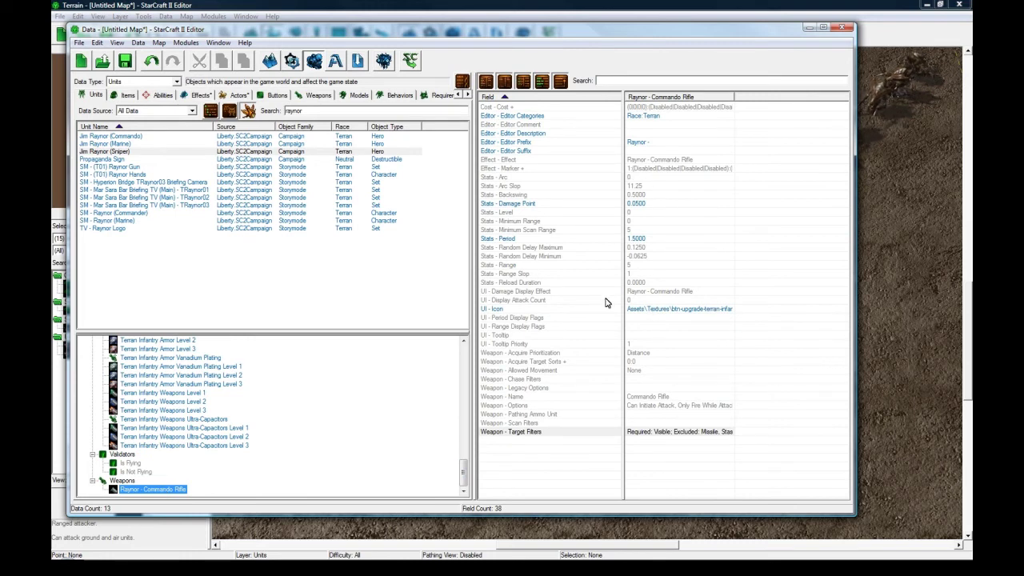
# Set the Commando Rifle weapon's Effect to Raynor - Flame Wave Persistent
pyautogui.doubleClick(652, 161)
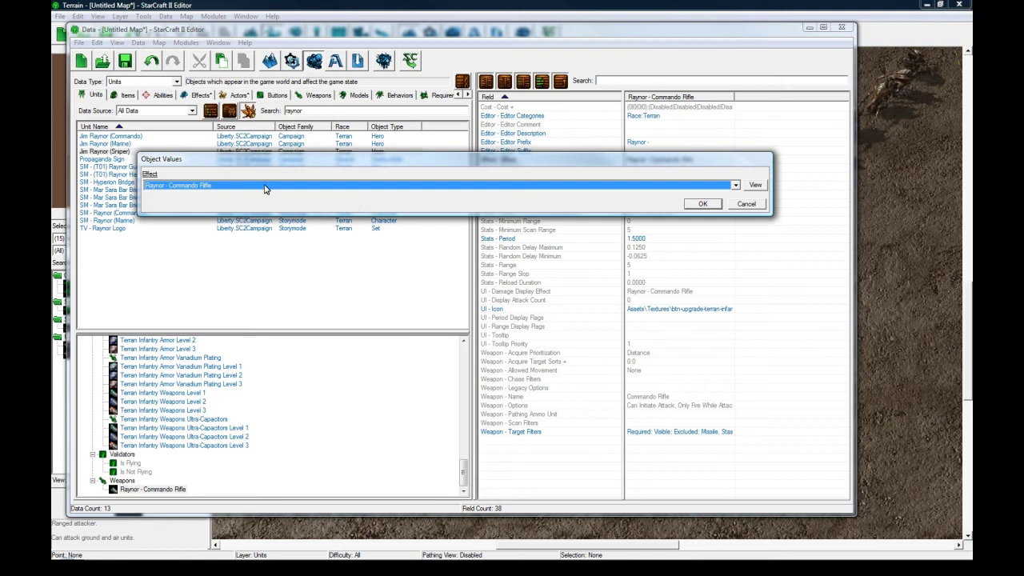
pyautogui.click(266, 189)
pyautogui.click(237, 224)
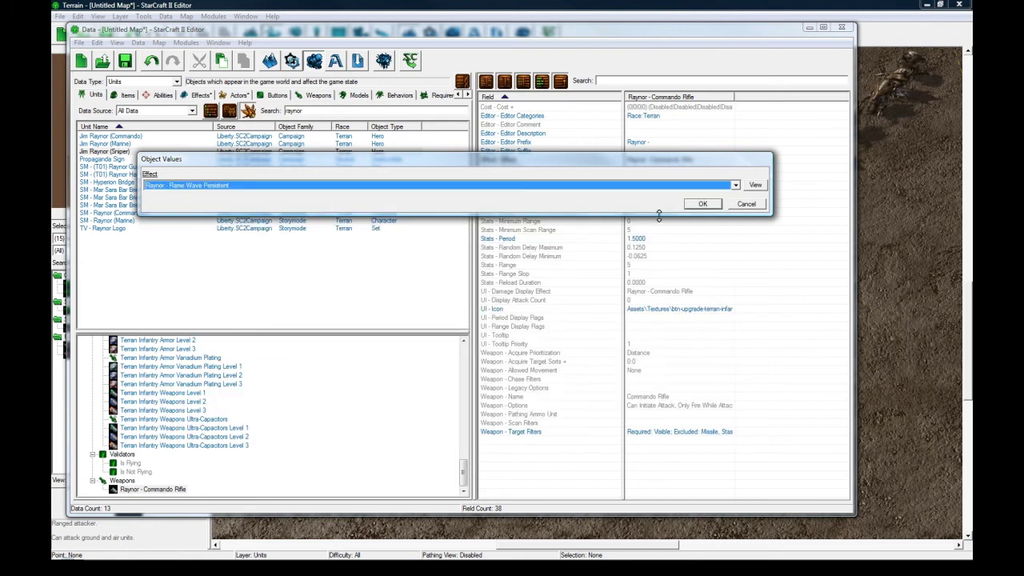
pyautogui.click(703, 205)
pyautogui.click(674, 169)
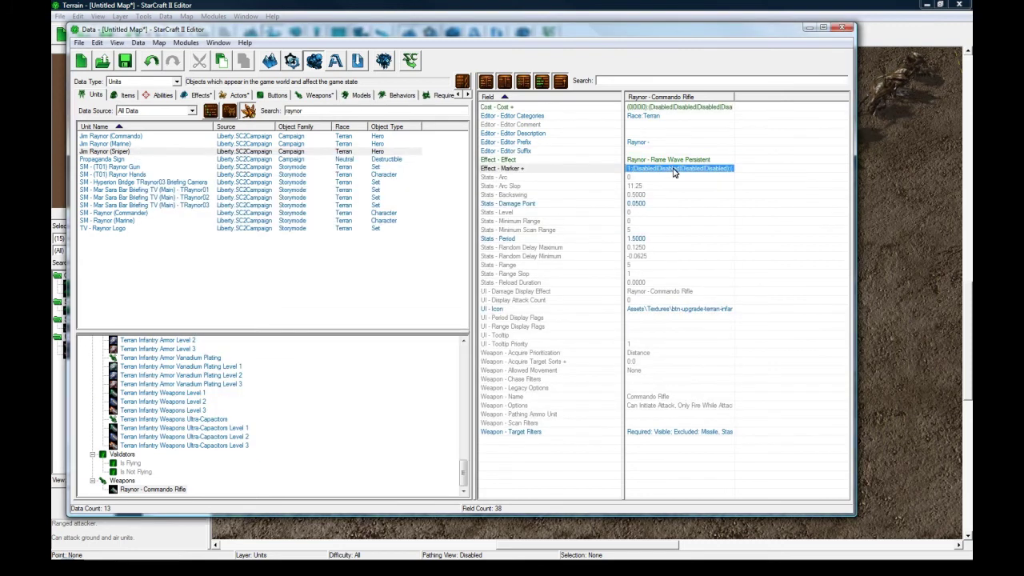
pyautogui.click(684, 160)
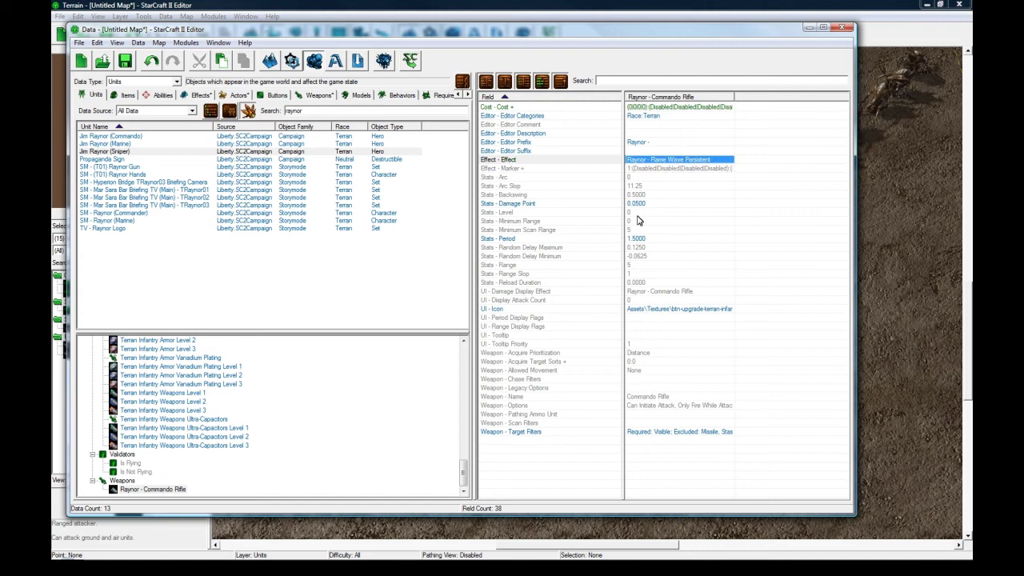
# Set the Commando Rifle weapon's Range to 8
pyautogui.click(645, 194)
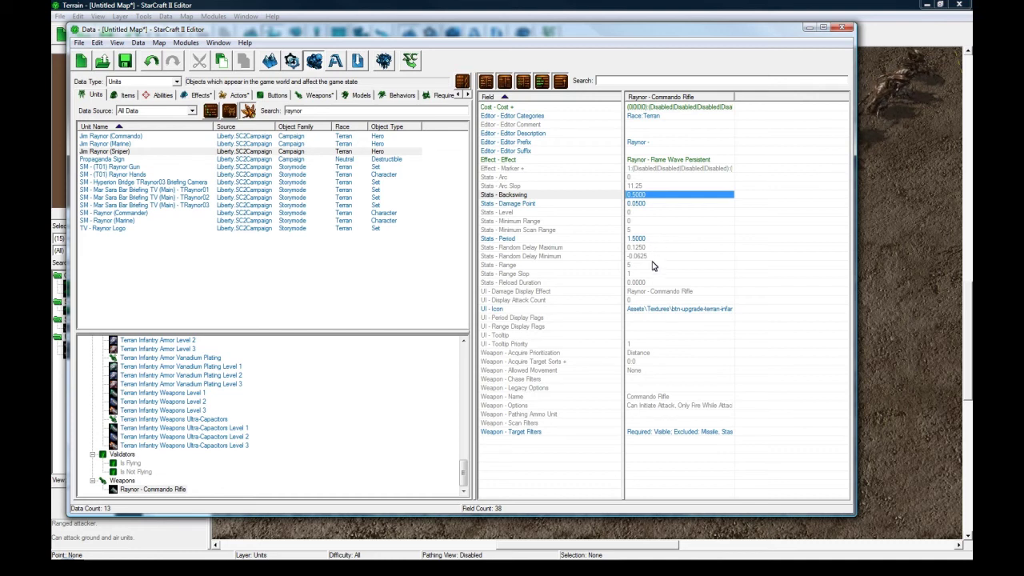
pyautogui.click(654, 240)
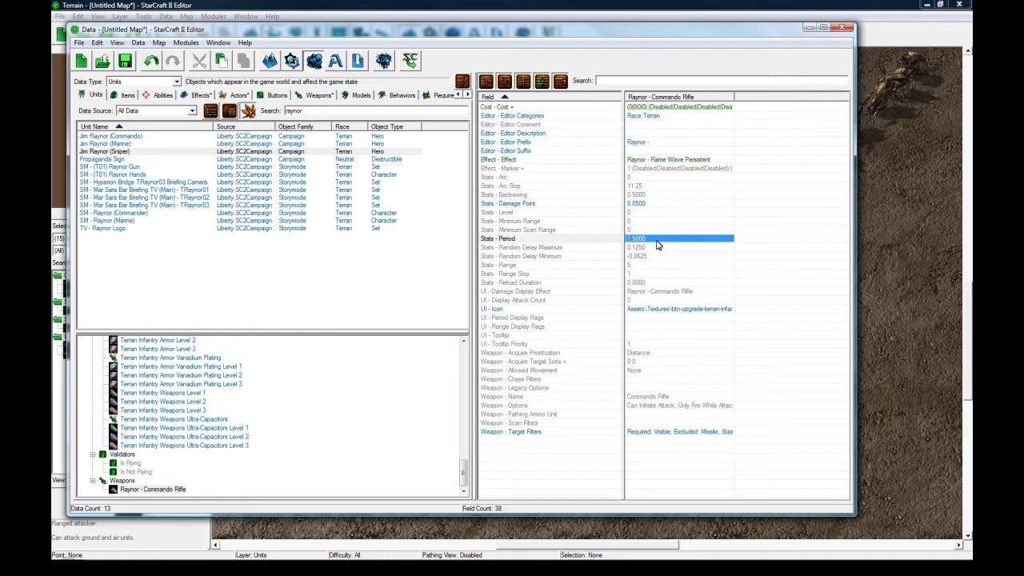
pyautogui.click(656, 231)
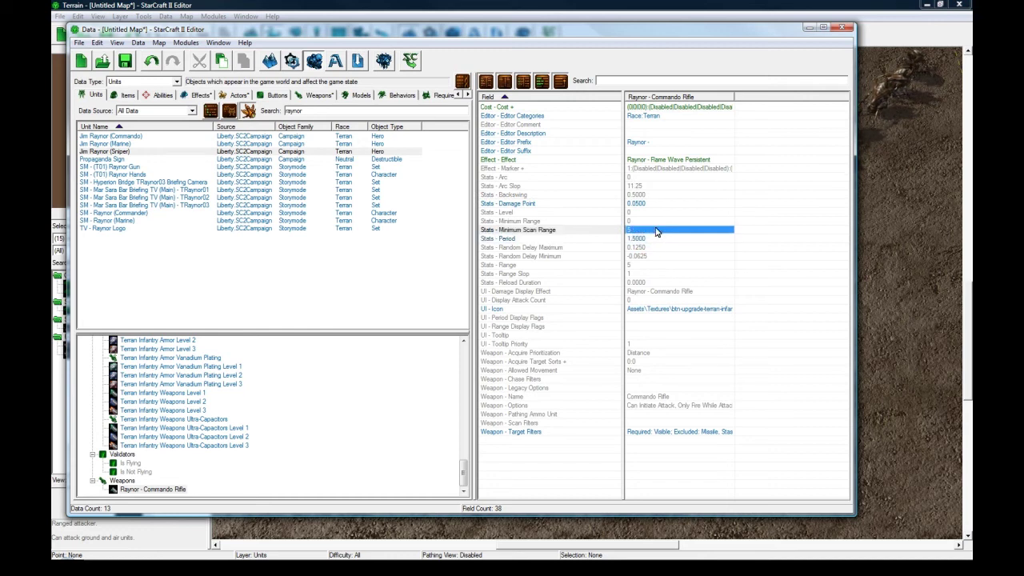
pyautogui.doubleClick(637, 267)
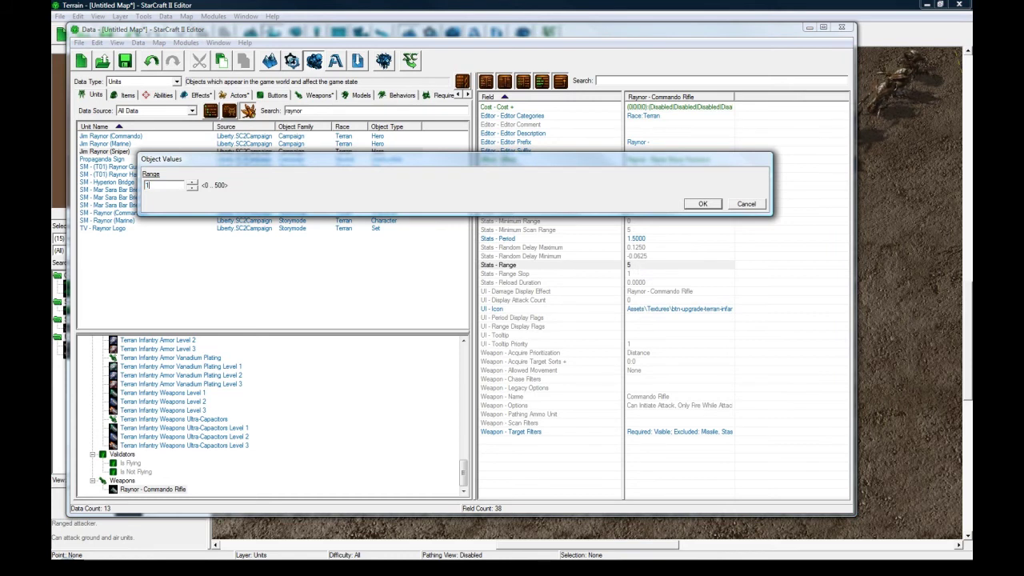
pyautogui.press('Return')
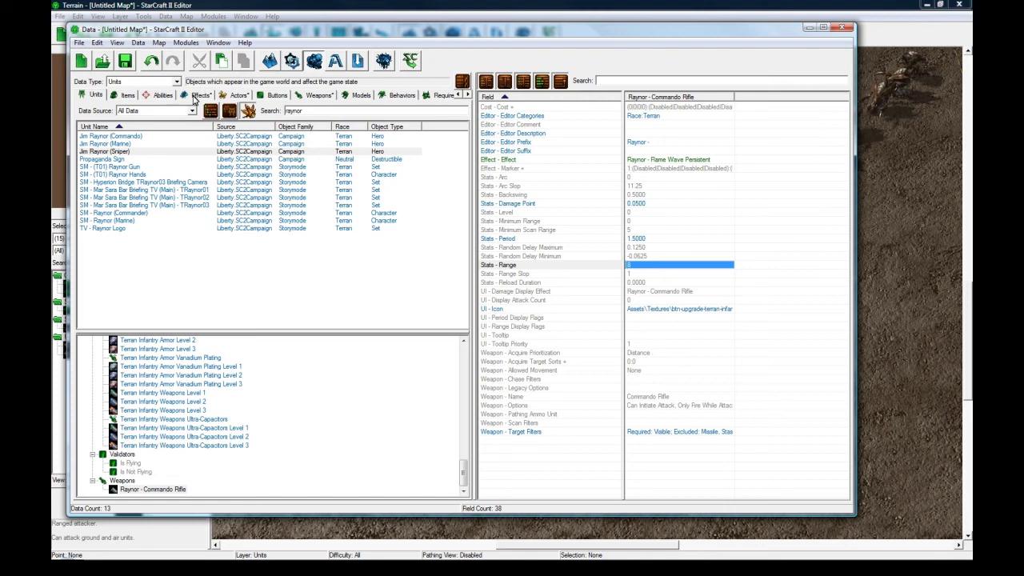
# Return to the Flame Wave Persistent effect, launch a test of the map and continue into the game past the result dialog
pyautogui.click(200, 94)
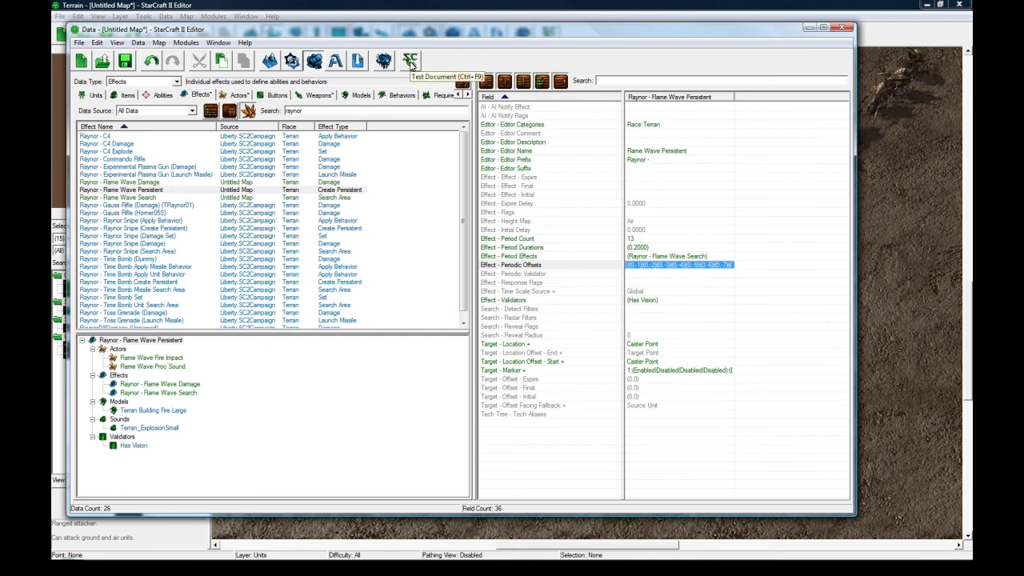
pyautogui.click(417, 69)
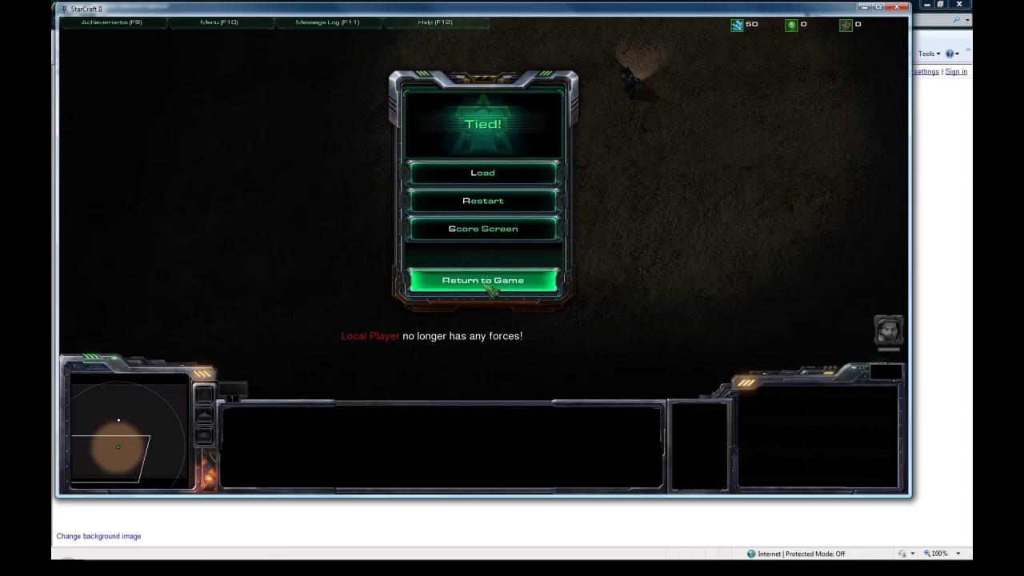
pyautogui.click(483, 280)
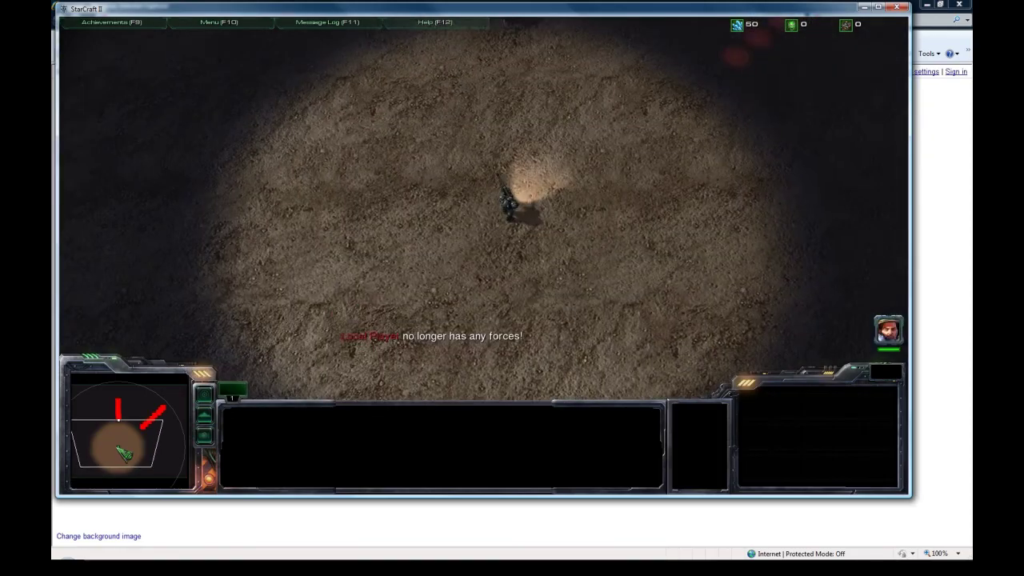
# Select Jim Raynor in the test game and examine the details of his Commando Rifle
pyautogui.press('Up')
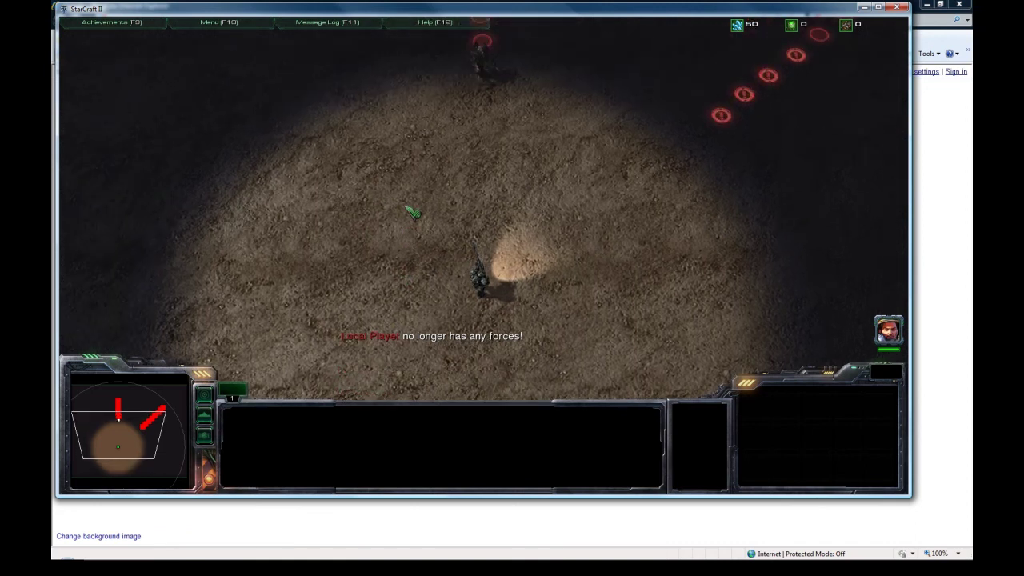
pyautogui.press('Right')
pyautogui.moveTo(326, 211); pyautogui.dragTo(505, 372)
pyautogui.press('Up')
pyautogui.press('Left')
pyautogui.moveTo(493, 458)
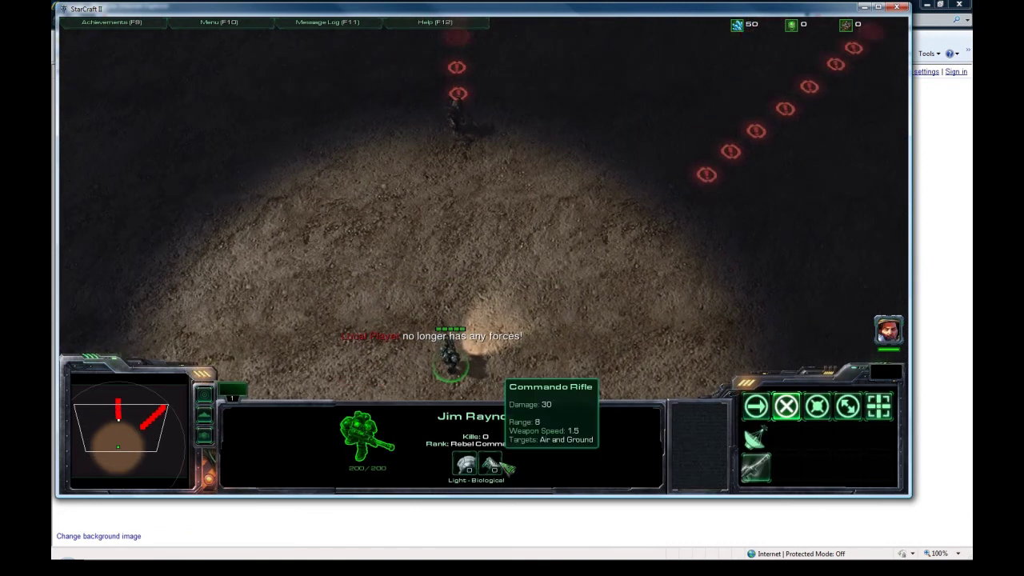
# Order Raynor to attack the nearest enemy in the vertical line to test the Flame Wave
pyautogui.press('Up')
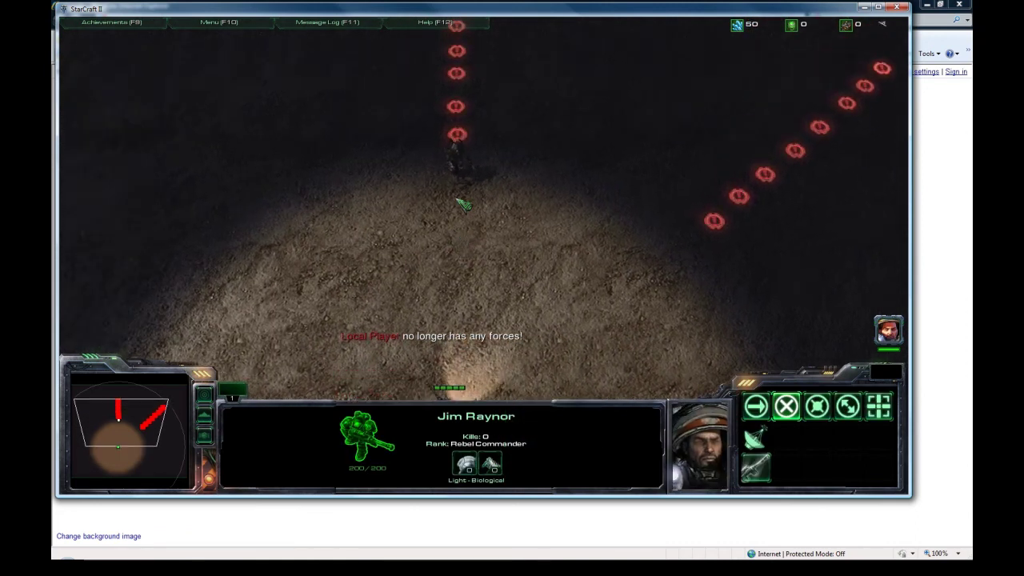
pyautogui.press('Down')
pyautogui.press('Up')
pyautogui.rightClick(456, 158)
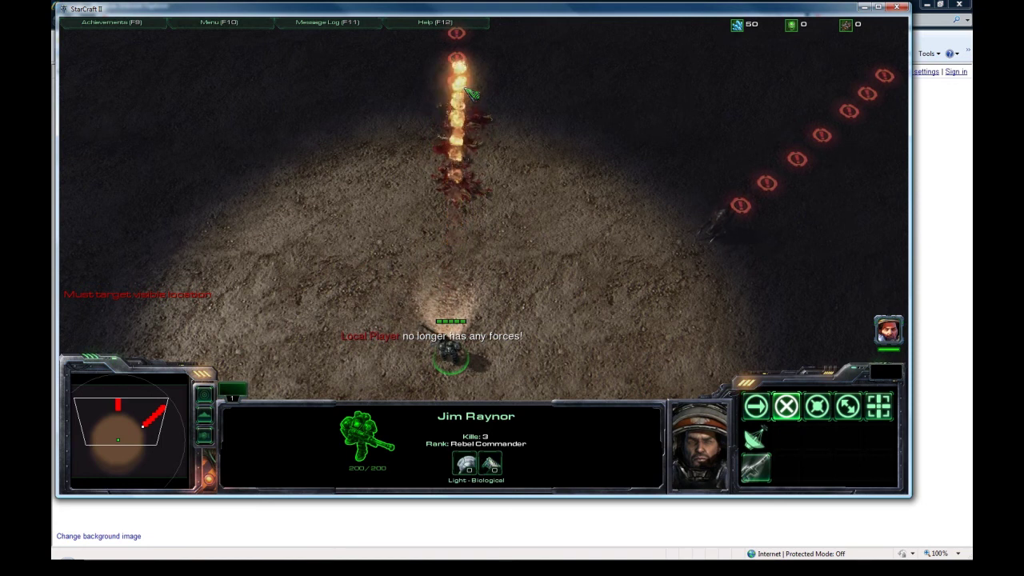
# Move Raynor towards the diagonal line of enemies and up beside it to test the Flame Wave from other angles
pyautogui.press('Right')
pyautogui.rightClick(649, 189)
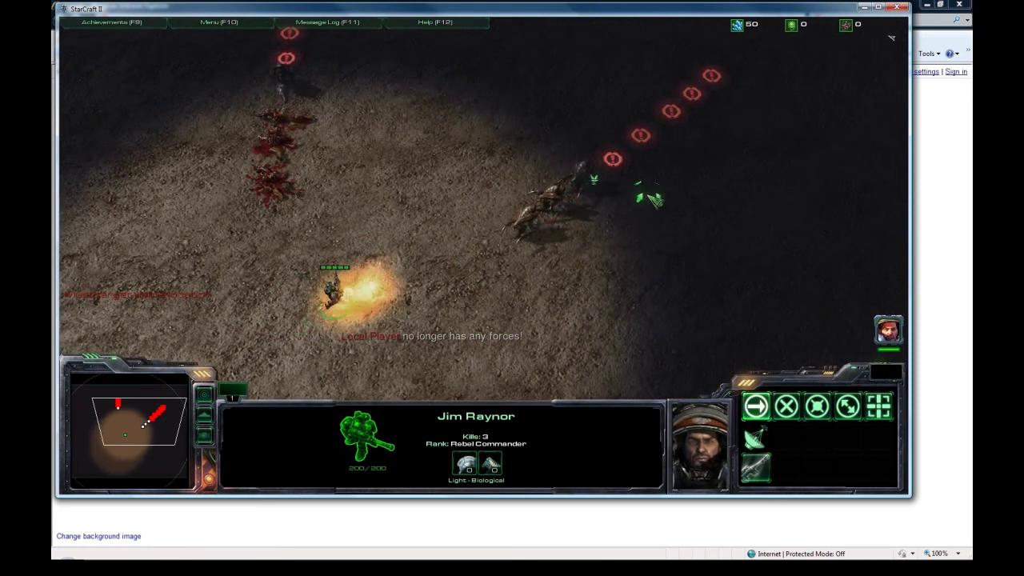
pyautogui.rightClick(485, 103)
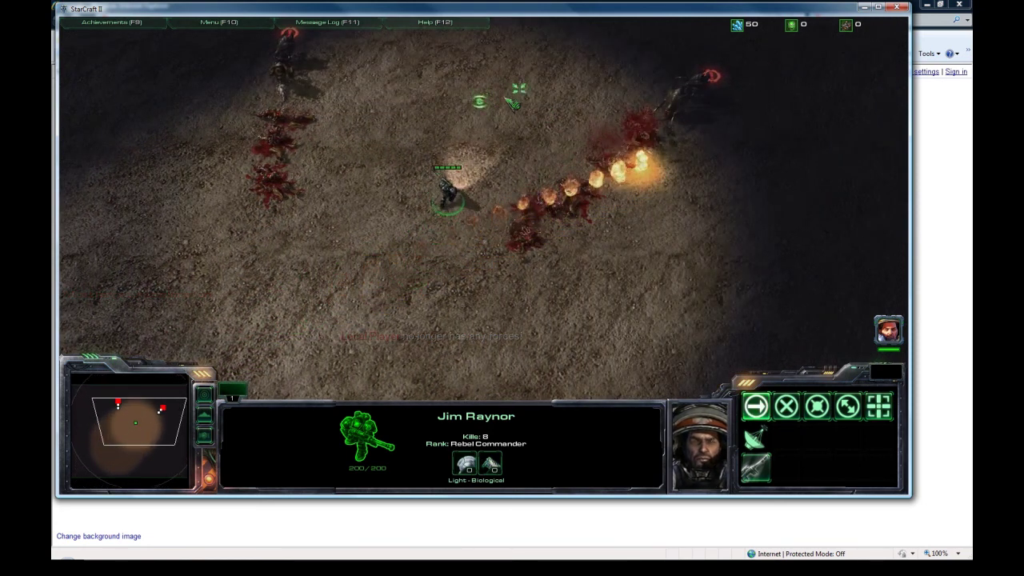
pyautogui.rightClick(524, 60)
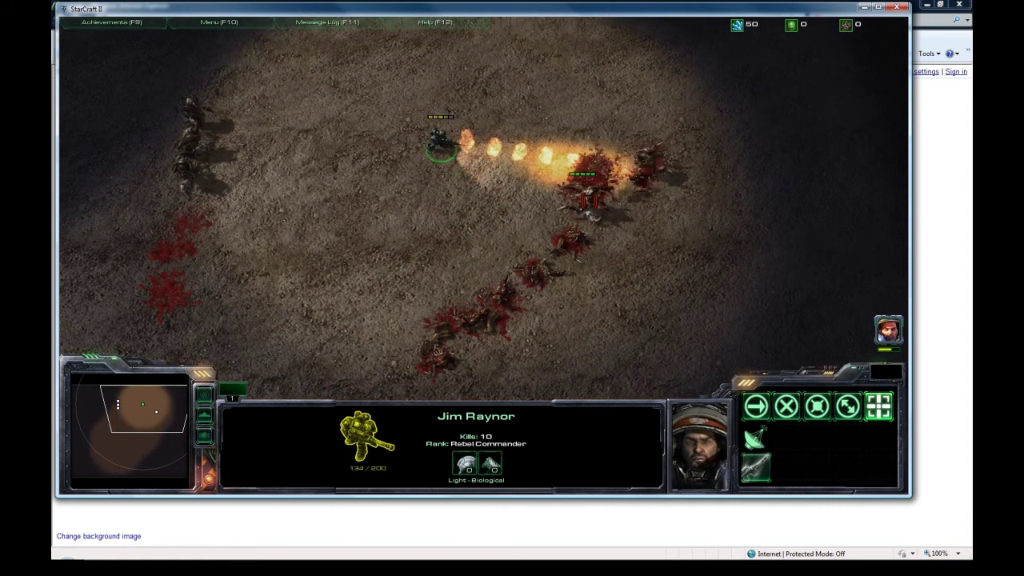
pyautogui.moveTo(462, 276)
pyautogui.mouseDown(button='middle')
pyautogui.moveTo(573, 173)
pyautogui.moveTo(408, 274)
pyautogui.moveTo(496, 364)
pyautogui.mouseUp(button='middle')
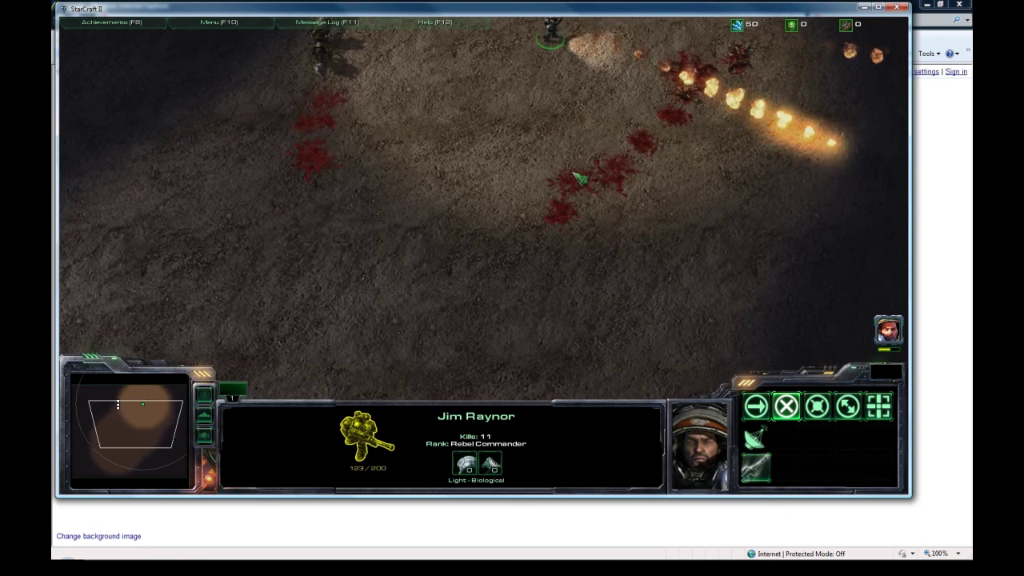
# Move Raynor around the open ground beside the killed diagonal line and back towards the remaining vertical line of enemies
pyautogui.rightClick(497, 254)
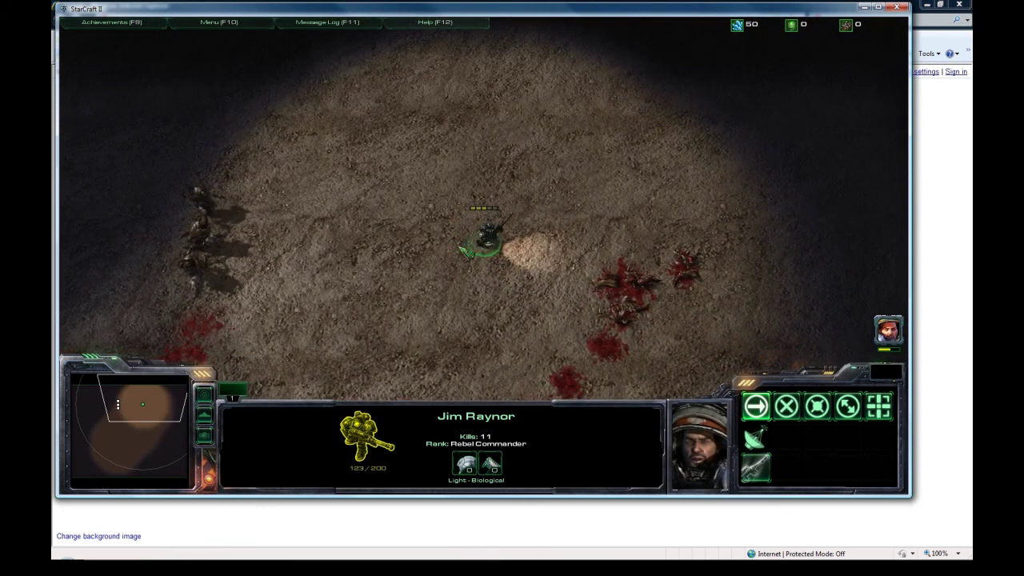
pyautogui.rightClick(459, 291)
pyautogui.press('Down')
pyautogui.rightClick(521, 247)
pyautogui.press('Up')
pyautogui.rightClick(576, 229)
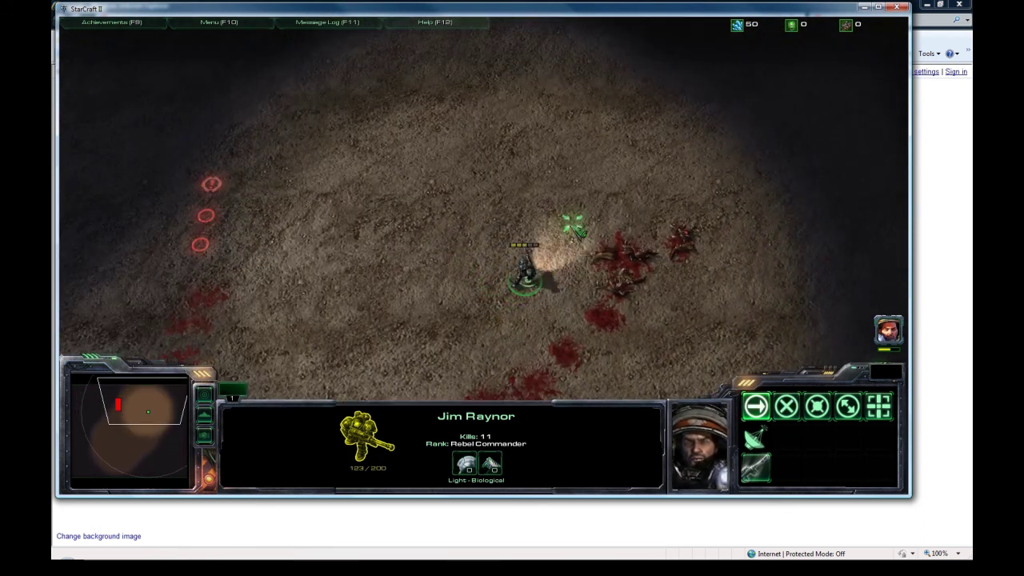
pyautogui.press('Up')
pyautogui.rightClick(532, 218)
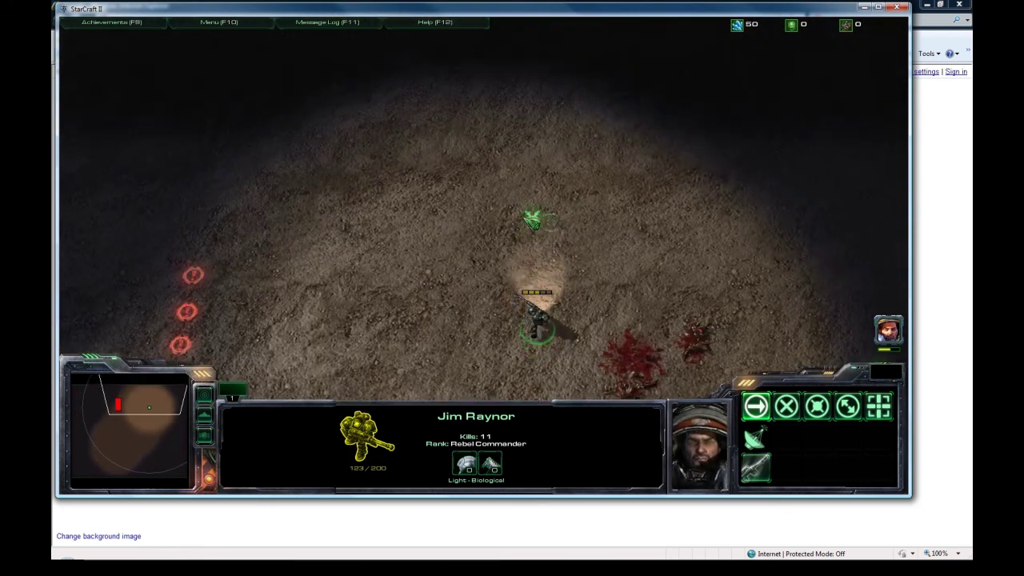
pyautogui.press('Down')
pyautogui.rightClick(572, 243)
pyautogui.press('Down')
pyautogui.rightClick(560, 297)
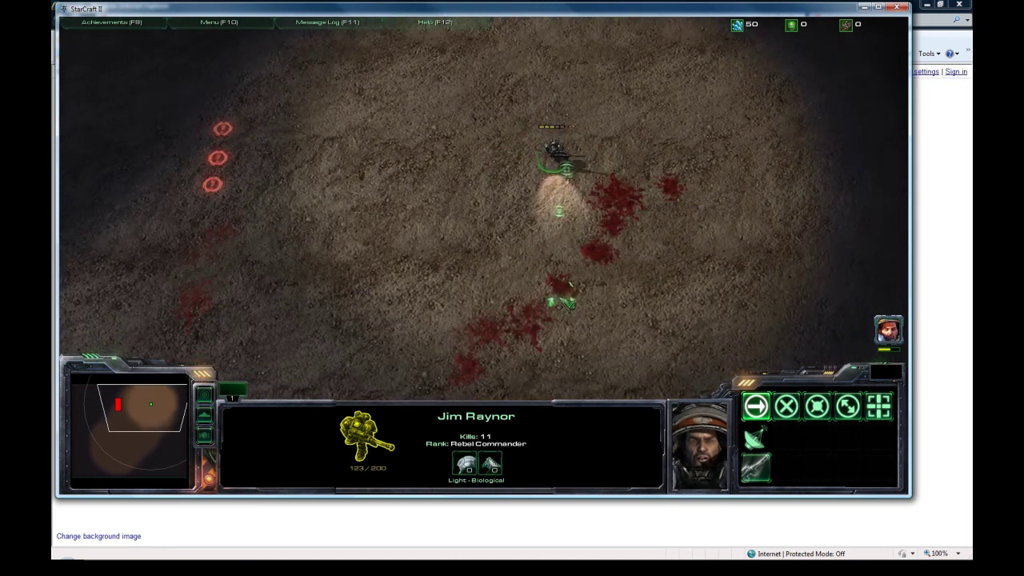
pyautogui.rightClick(542, 264)
pyautogui.rightClick(484, 267)
pyautogui.rightClick(434, 293)
pyautogui.rightClick(390, 304)
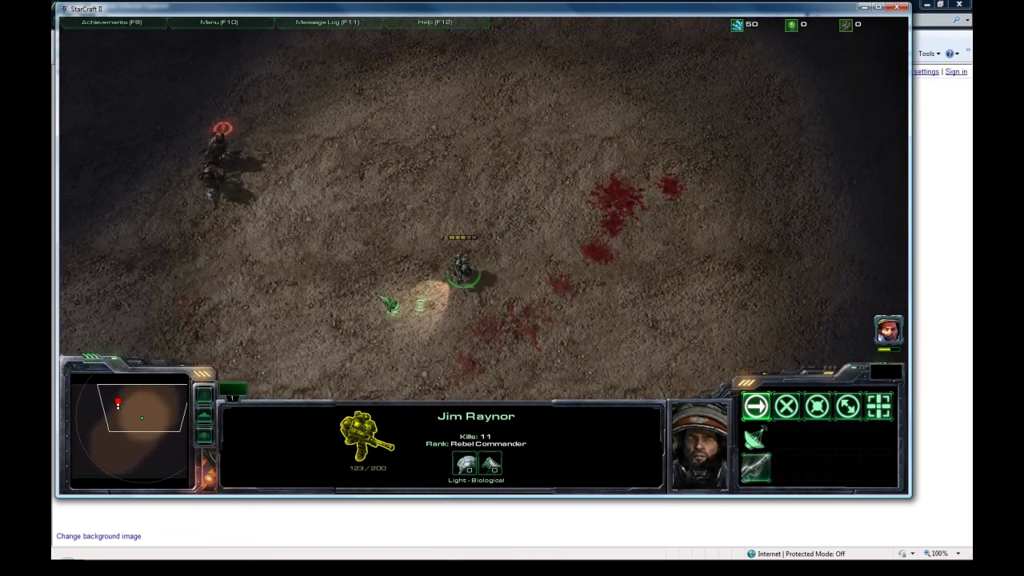